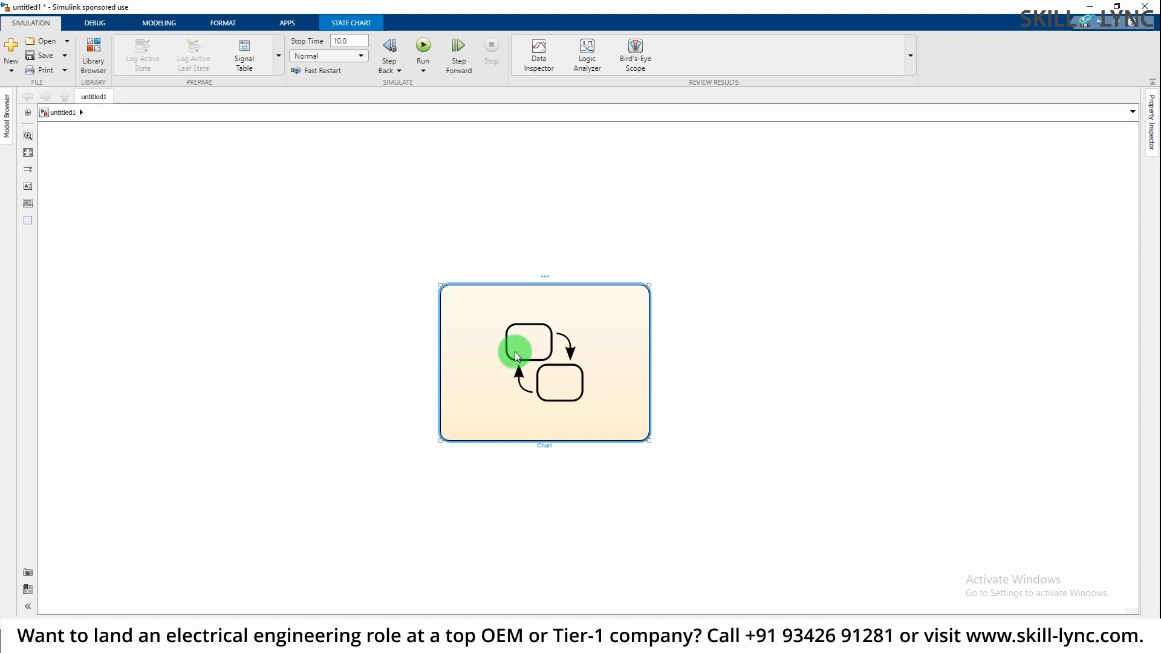
left_click(276, 260)
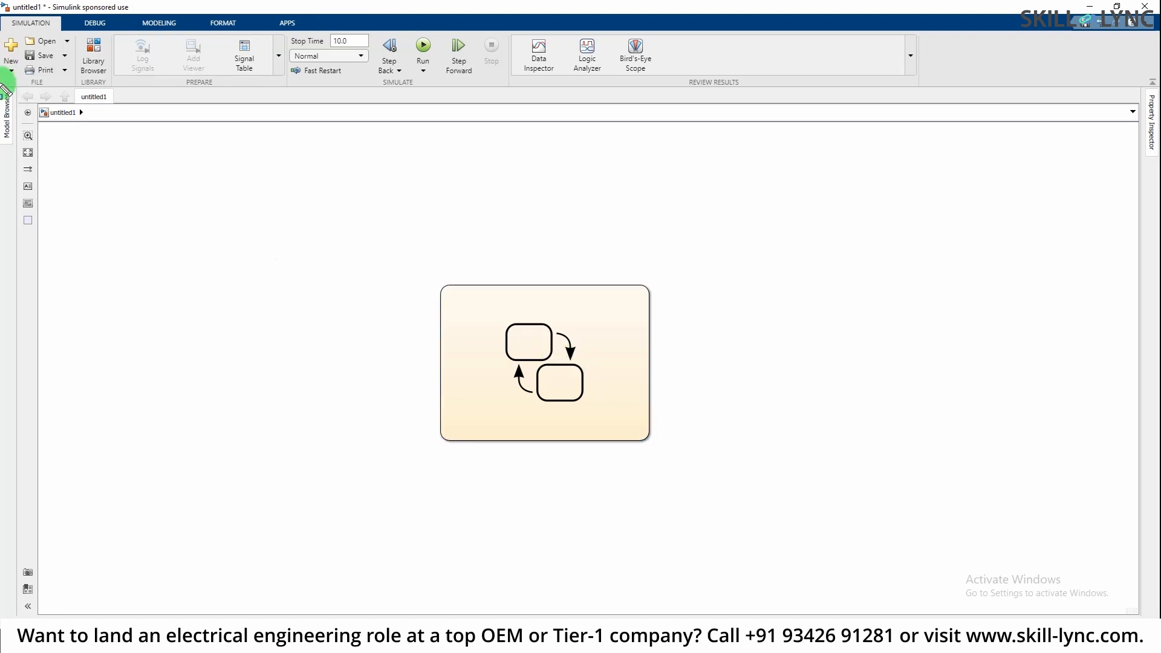
left_click_drag(1, 1, 1156, 237)
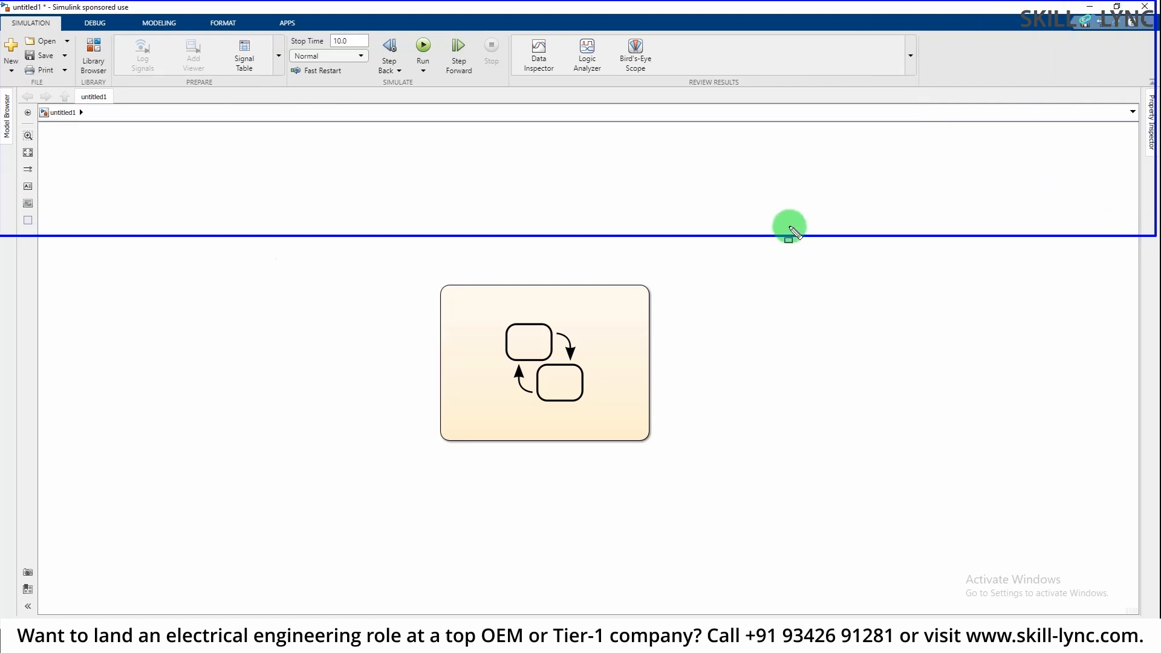
left_click_drag(6, 350, 62, 616)
left_click_drag(7, 82, 70, 337)
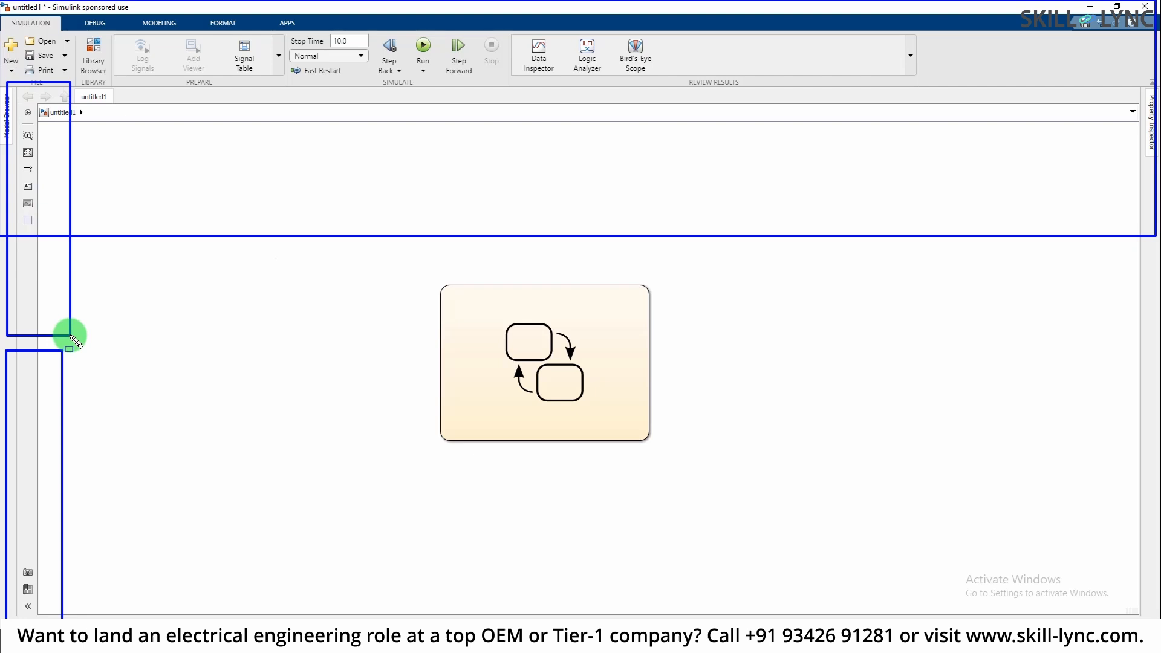
Open the Stateflow chart block to edit its contents.
left_click(529, 367)
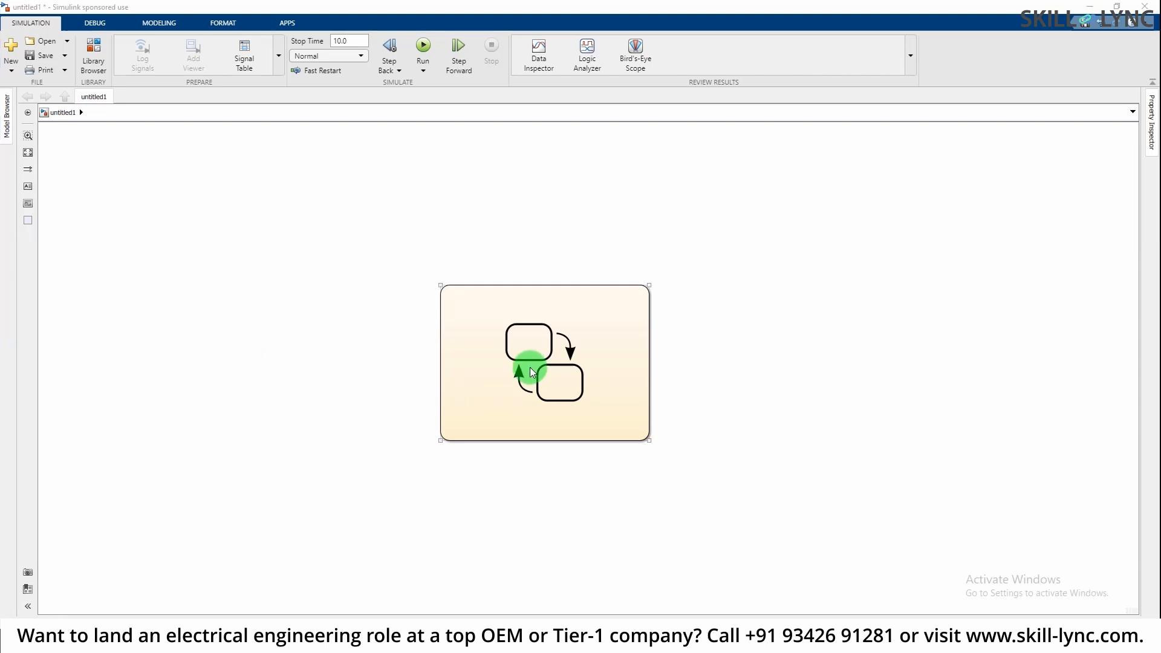
double_click(531, 368)
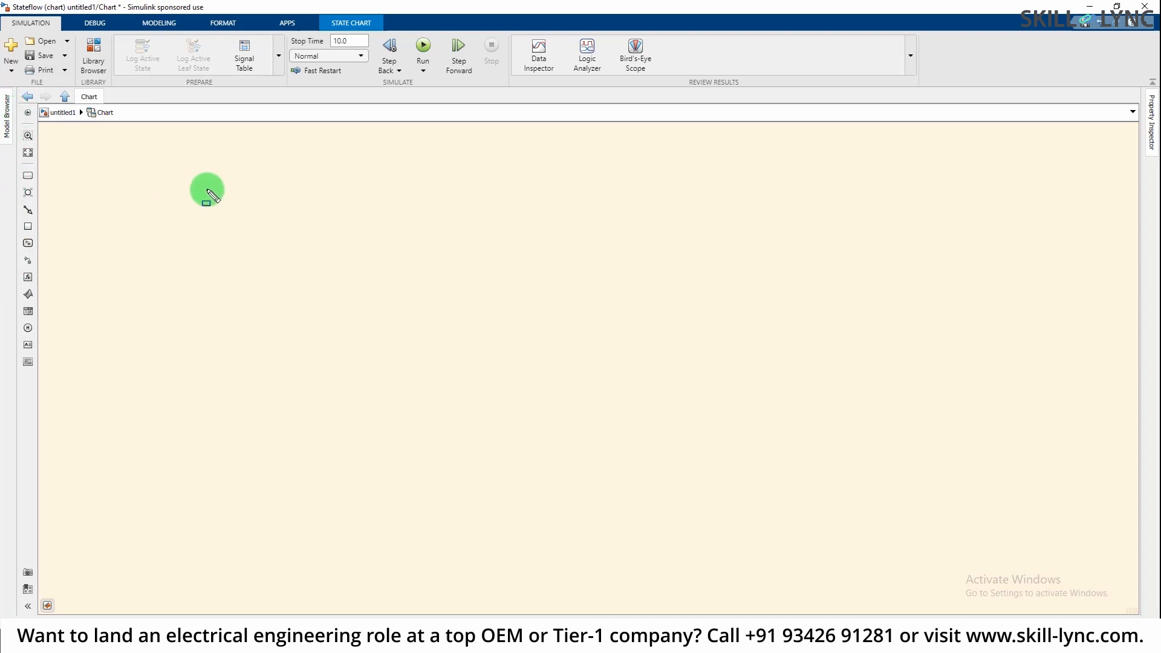
left_click_drag(67, 140, 208, 223)
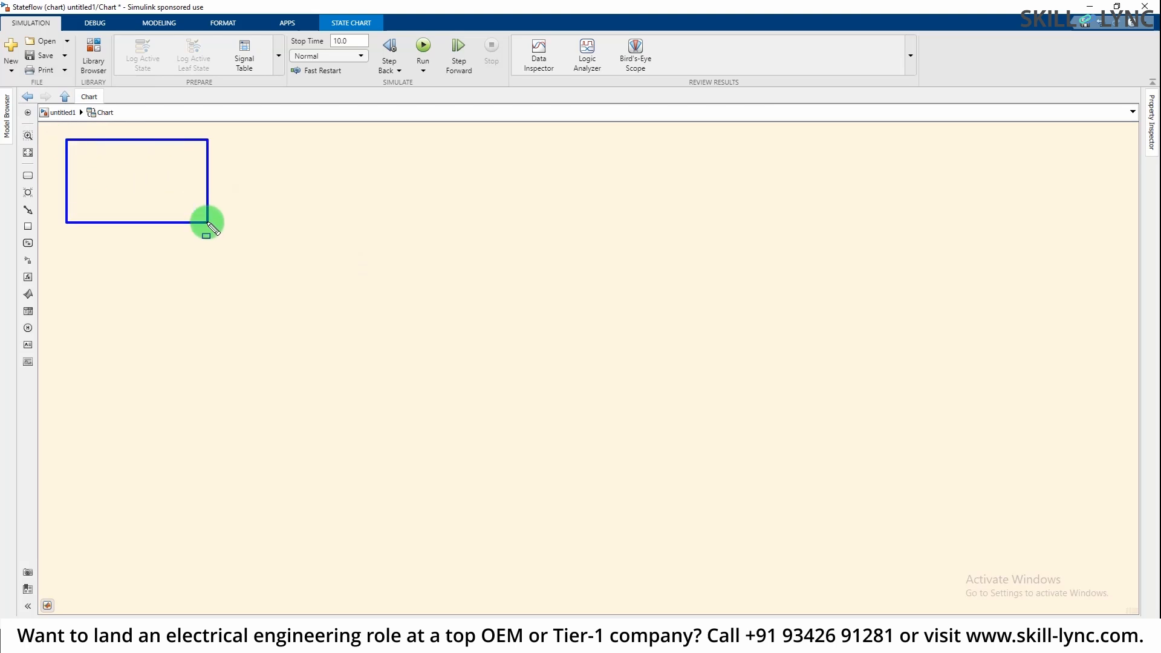
key("Delete")
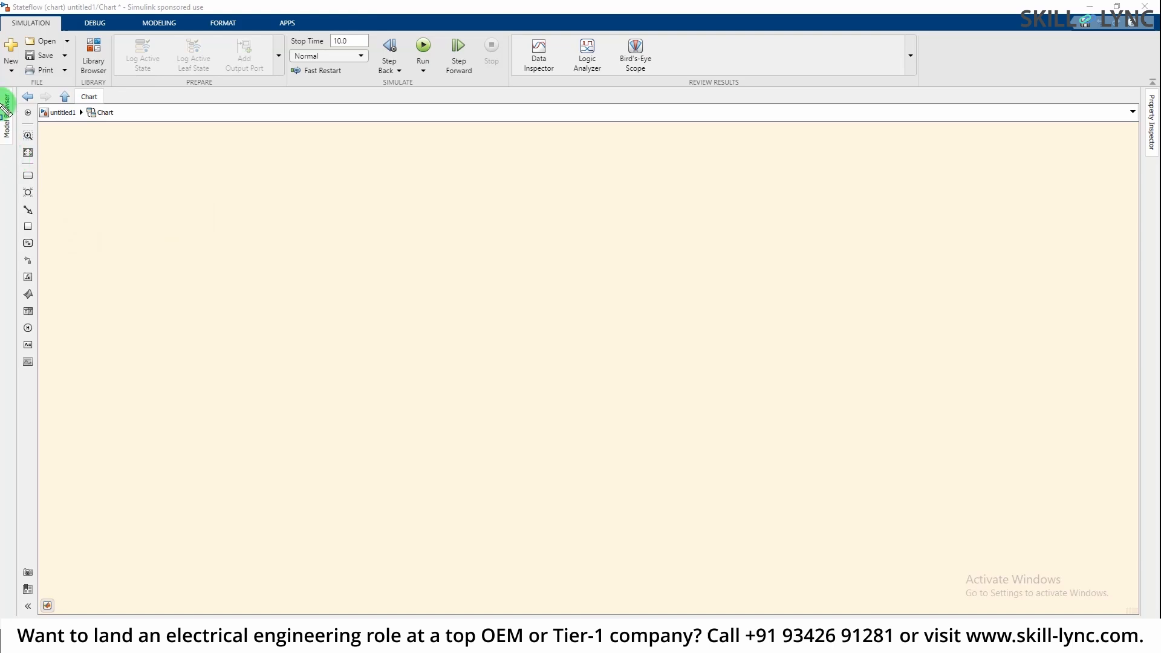
left_click_drag(1, 100, 54, 395)
Add a state named High to the empty chart and enlarge it into a wide rectangle.
left_click_drag(28, 175, 380, 259)
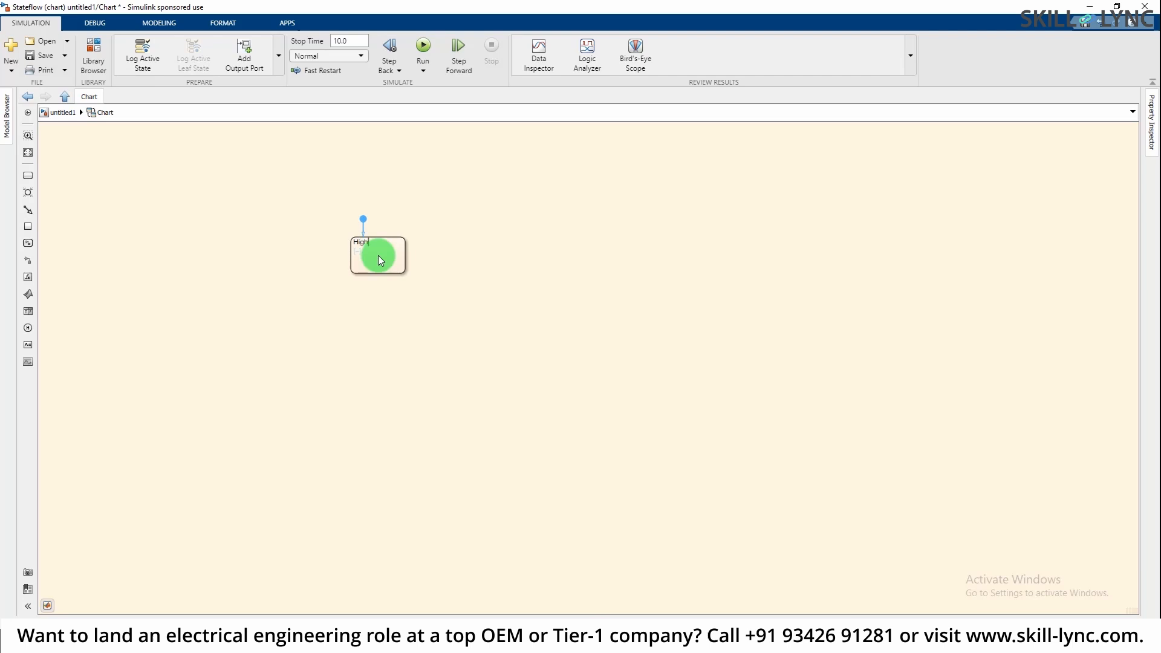
left_click(487, 268)
left_click(408, 273)
left_click_drag(407, 273, 460, 290)
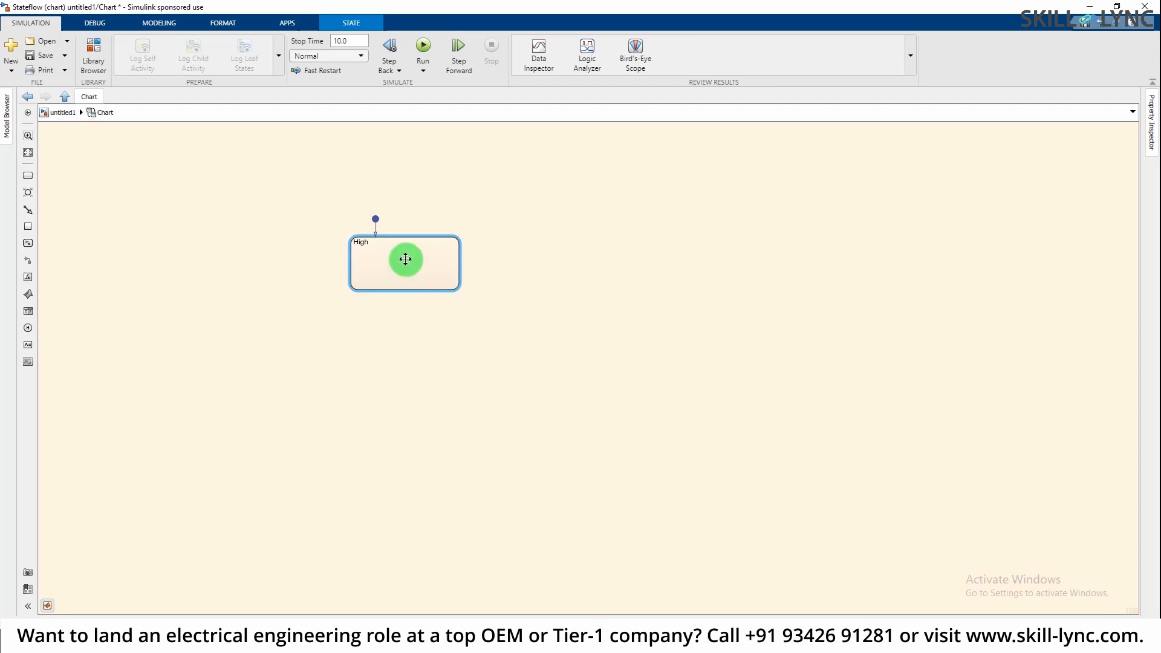
scroll(317, 217, "up", 5)
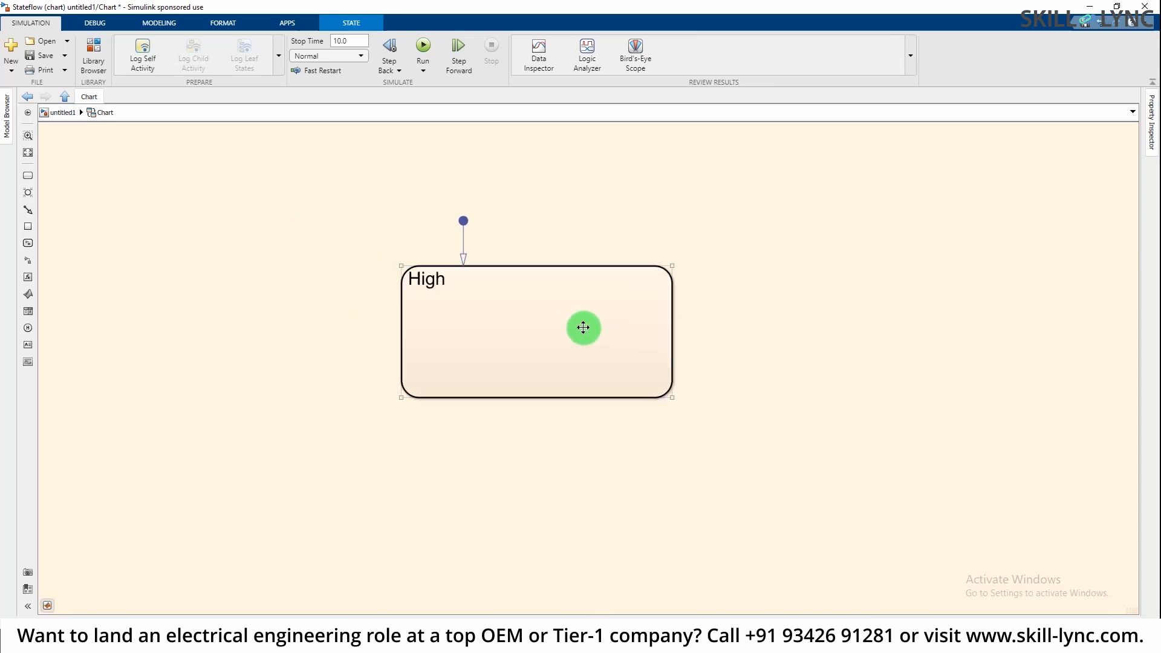
left_click_drag(669, 391, 631, 365)
left_click(726, 425)
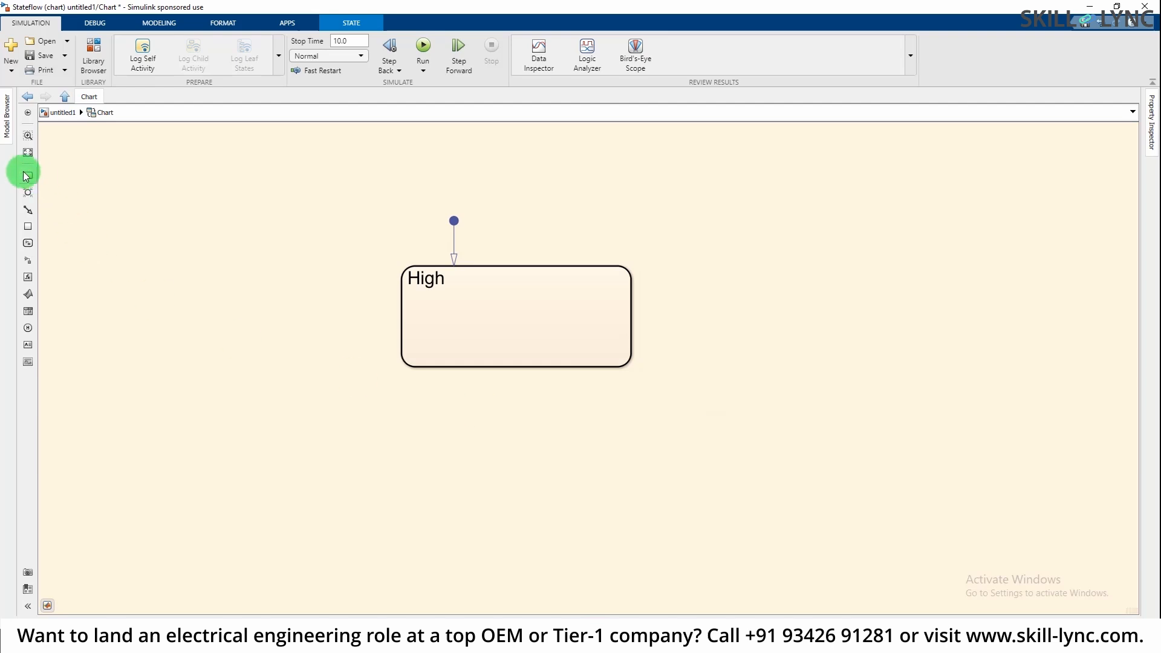
Add a state named Low below the High state, enlarge it to a similar size and move it slightly closer to High.
left_click_drag(26, 176, 466, 507)
type("Low")
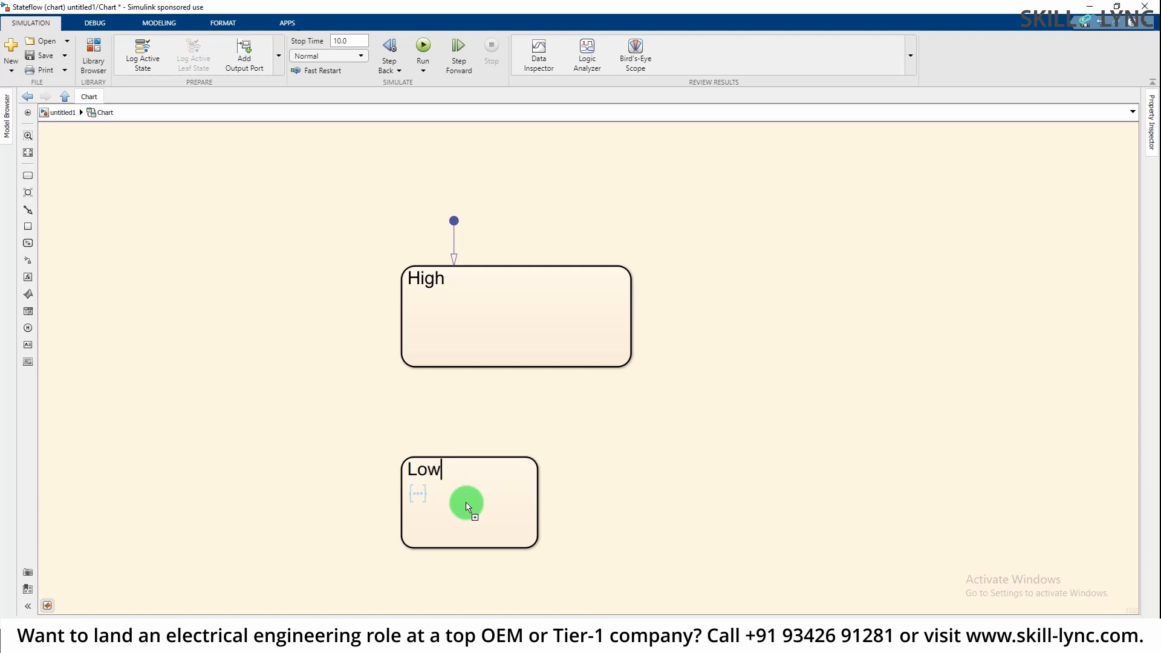
left_click(652, 449)
left_click(440, 498)
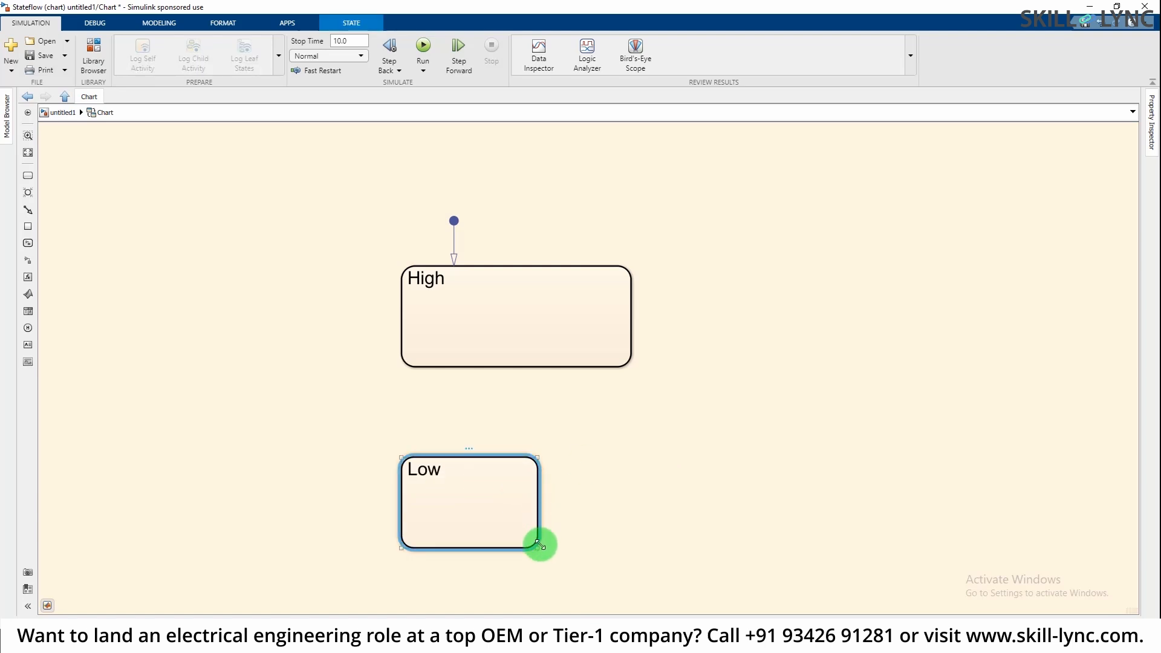
left_click_drag(537, 546, 613, 569)
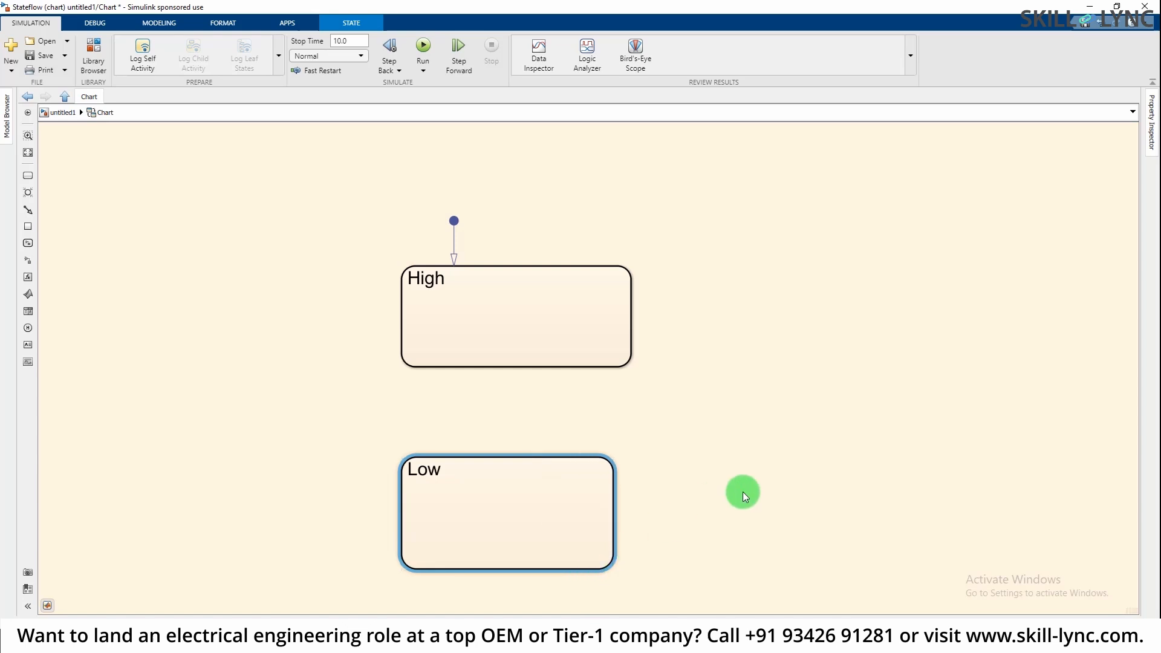
left_click_drag(567, 513, 567, 484)
Examine the High state and the default transition leading into it.
left_click(509, 312)
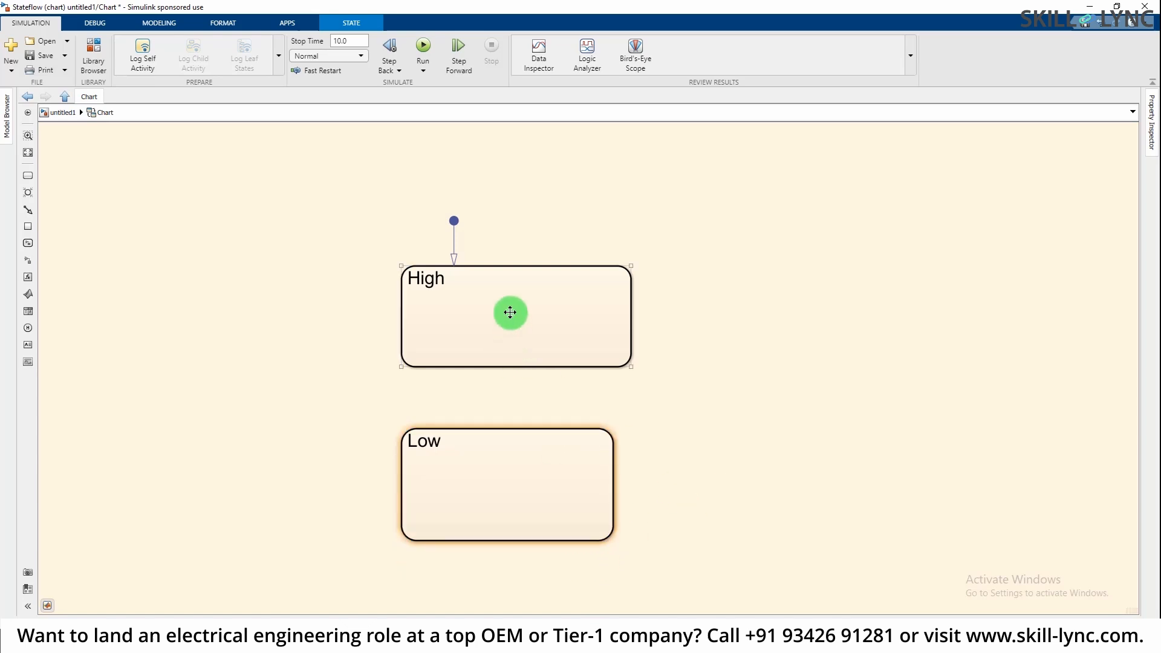
left_click(445, 280)
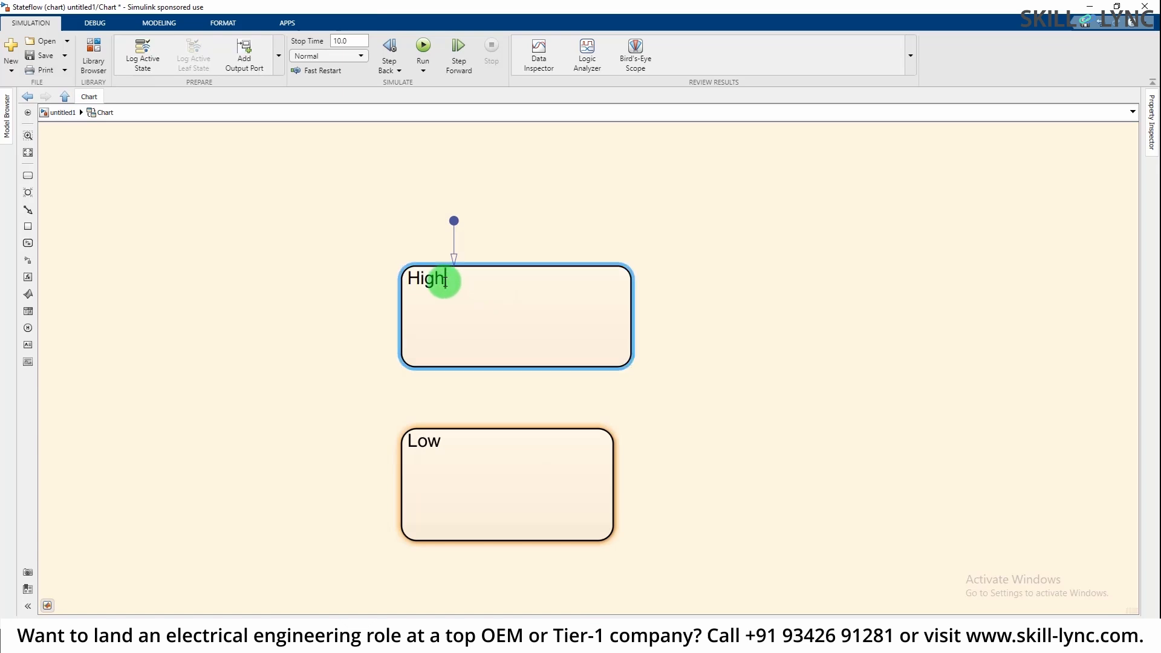
left_click(453, 234)
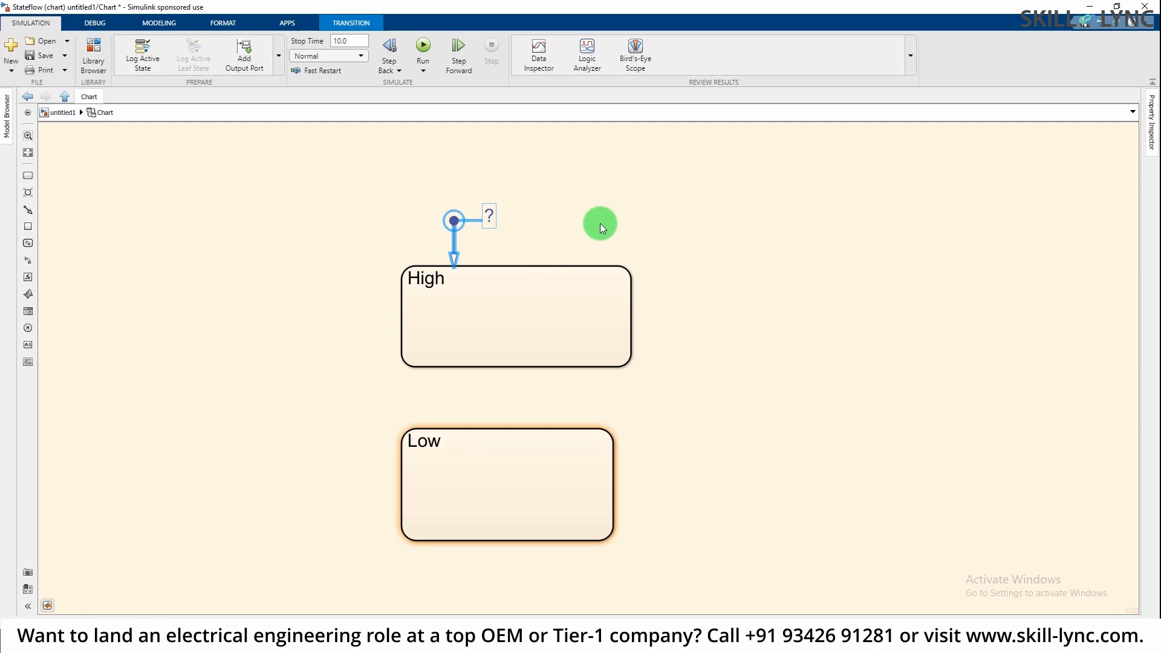
left_click(579, 231)
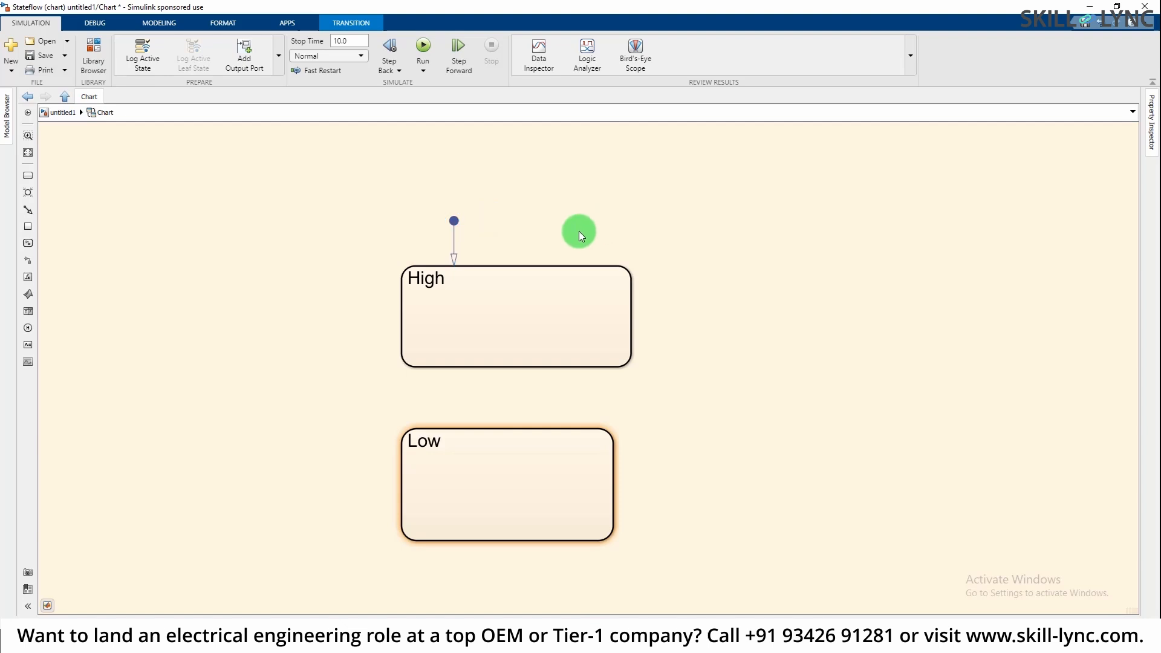
left_click(459, 229)
left_click(491, 216)
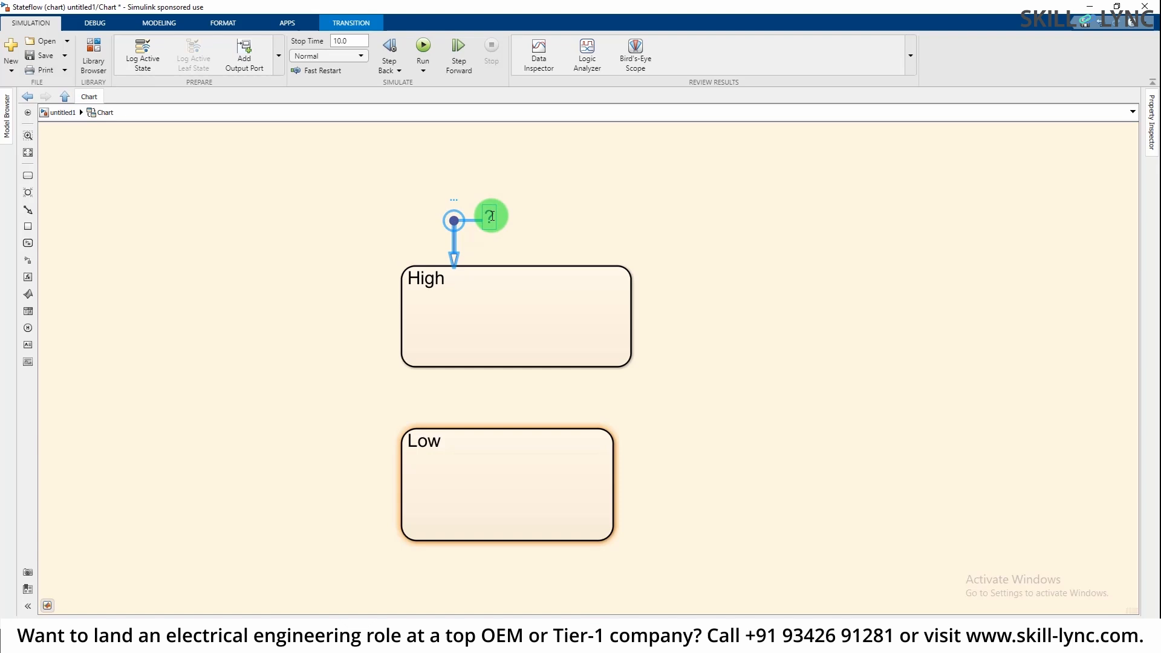
left_click(683, 241)
Add the entry action "entry:value=1;" on a new line below the High state's name.
left_click(446, 278)
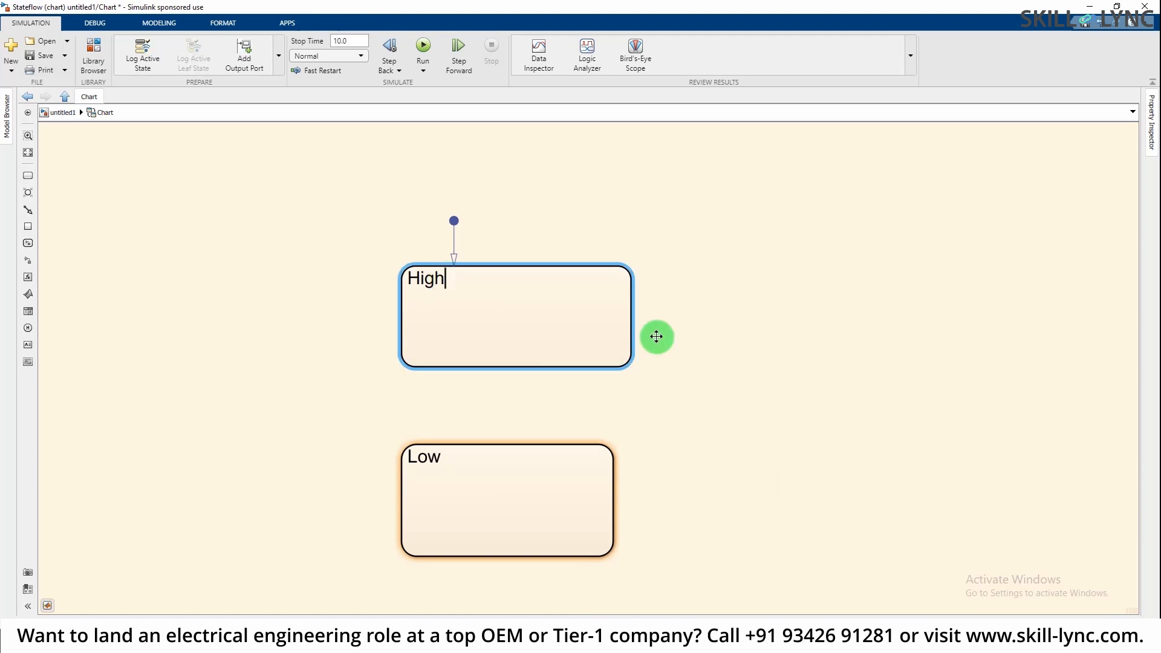
key("Return")
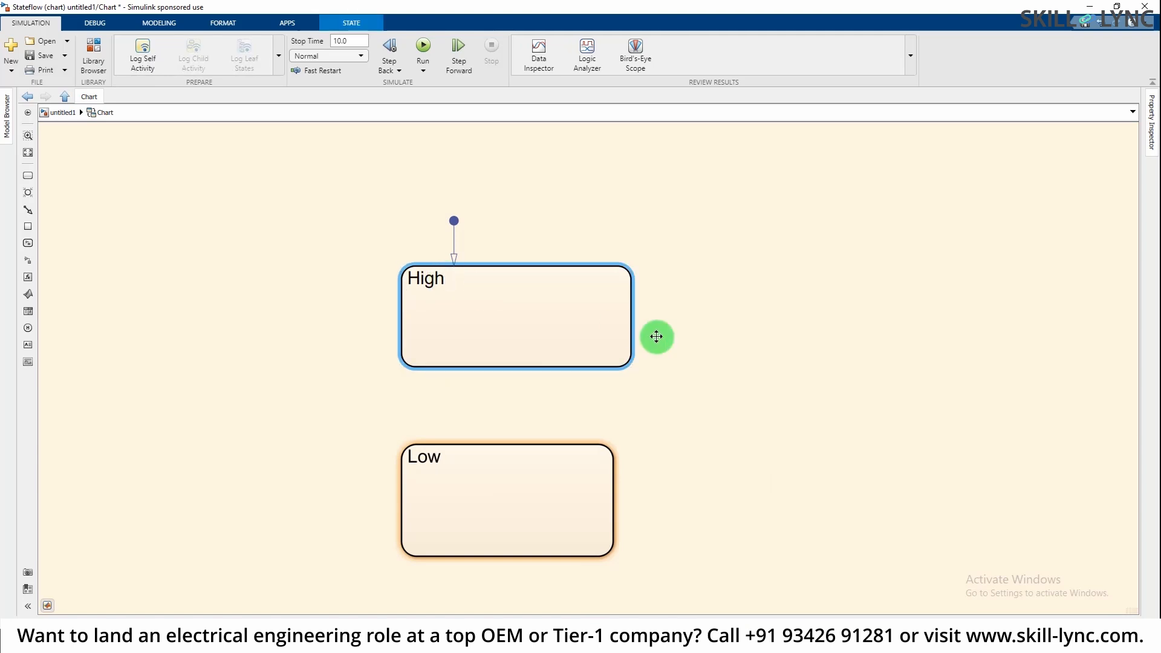
type("entry:value=")
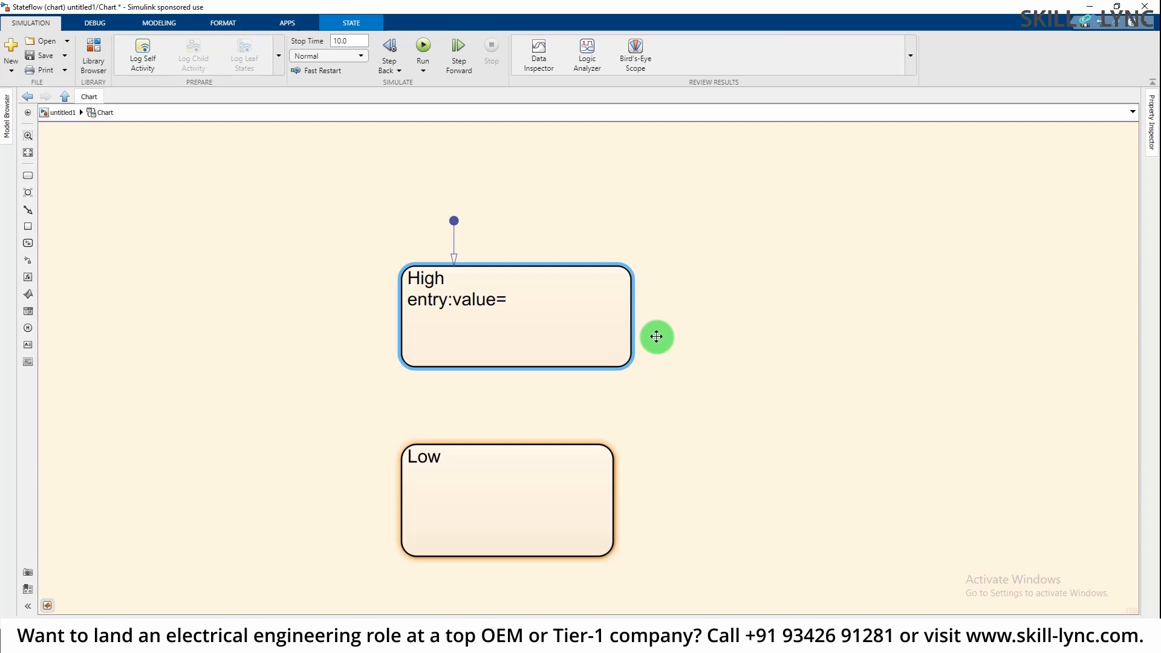
type("1;")
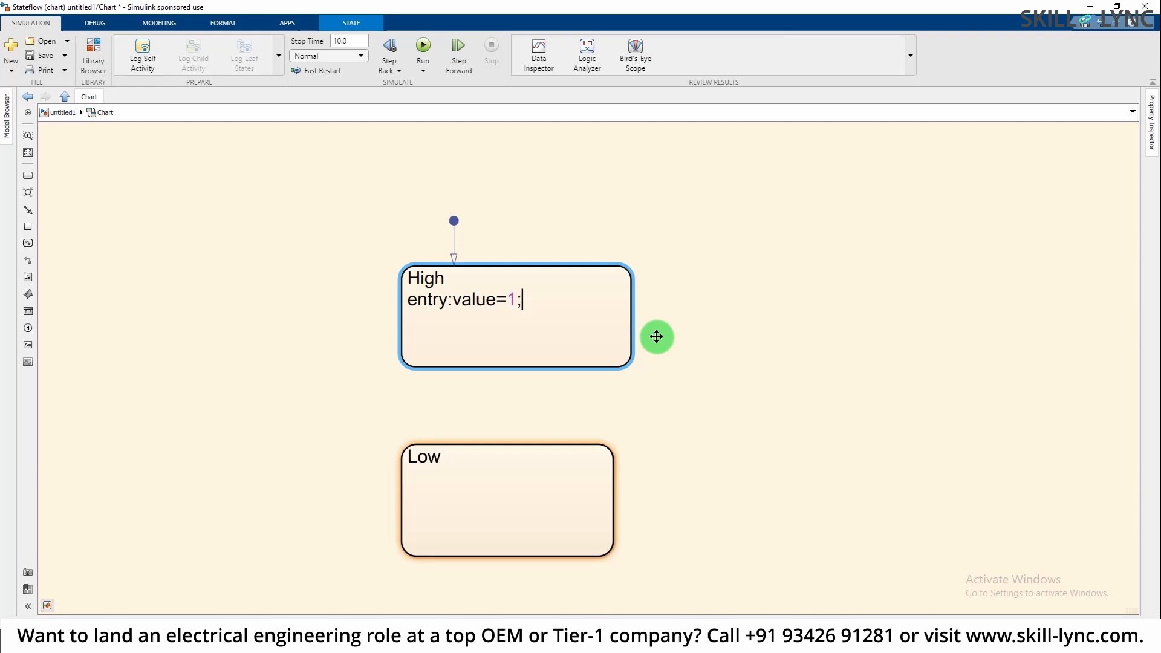
Add the entry action "entry:value=-1;" on a new line below the Low state's name.
left_click(530, 473)
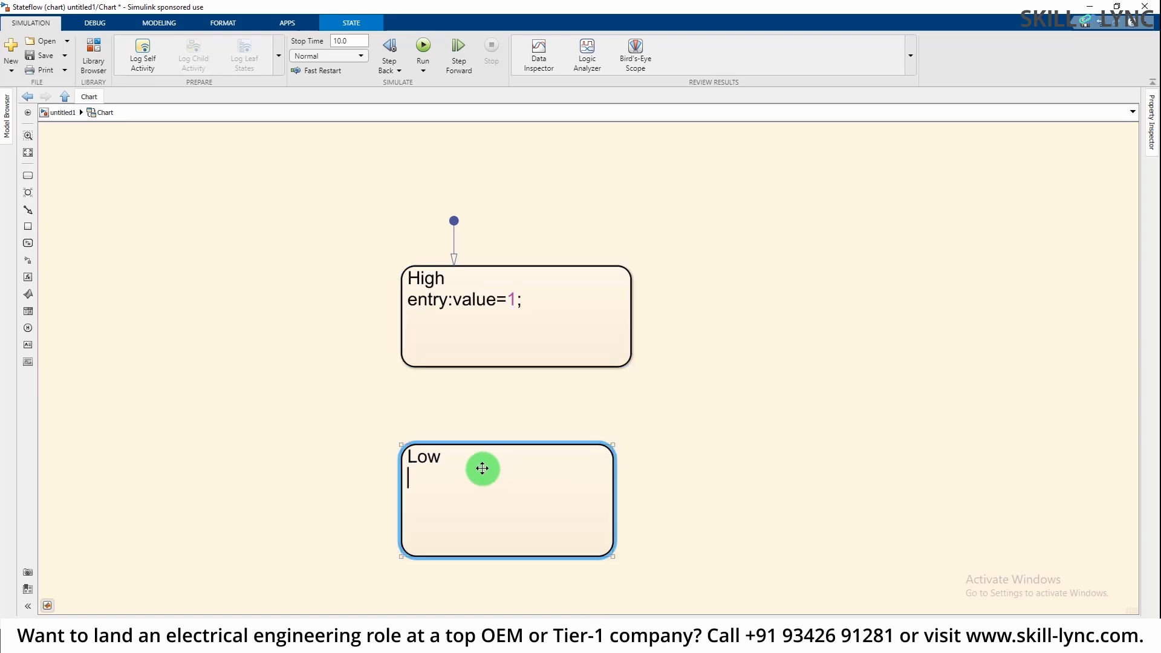
type("entry:value")
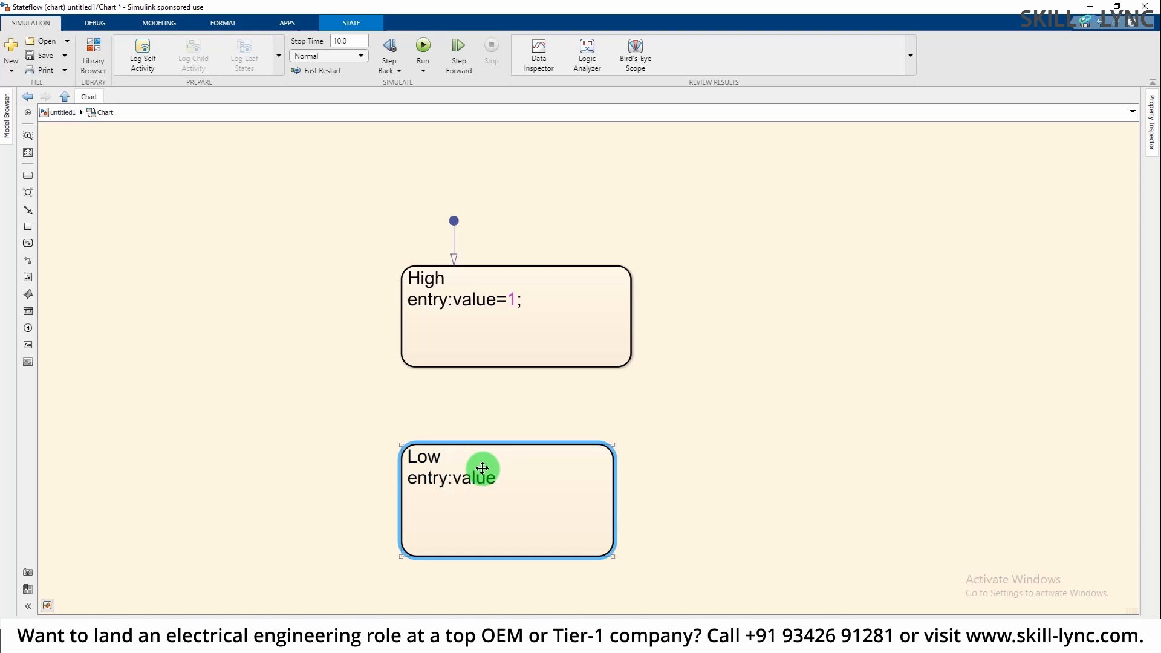
type("=-1;")
left_click(709, 472)
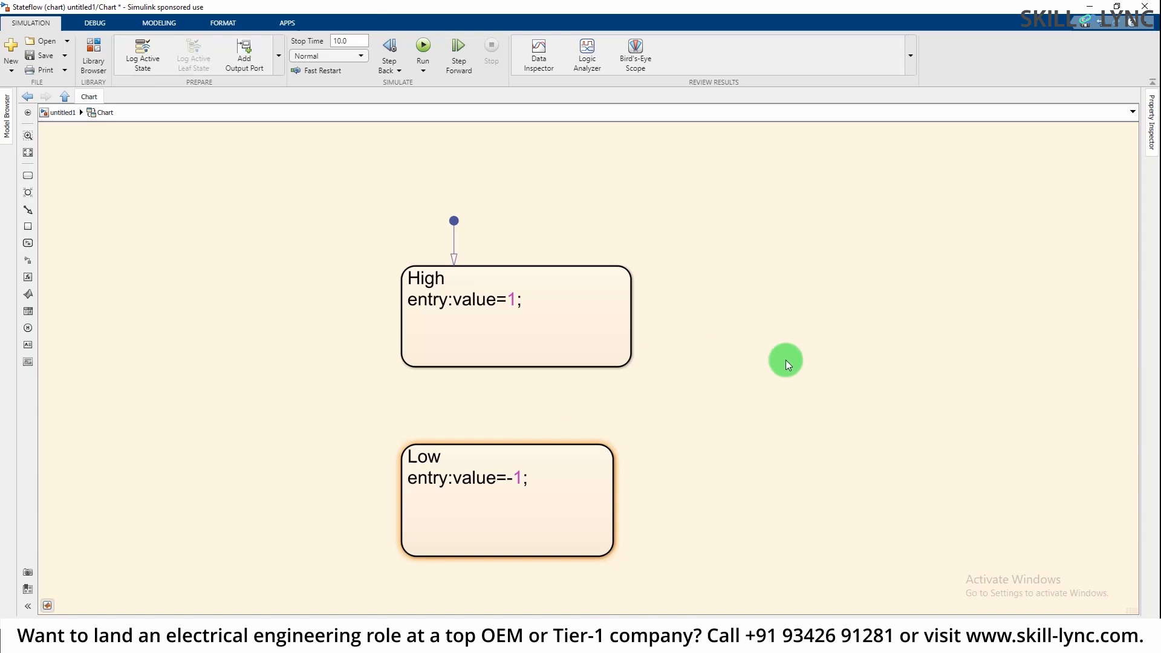
Examine the warning on the Low state and compare how the High and Low states are connected in the chart.
left_click(552, 469)
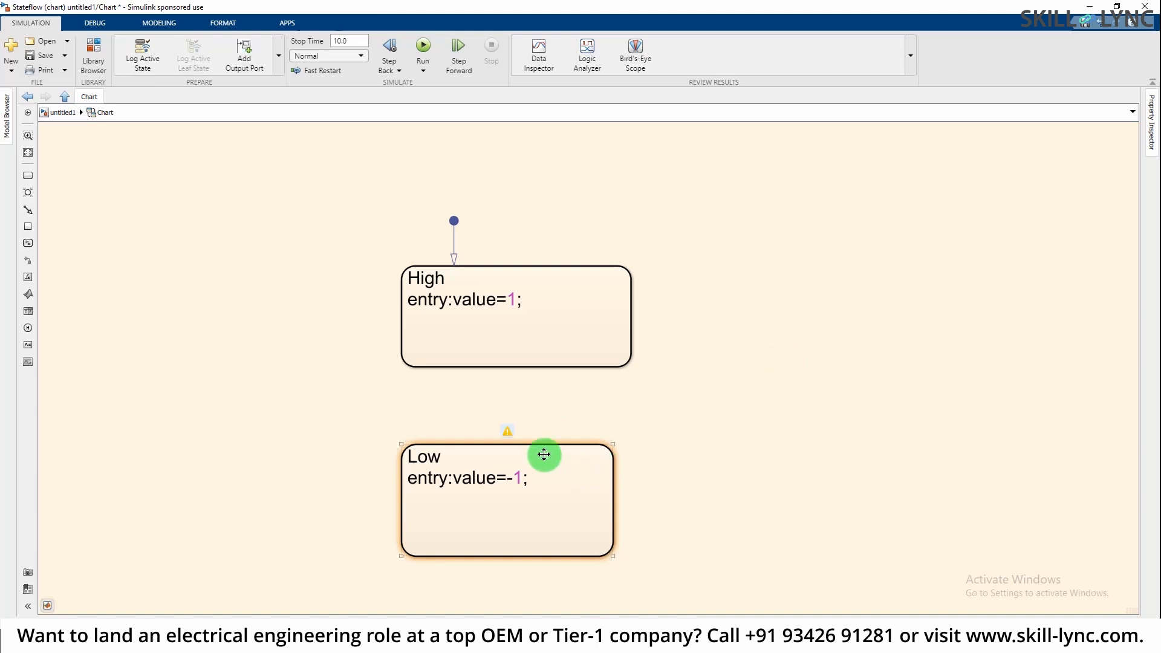
mouse_move(510, 436)
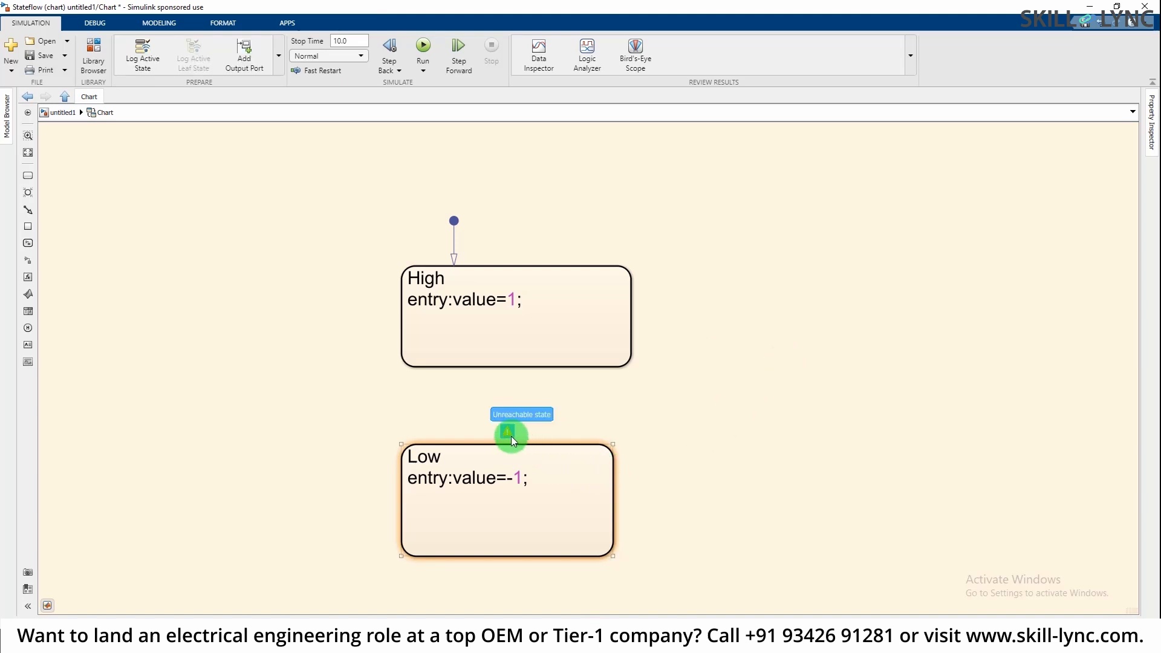
left_click_drag(477, 395, 563, 427)
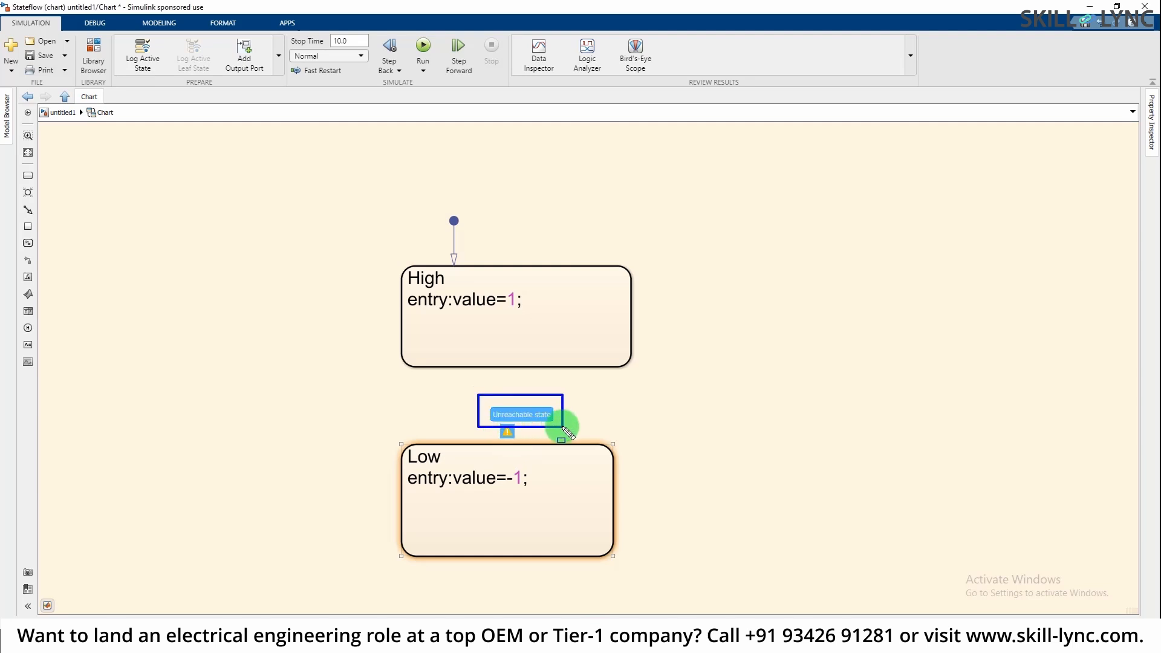
key("Escape")
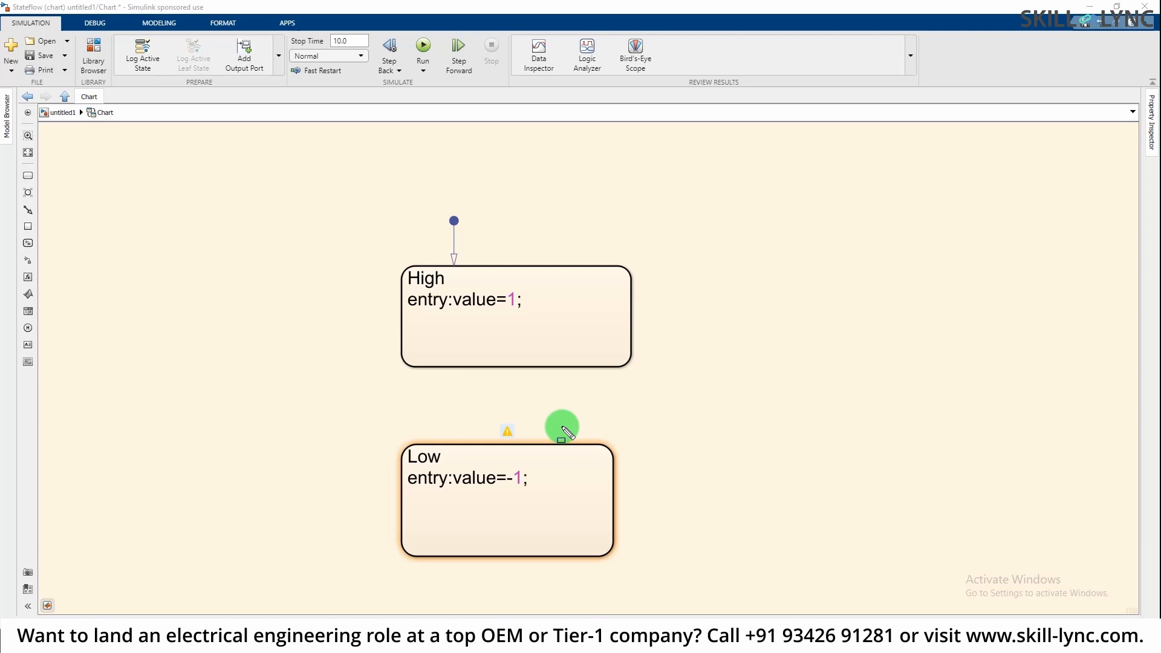
left_click(454, 241)
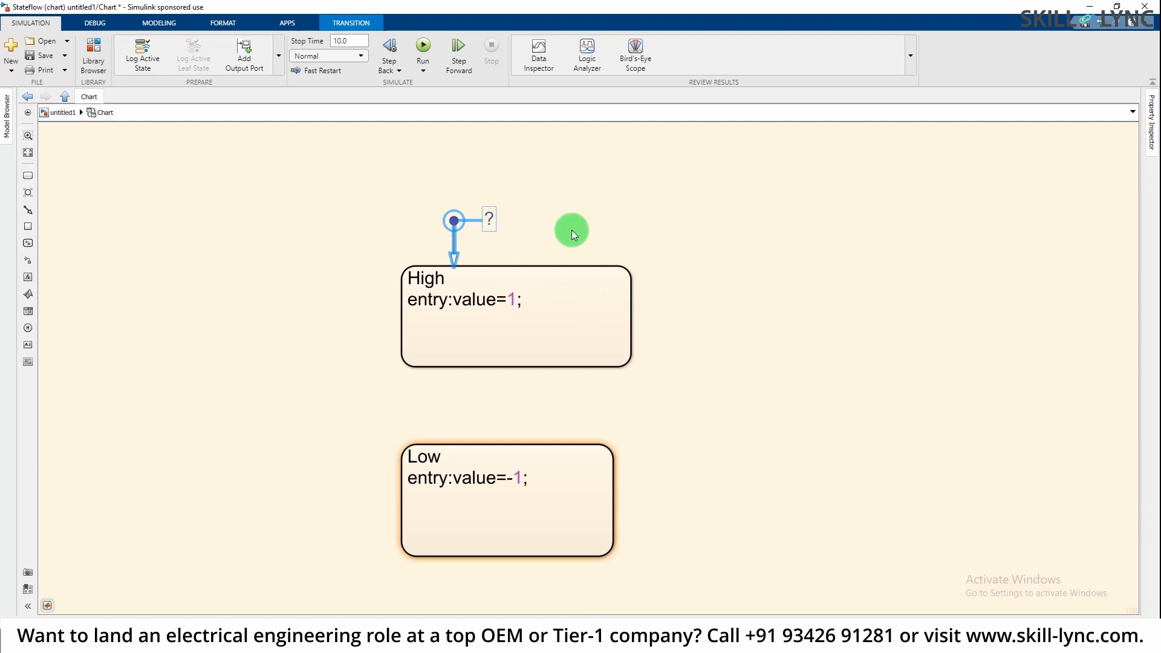
left_click(607, 225)
left_click(516, 484)
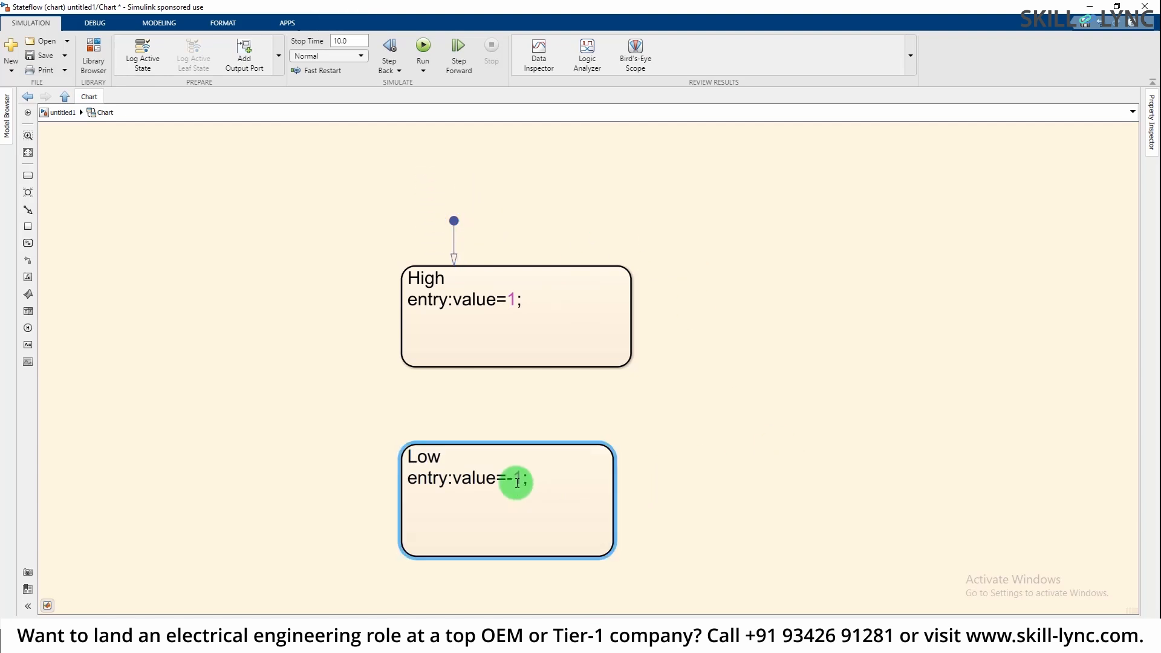
left_click(581, 488)
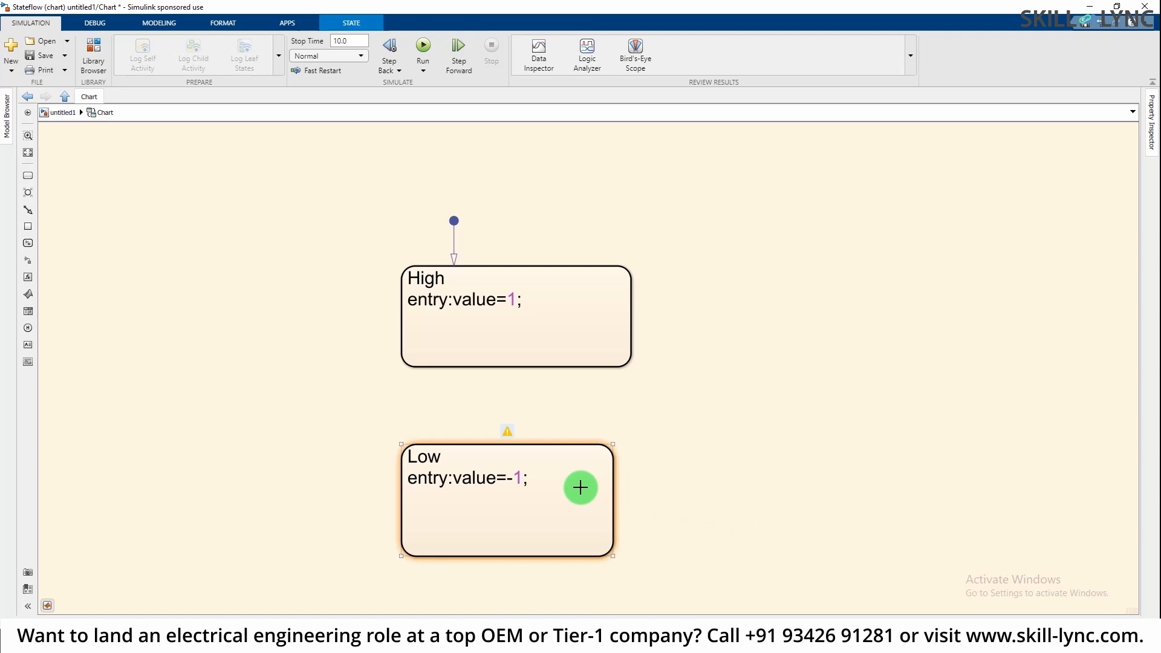
left_click(533, 313)
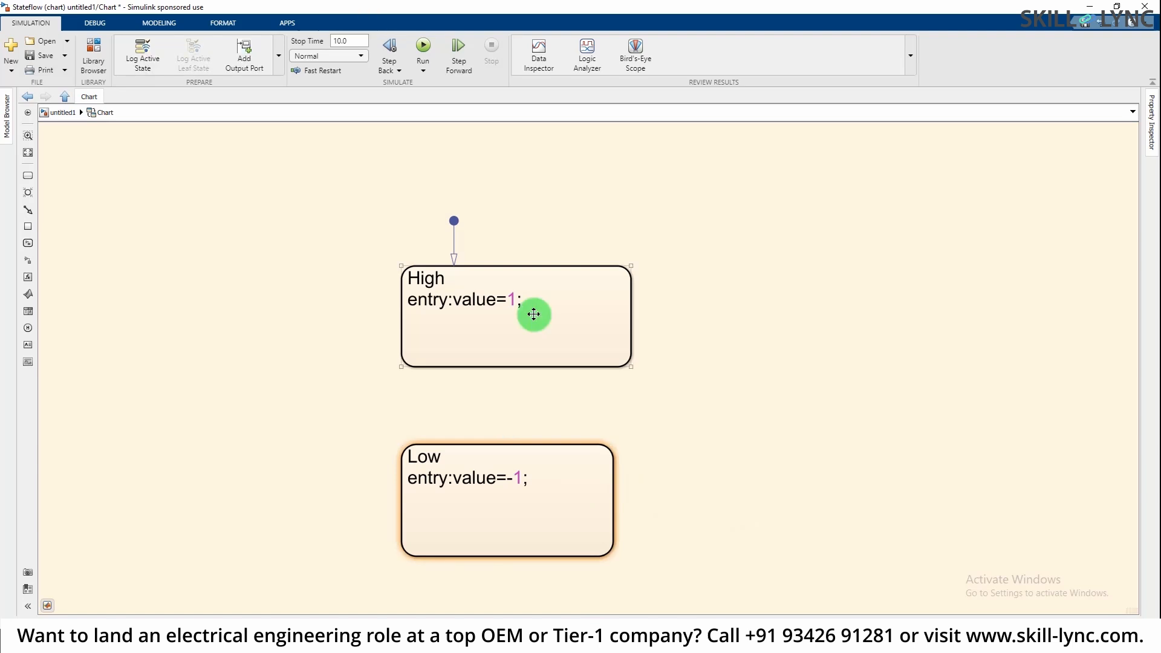
left_click(532, 466)
left_click(327, 396)
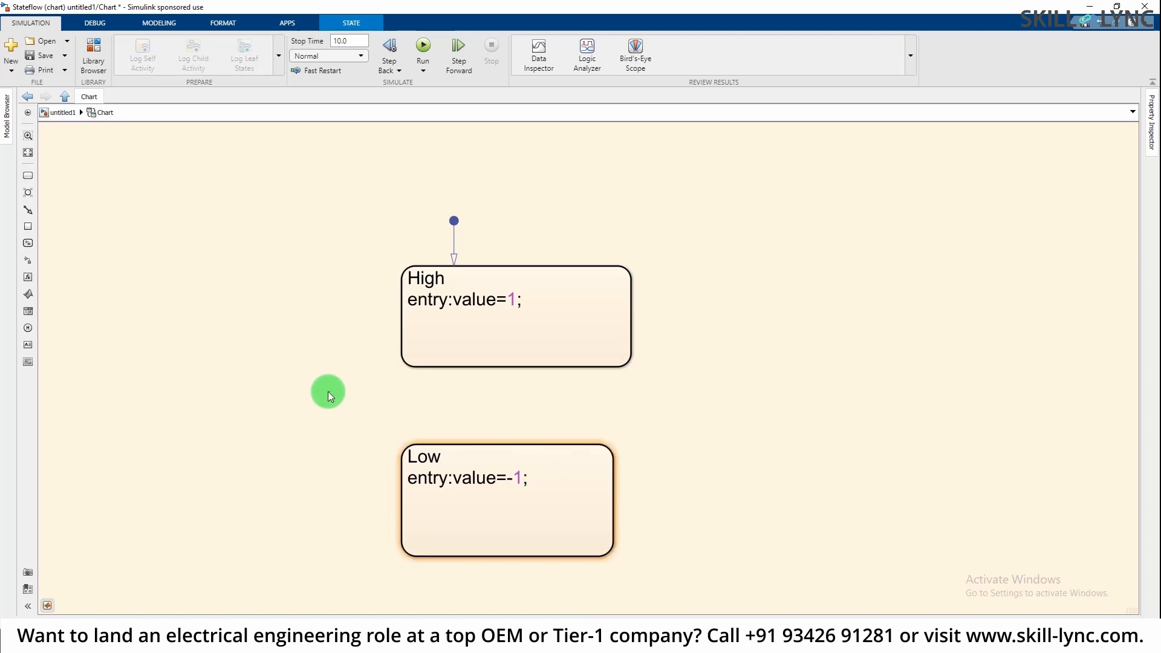
left_click(451, 364)
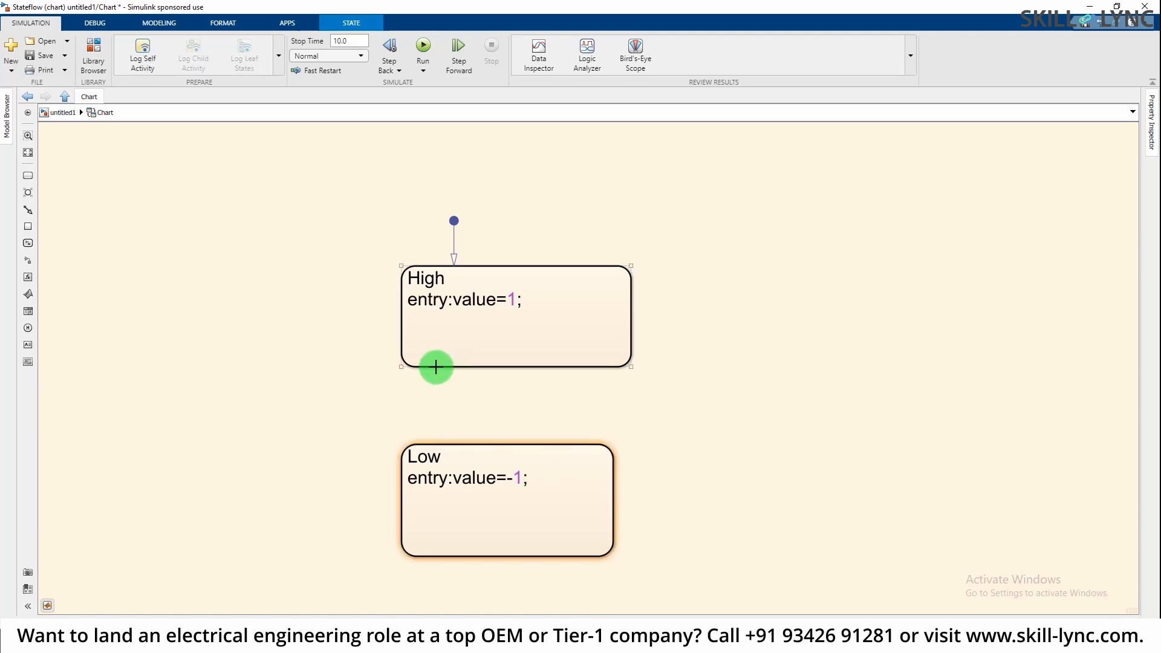
left_click_drag(435, 367, 442, 443)
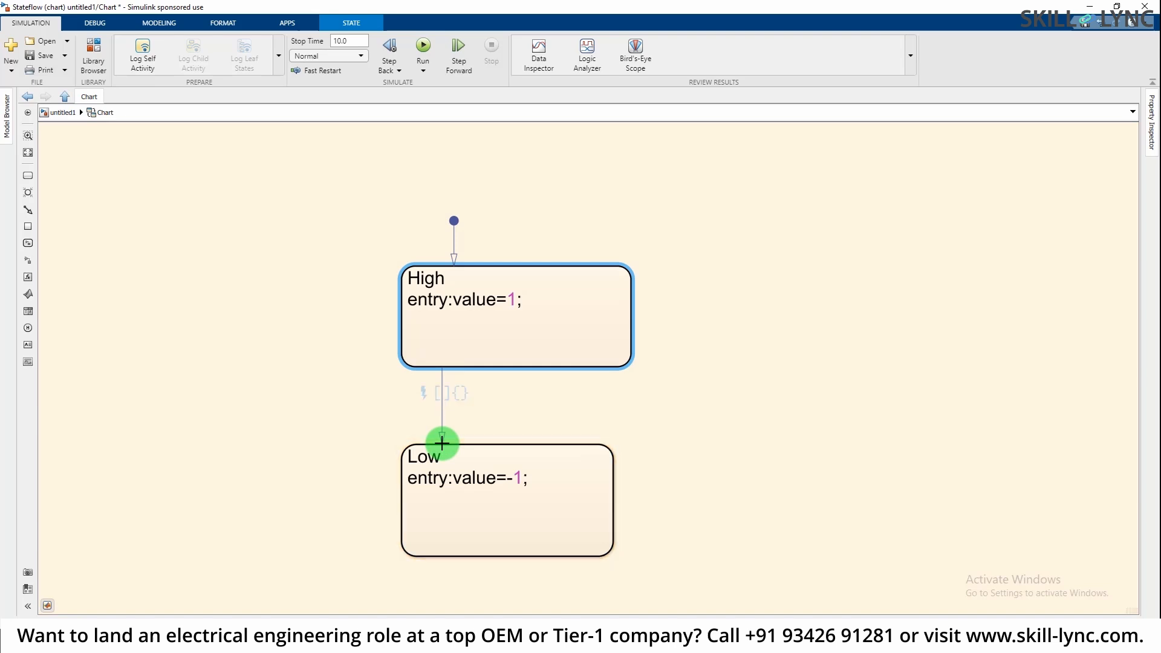
key("ctrl+z")
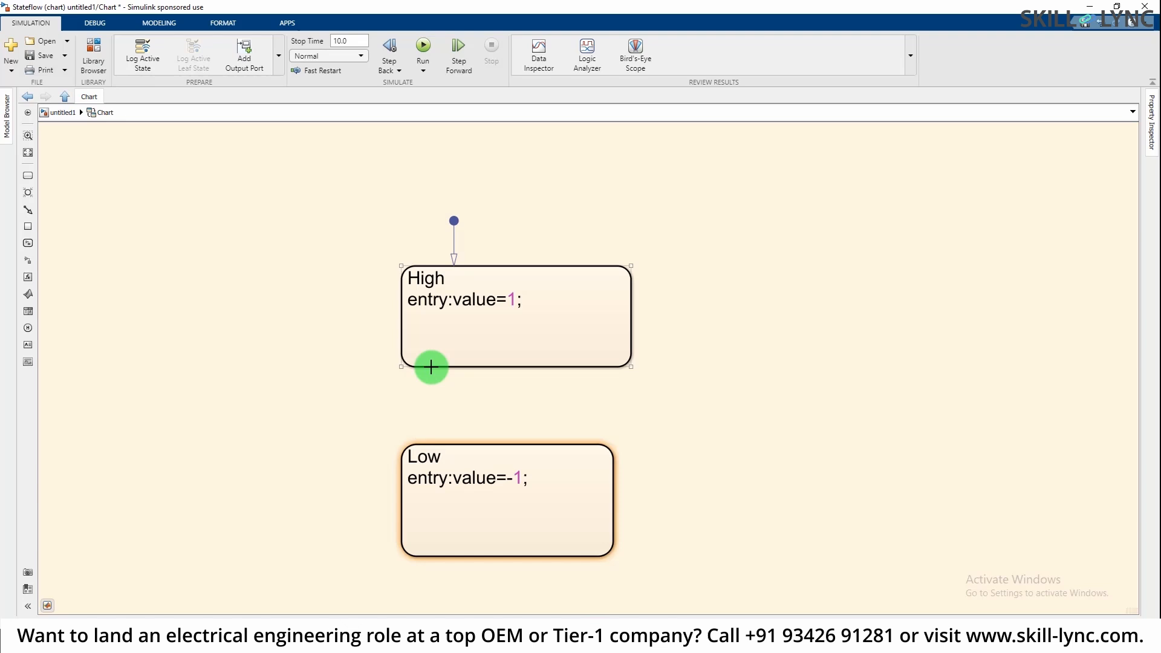
Draw a transition from the lower edge of the High state to the Low state with the condition [input<0].
left_click_drag(411, 358, 469, 378)
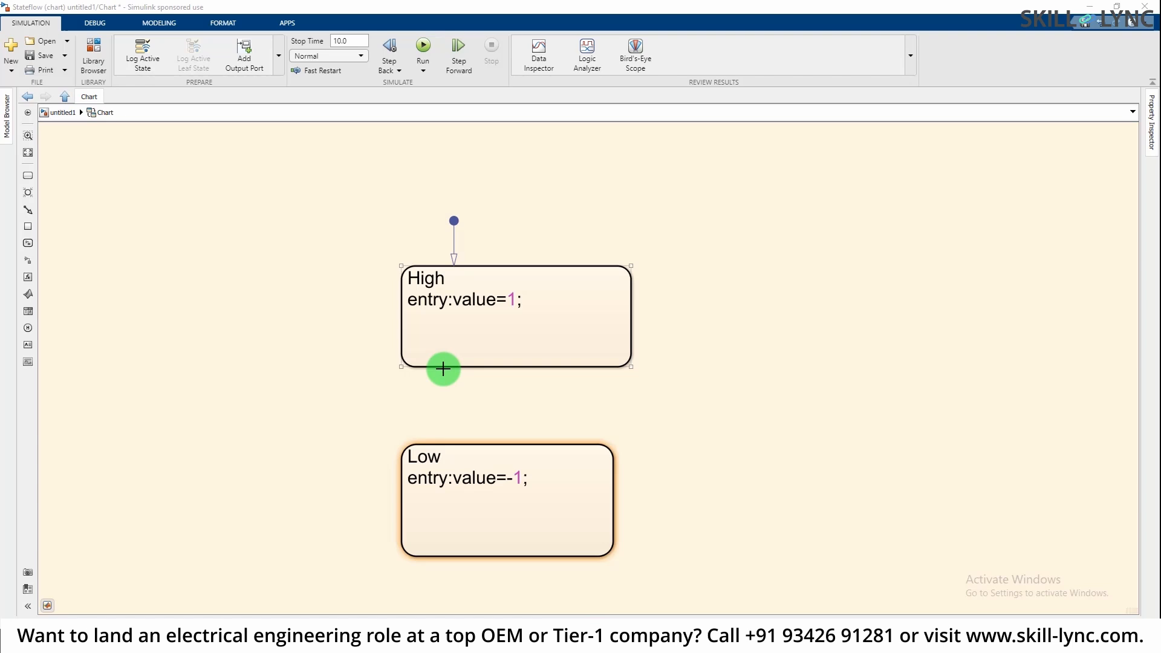
left_click_drag(443, 367, 440, 446)
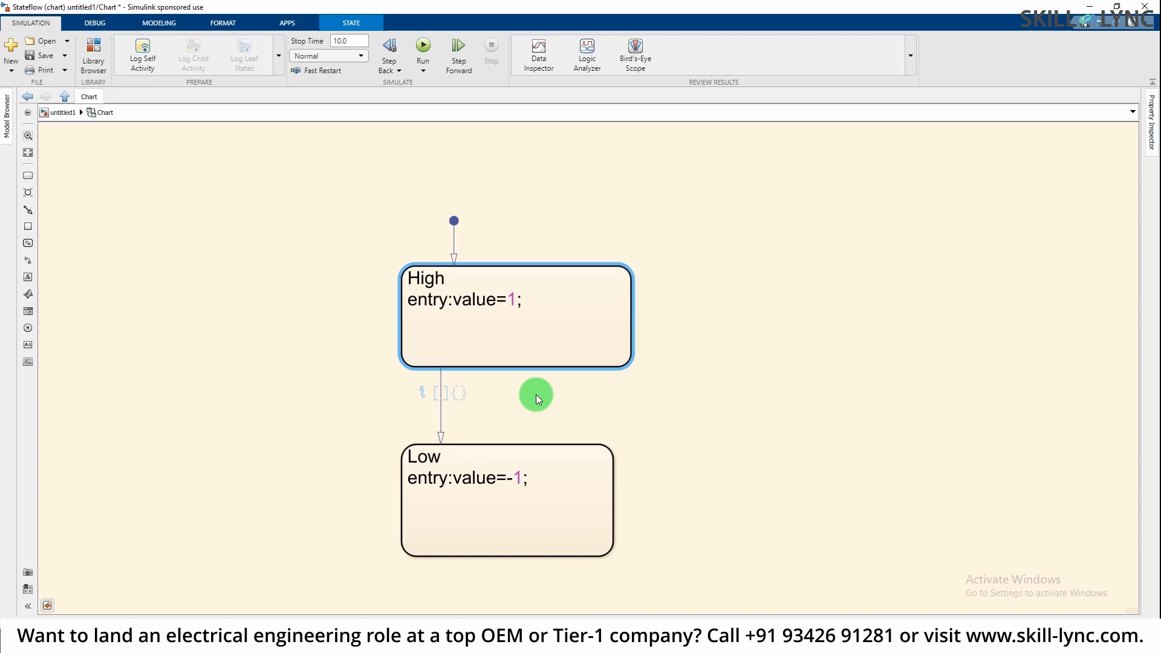
type("input<0")
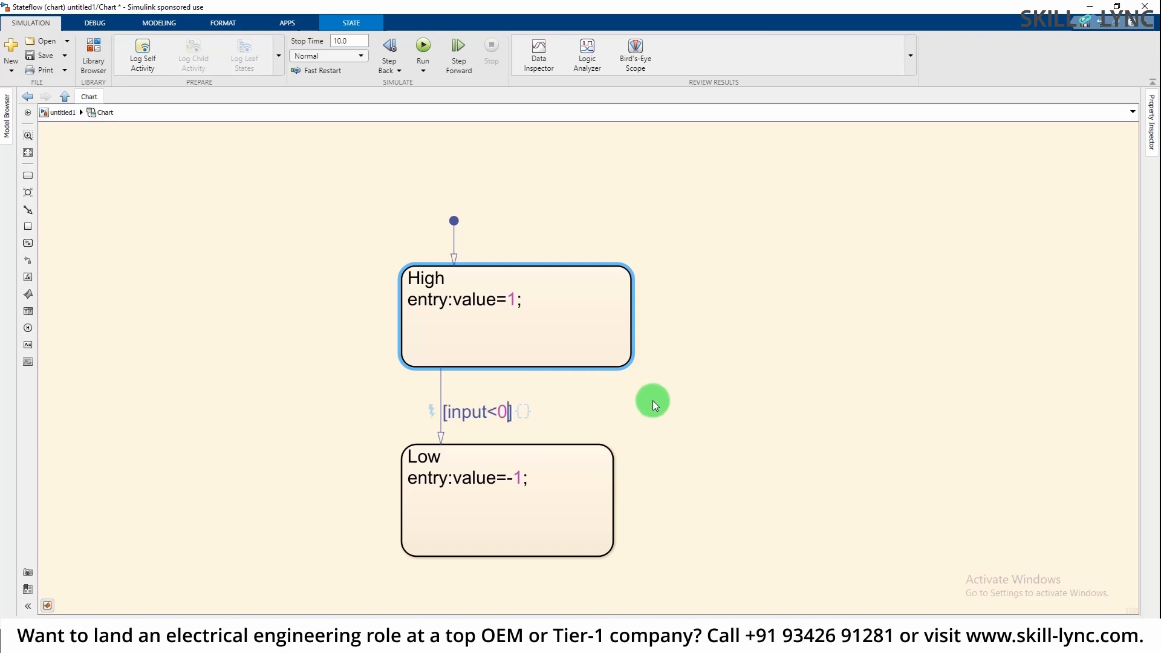
left_click(836, 377)
scroll(531, 423, "up", 1)
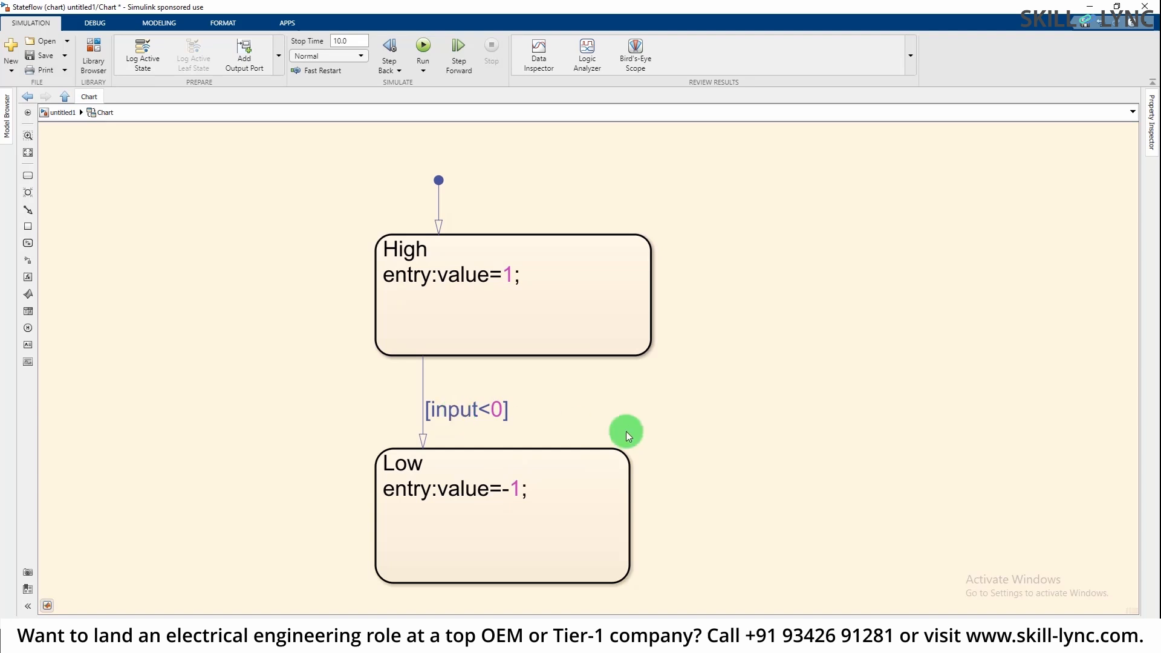
Draw a return transition from the upper edge of the Low state to the High state with the condition [input>0].
left_click(481, 249)
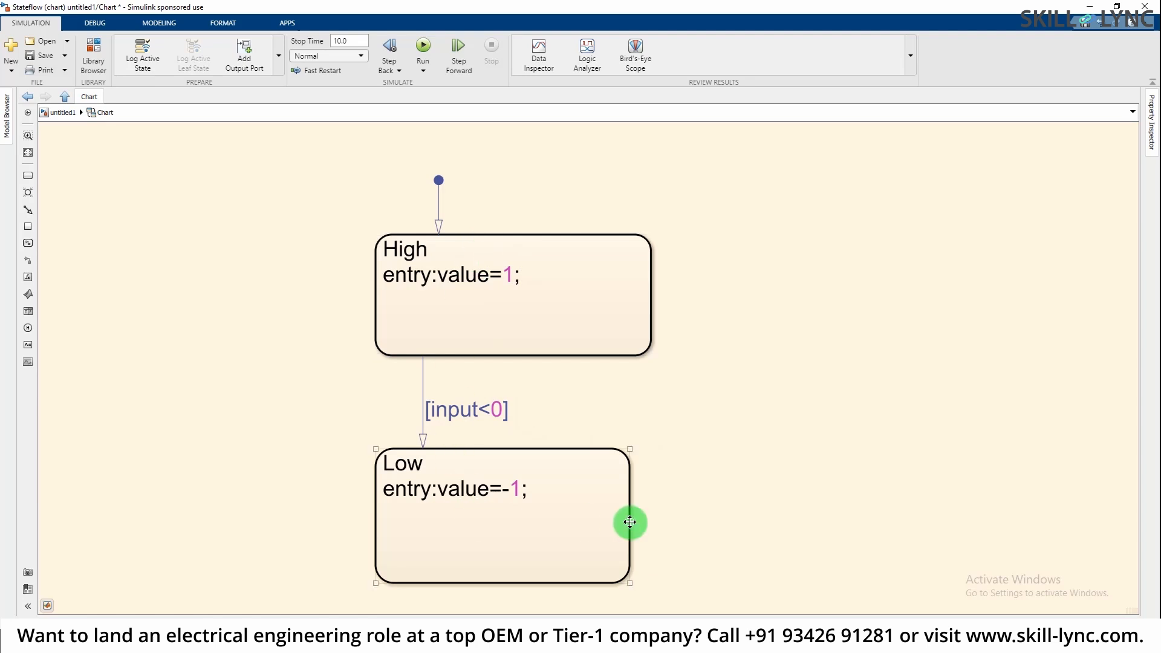
left_click(585, 449)
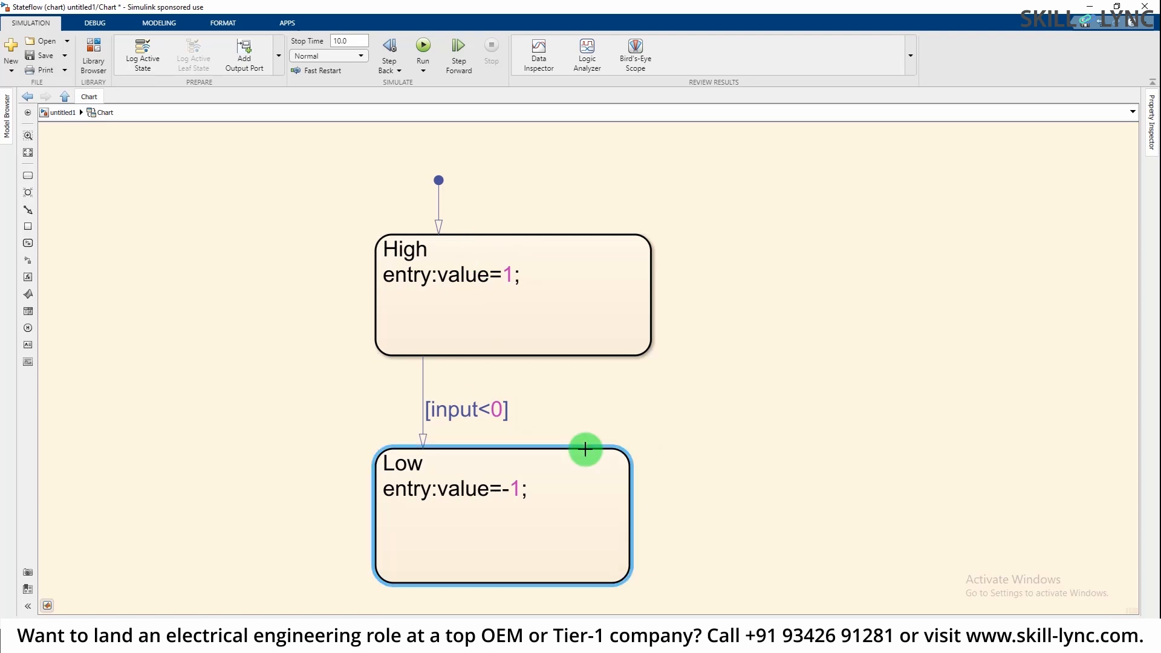
left_click_drag(579, 446, 576, 359)
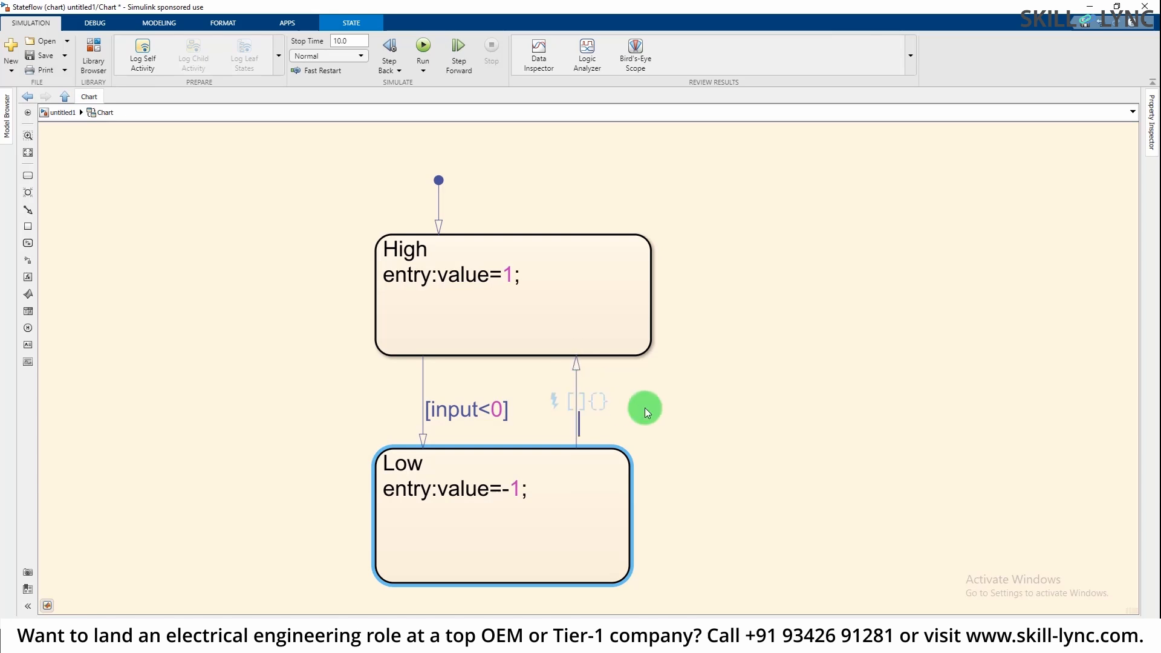
type("in")
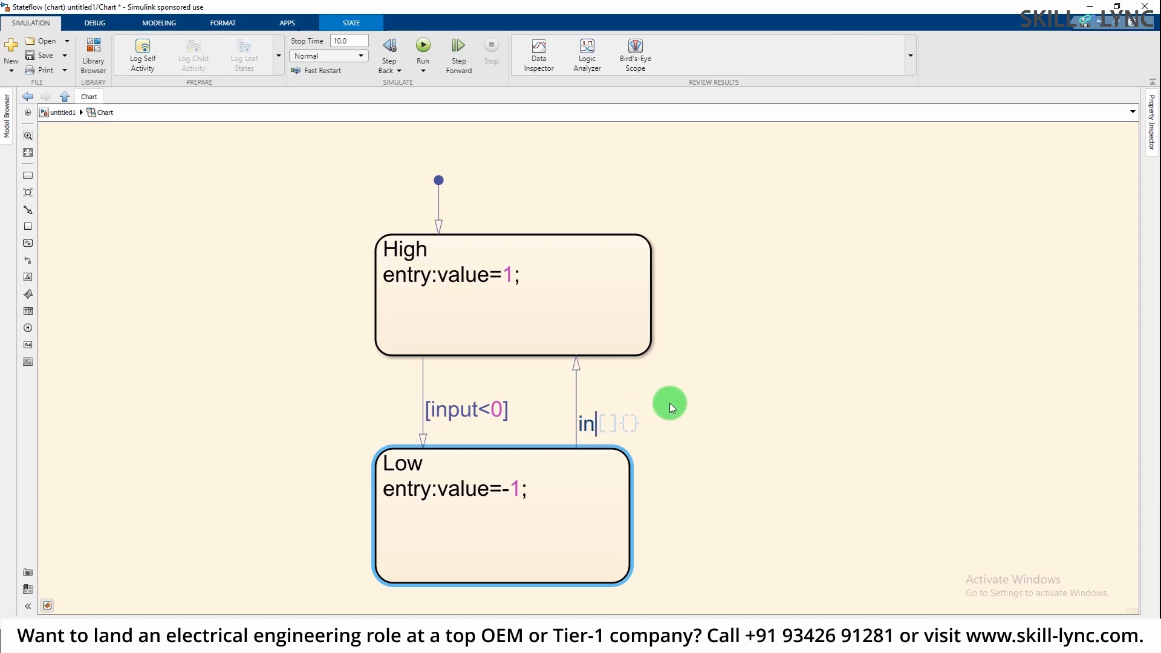
type("put>0")
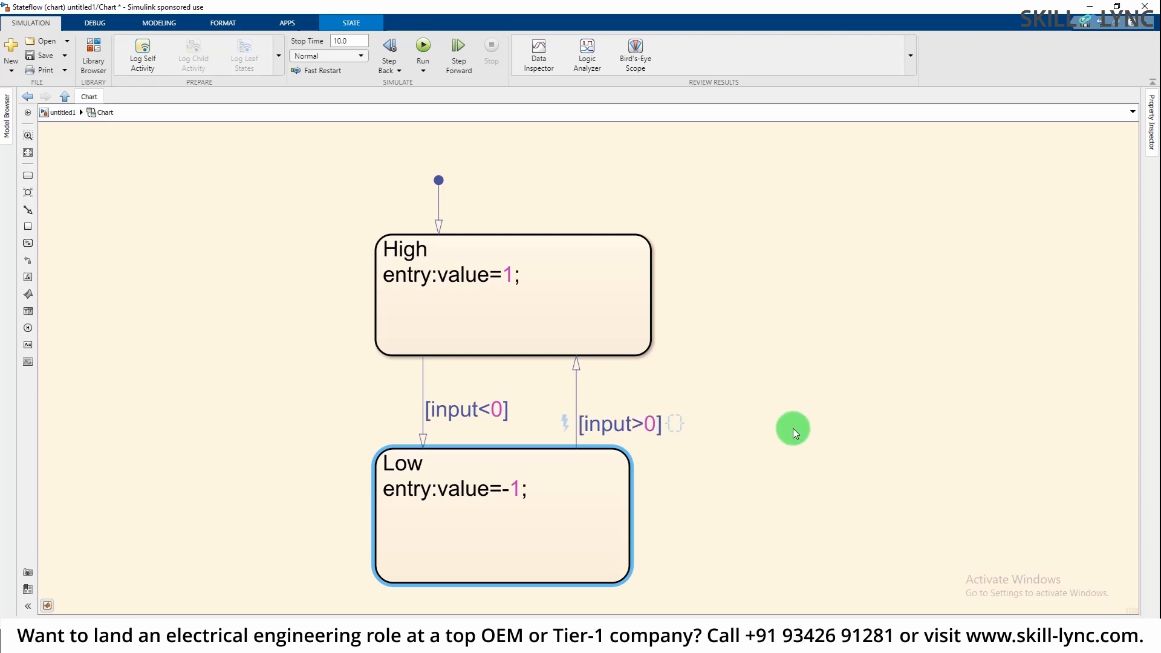
left_click(793, 428)
left_click(555, 506)
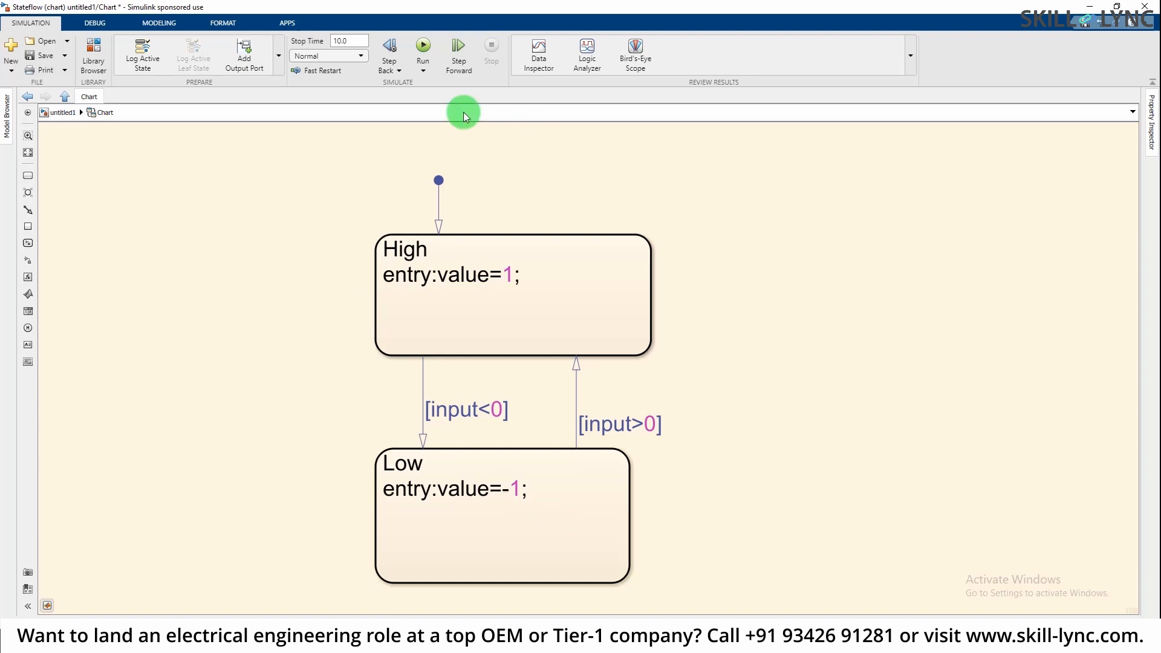
Run the simulation, review the diagnostics reported for the chart and close them.
left_click_drag(402, 26, 448, 91)
left_click(423, 47)
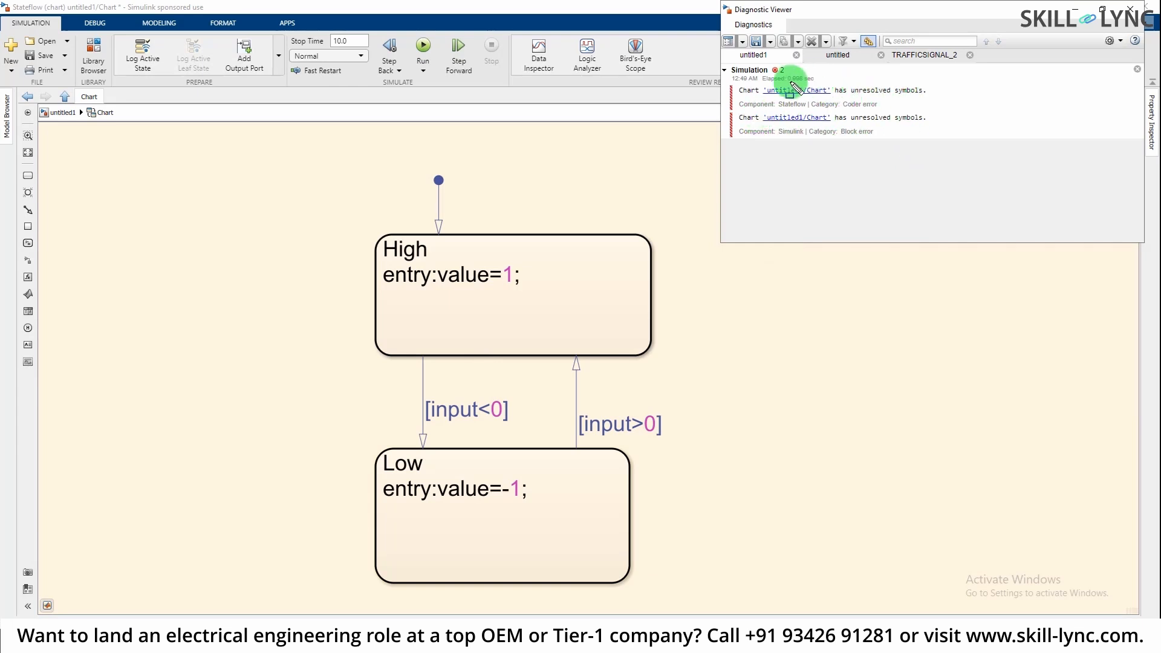
mouse_move(831, 76)
left_mouse_down()
mouse_move(870, 98)
mouse_move(931, 101)
left_mouse_up()
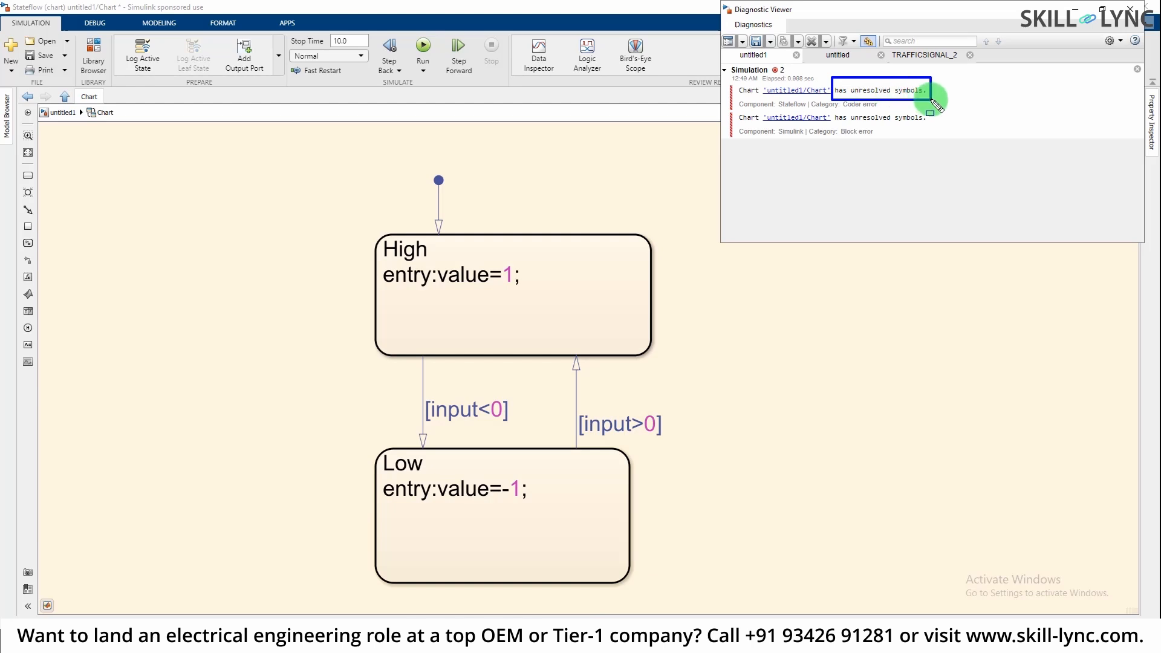
left_click(1129, 8)
left_click(612, 281)
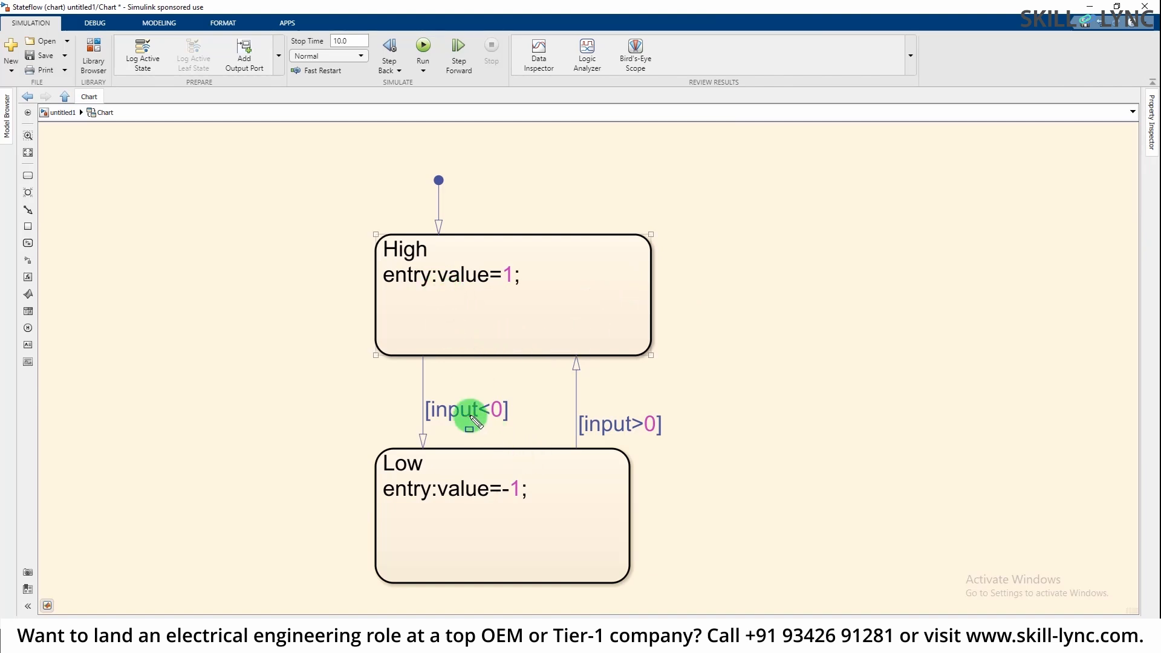
Examine the input<0 condition, the Low state's entry action and the names of both states in the chart.
left_click_drag(429, 401, 514, 428)
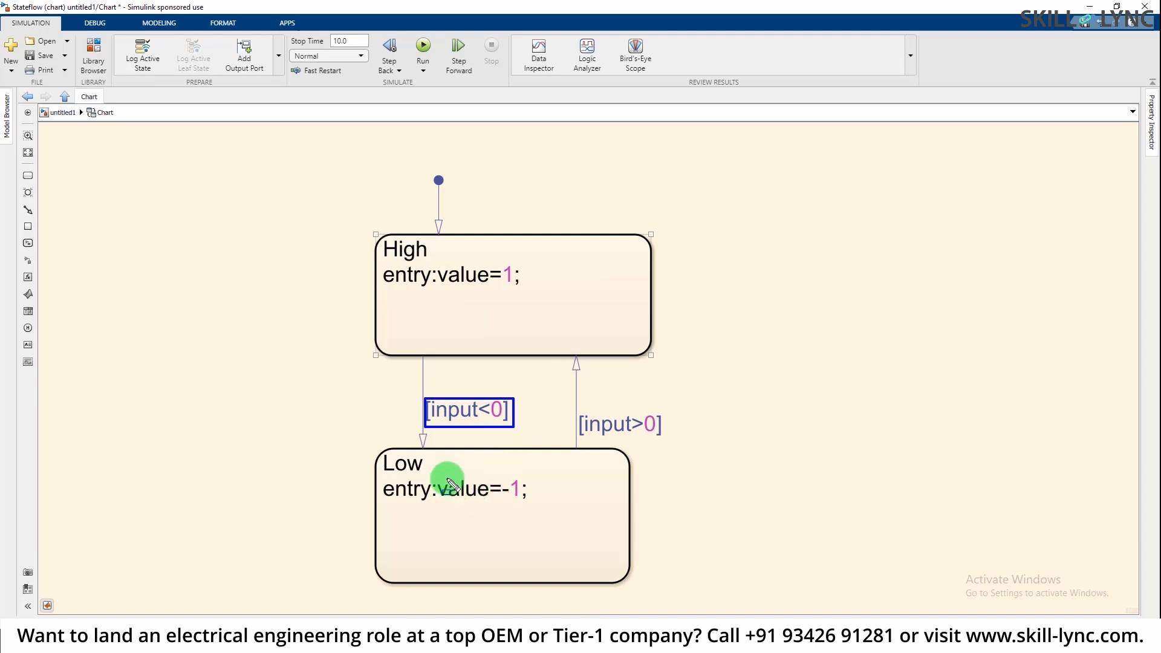
left_click_drag(430, 477, 551, 505)
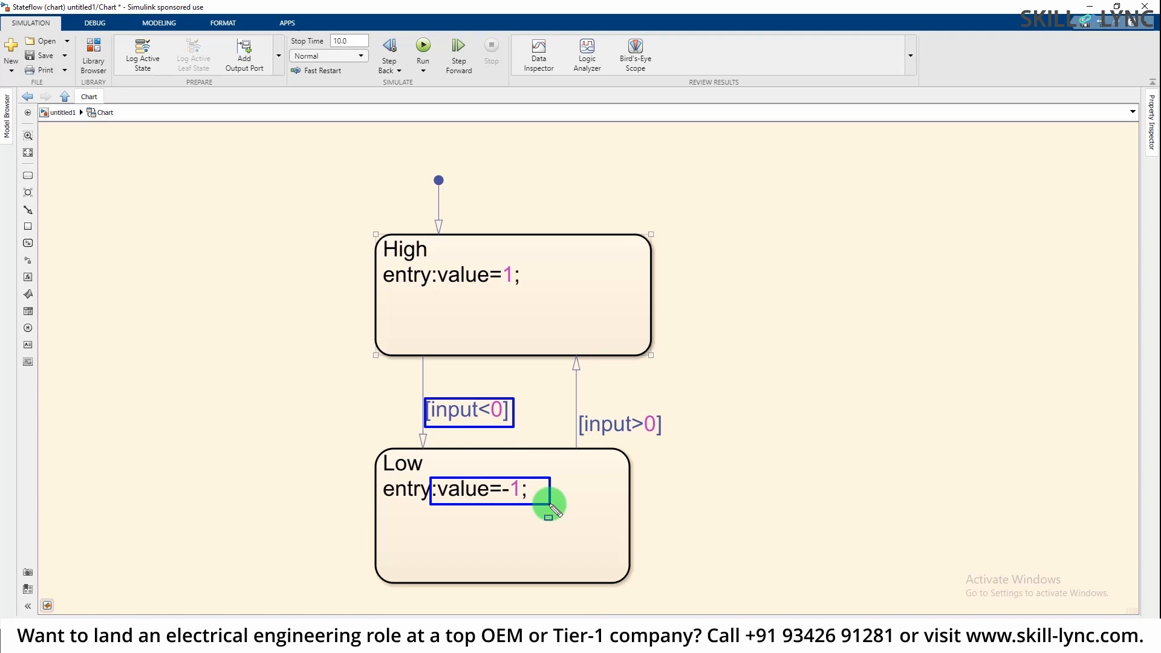
left_click(551, 506)
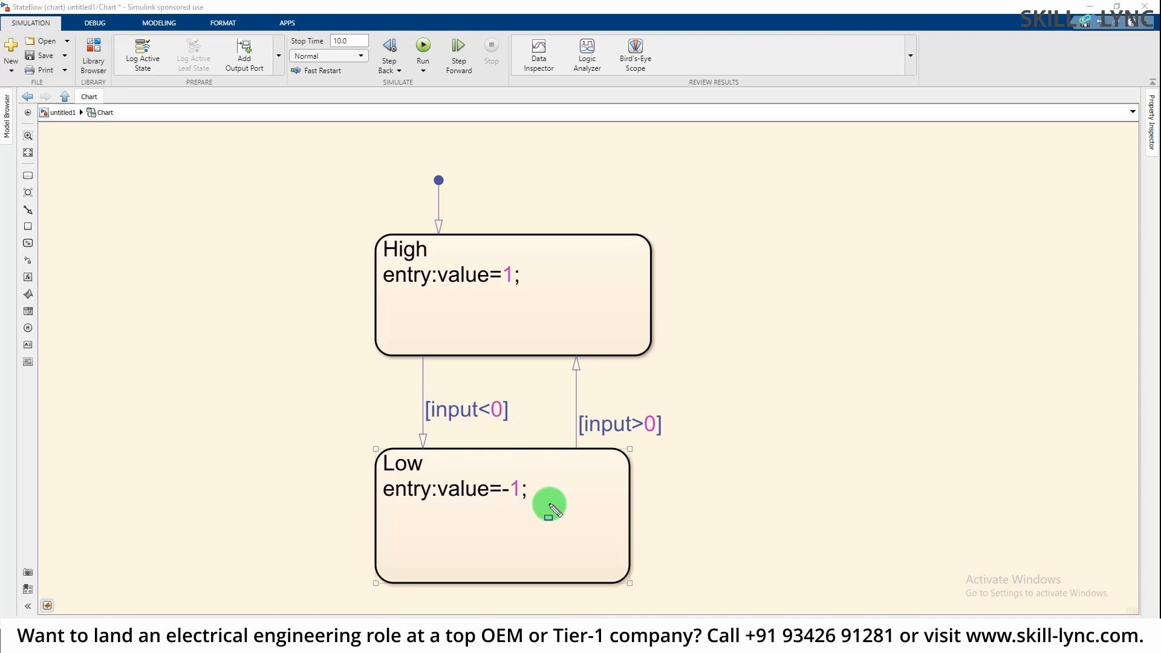
left_click(268, 218)
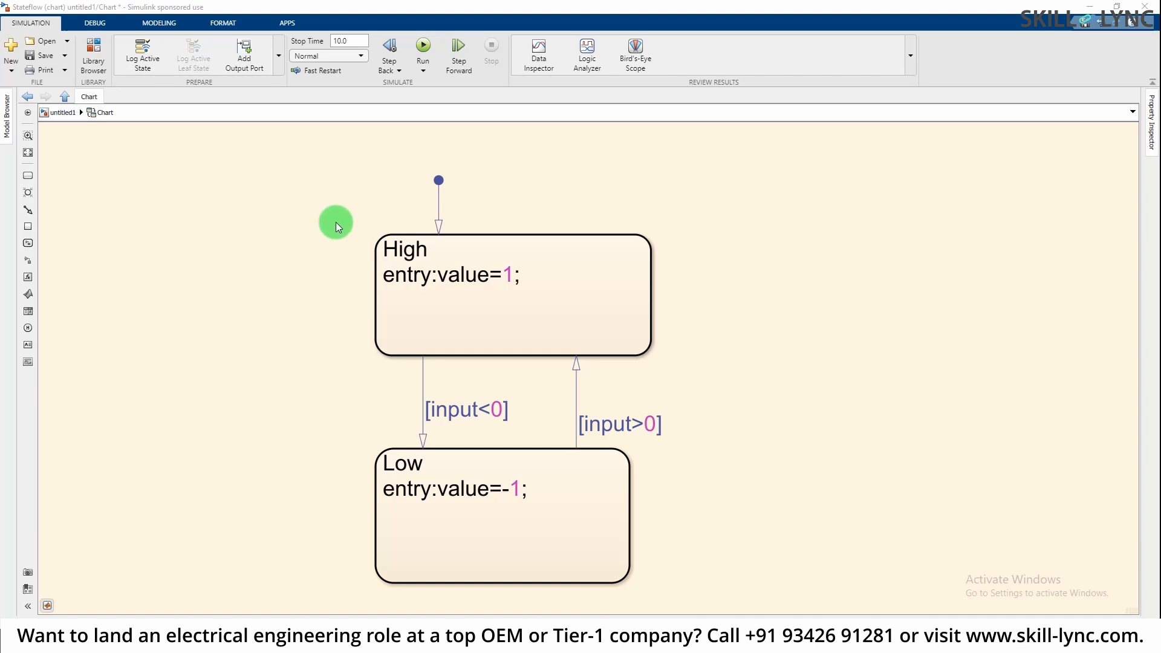
mouse_move(370, 230)
left_mouse_down()
mouse_move(389, 252)
mouse_move(446, 267)
left_mouse_up()
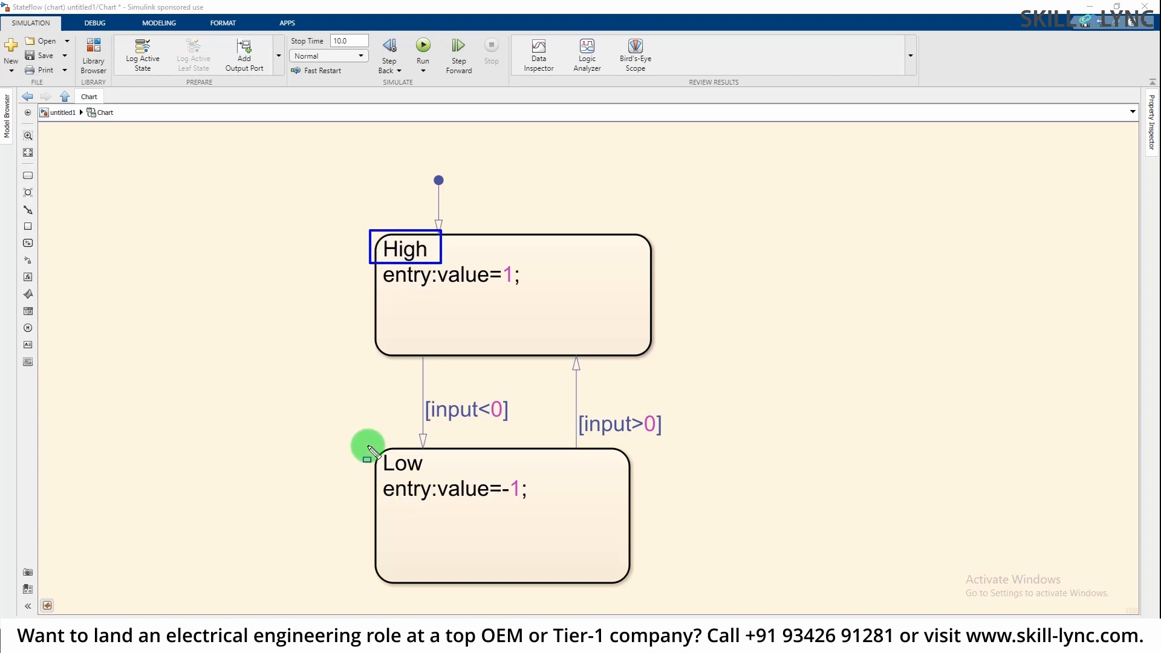
left_click_drag(367, 446, 446, 481)
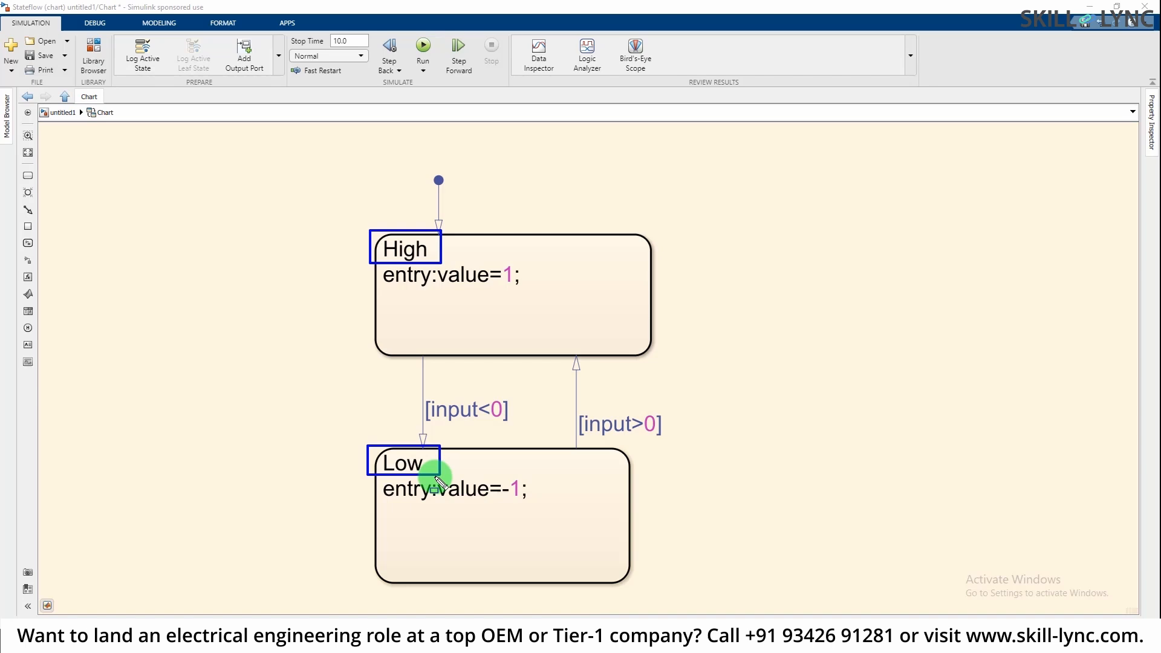
left_click(280, 158)
left_click(528, 317)
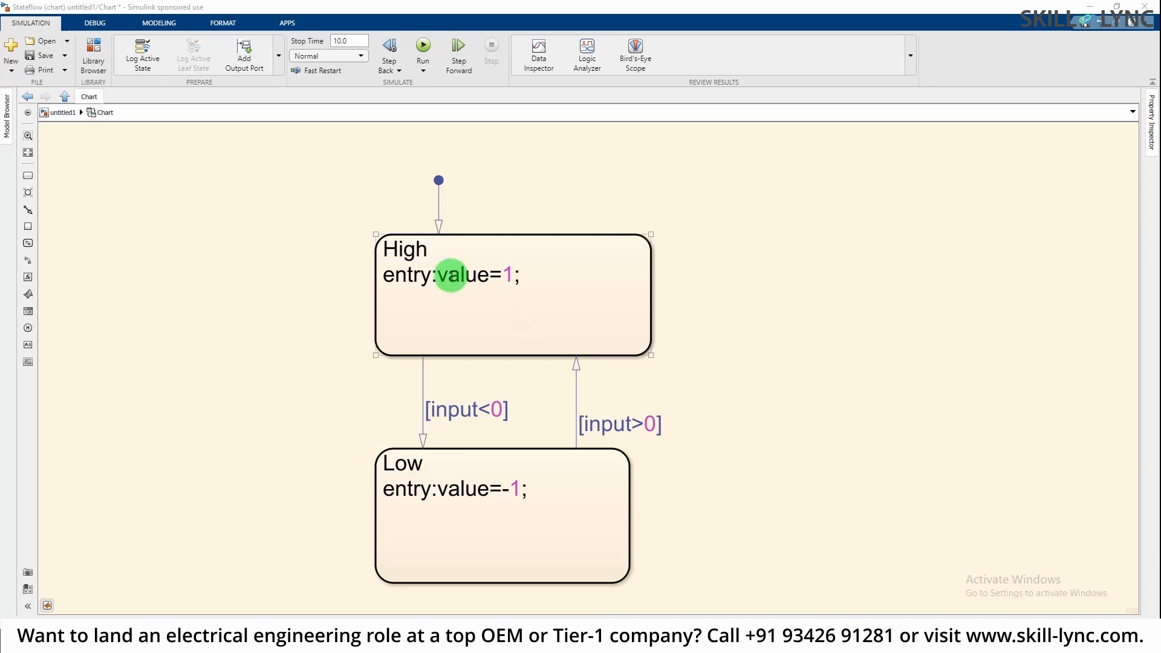
left_click(301, 216)
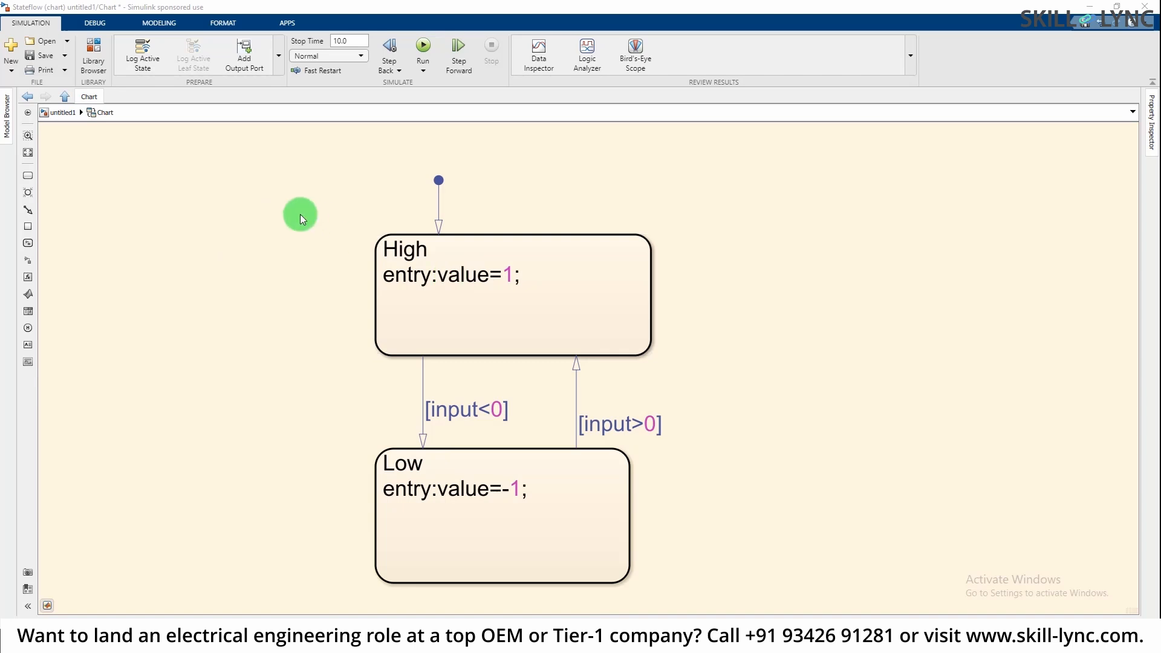
Display the Symbols pane for the chart.
left_click(281, 53)
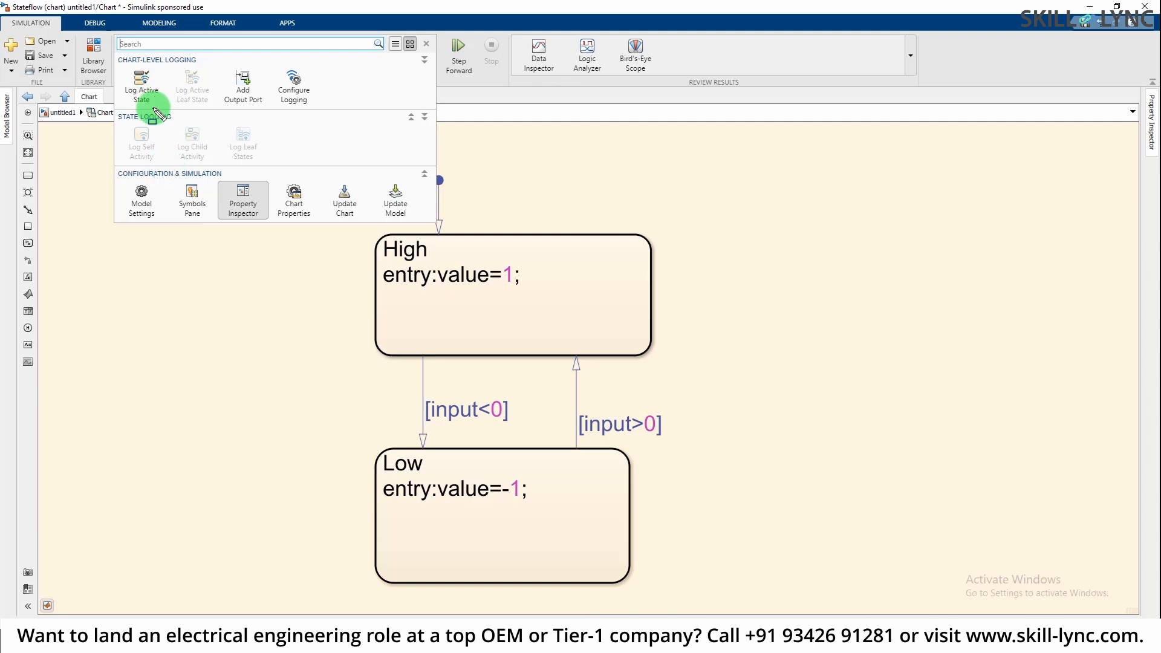
left_click_drag(170, 175, 219, 225)
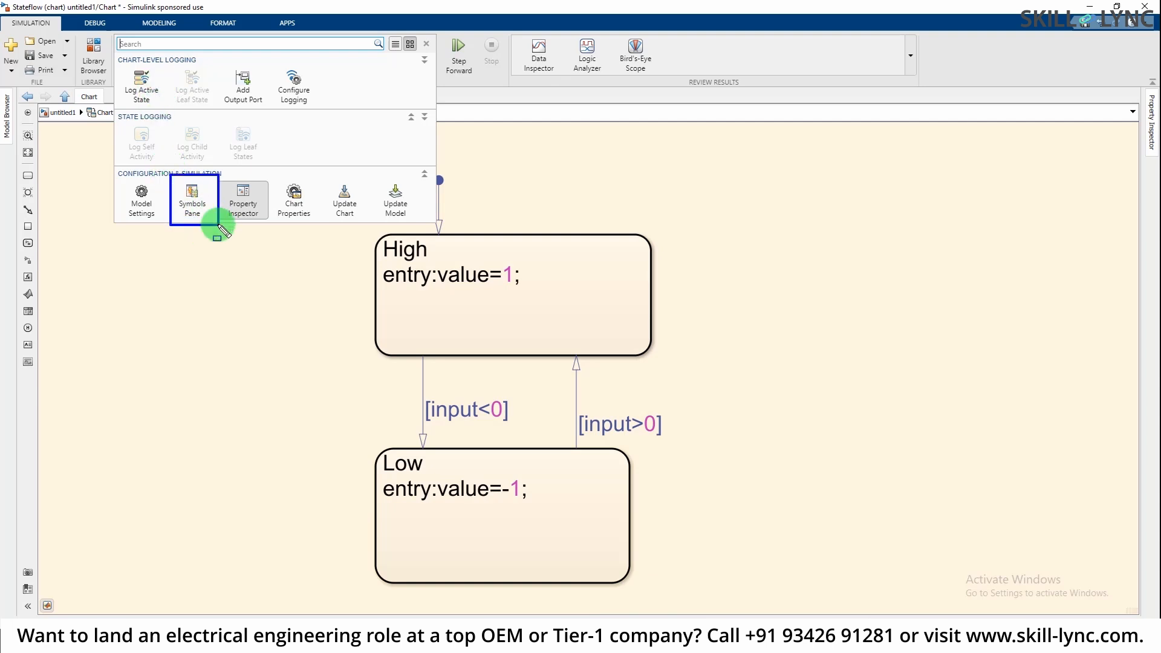
key("Escape")
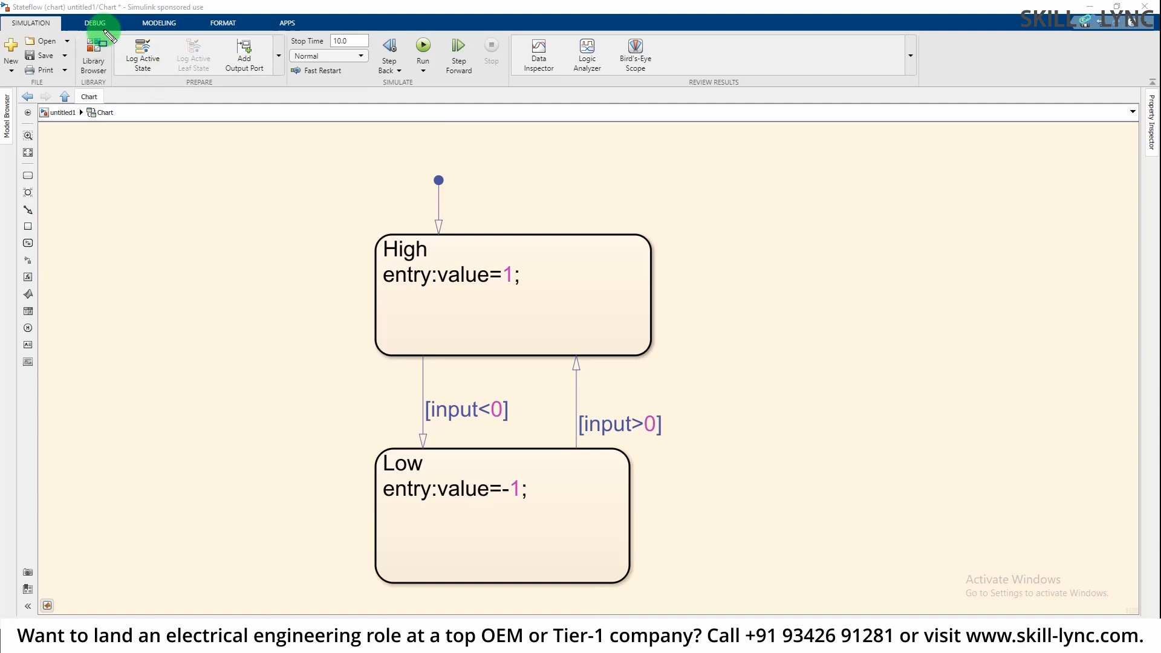
mouse_move(104, 29)
left_mouse_down()
mouse_move(212, 71)
mouse_move(290, 81)
mouse_move(293, 95)
left_mouse_up()
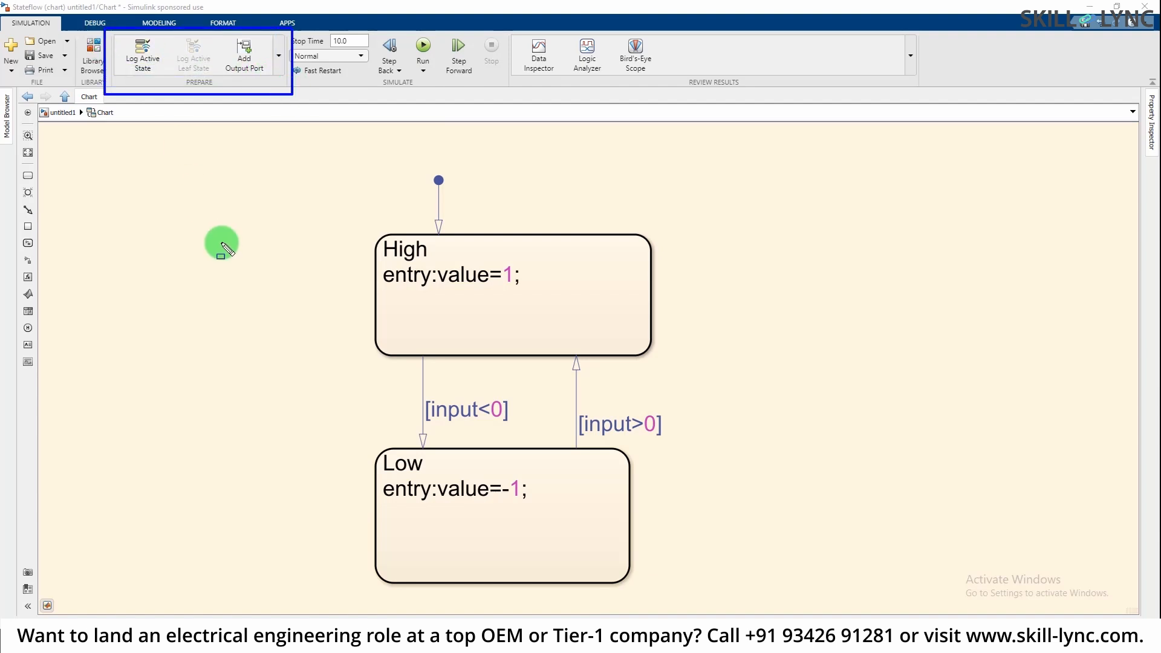
key("Escape")
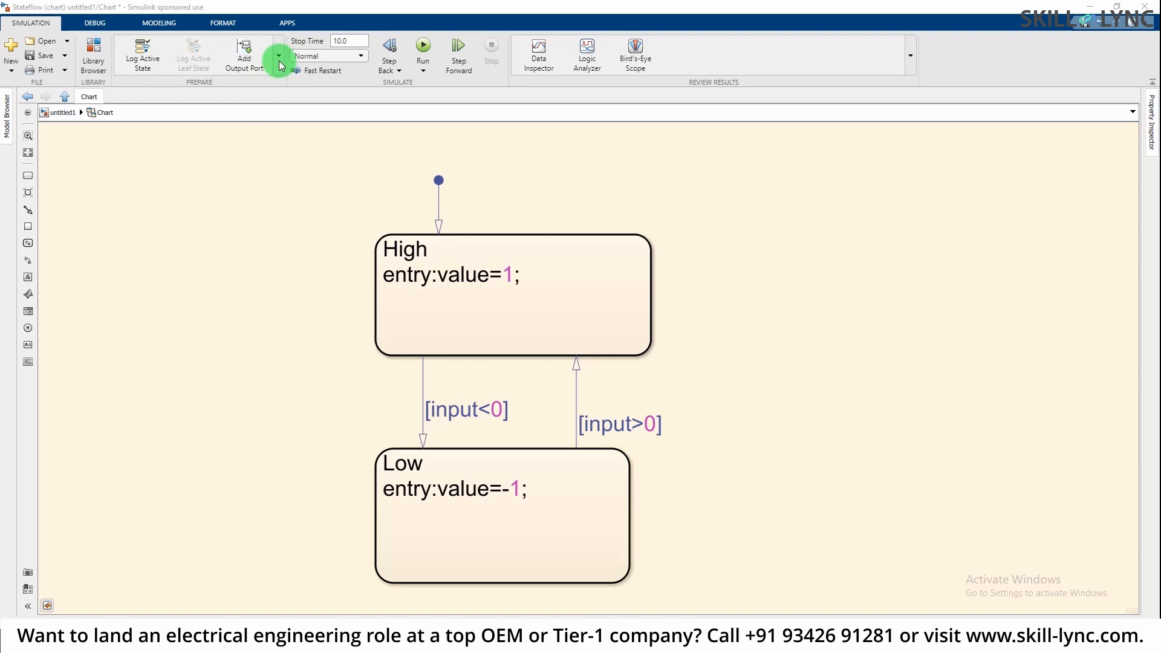
left_click(278, 55)
left_click(189, 199)
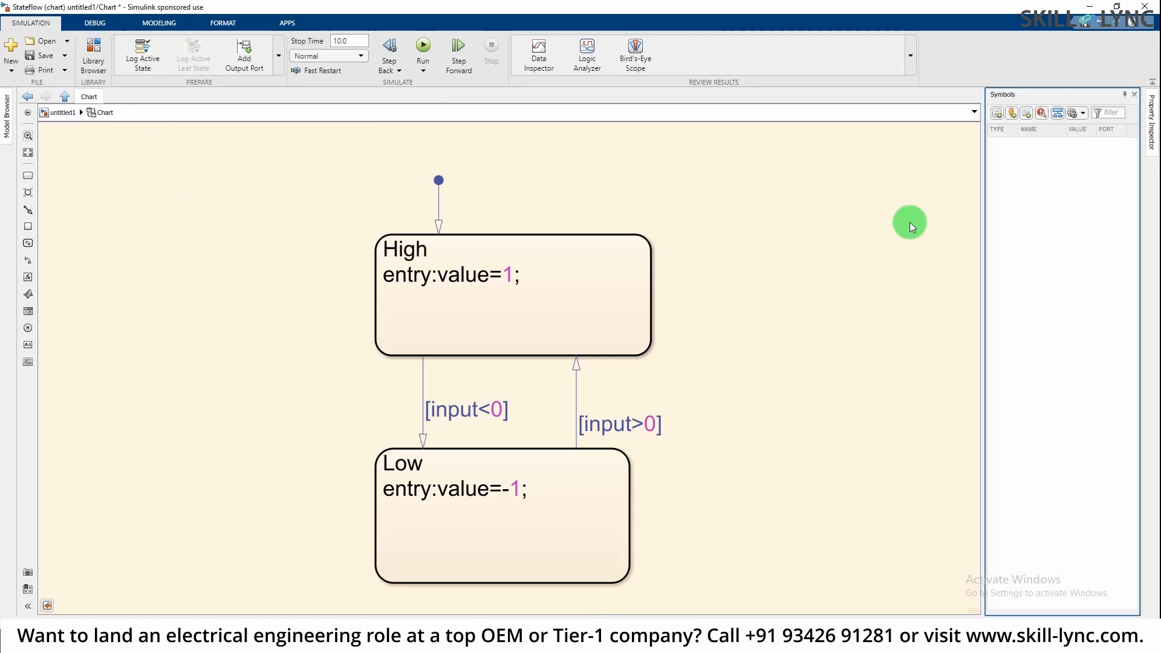
Review the available data types for the unresolved symbol "value" and assign it the type Output Data.
left_click(1043, 145)
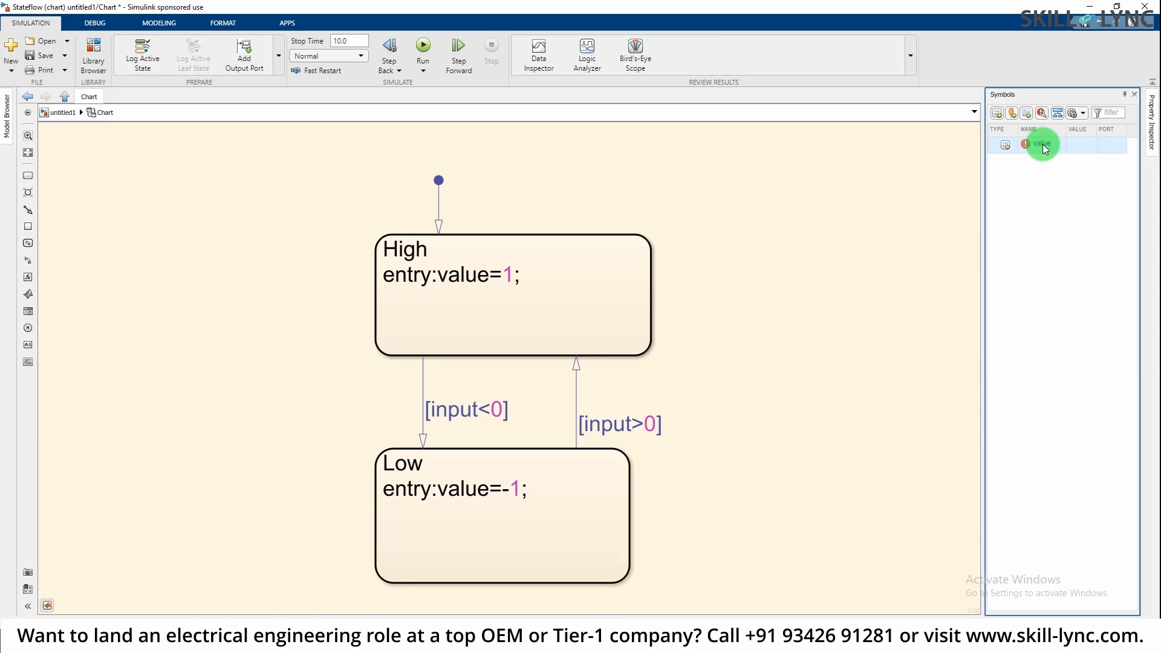
mouse_move(1019, 152)
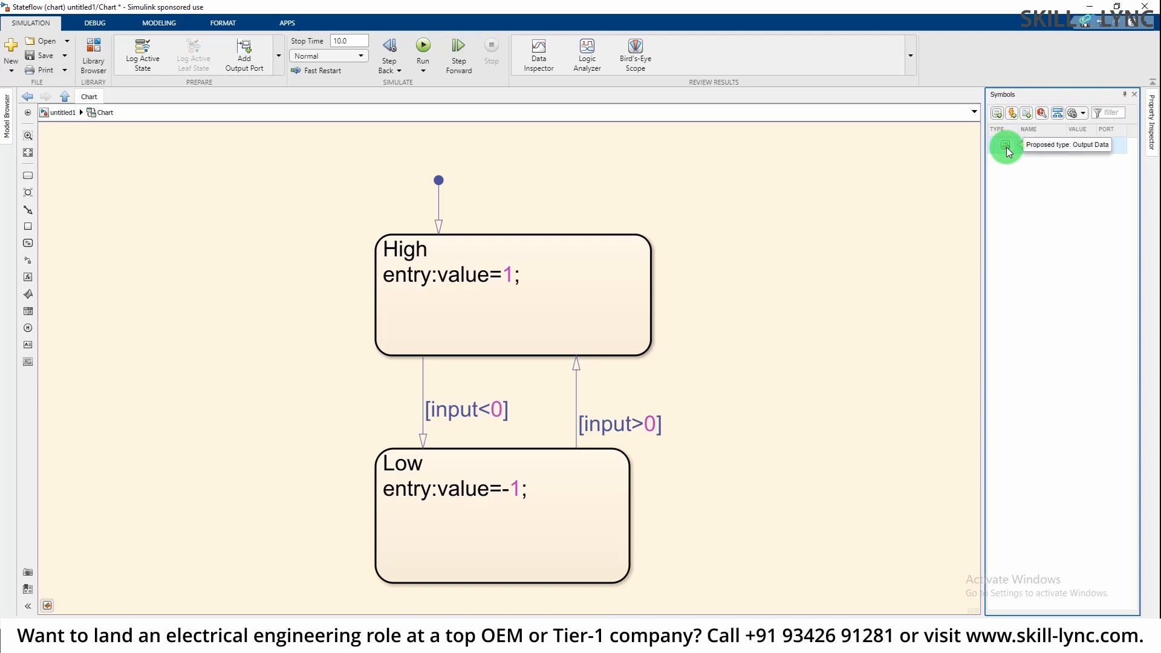
left_click_drag(1007, 151, 1020, 162)
left_click(1008, 144)
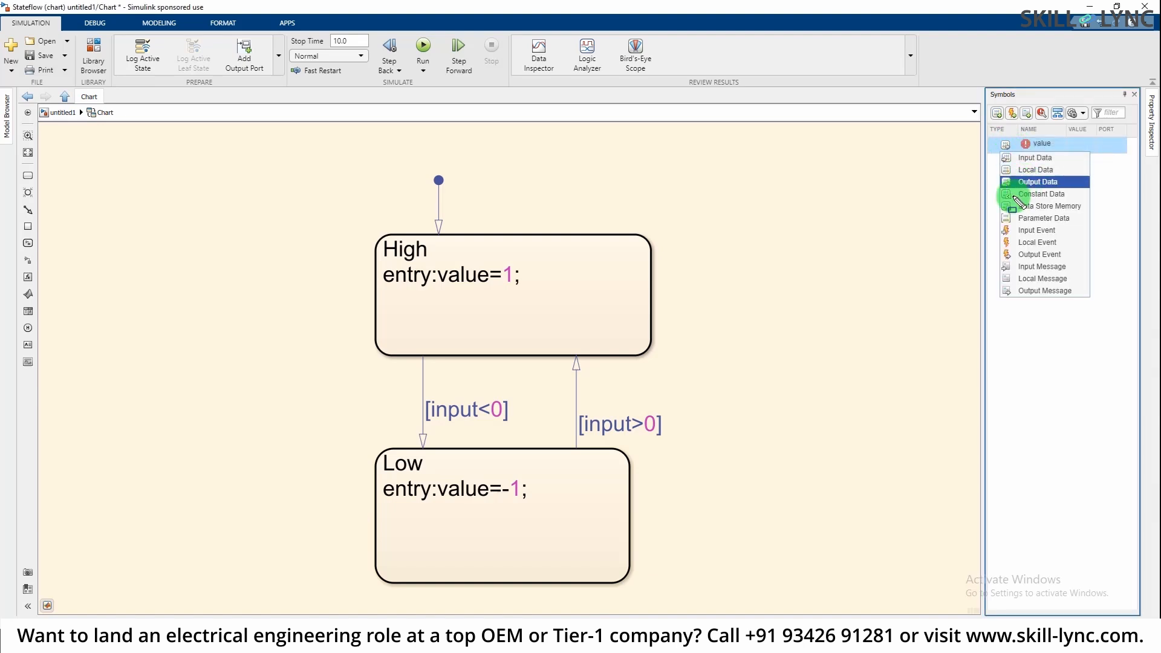
left_click_drag(994, 138, 1101, 315)
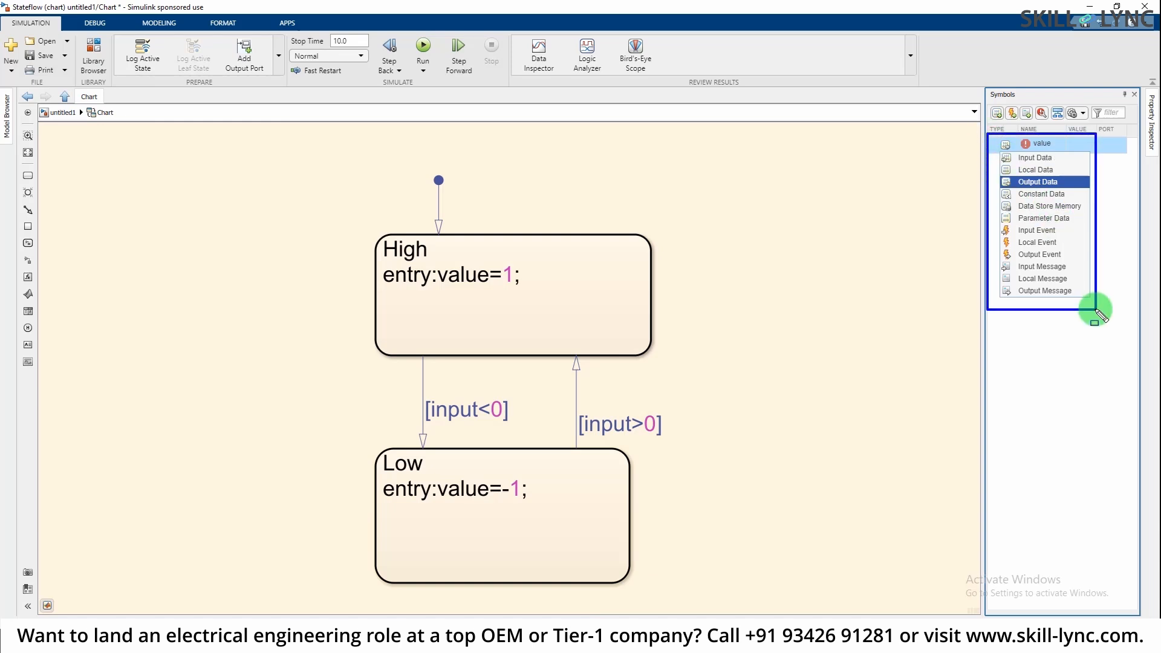
key("Escape")
left_click(1009, 143)
left_click(1018, 183)
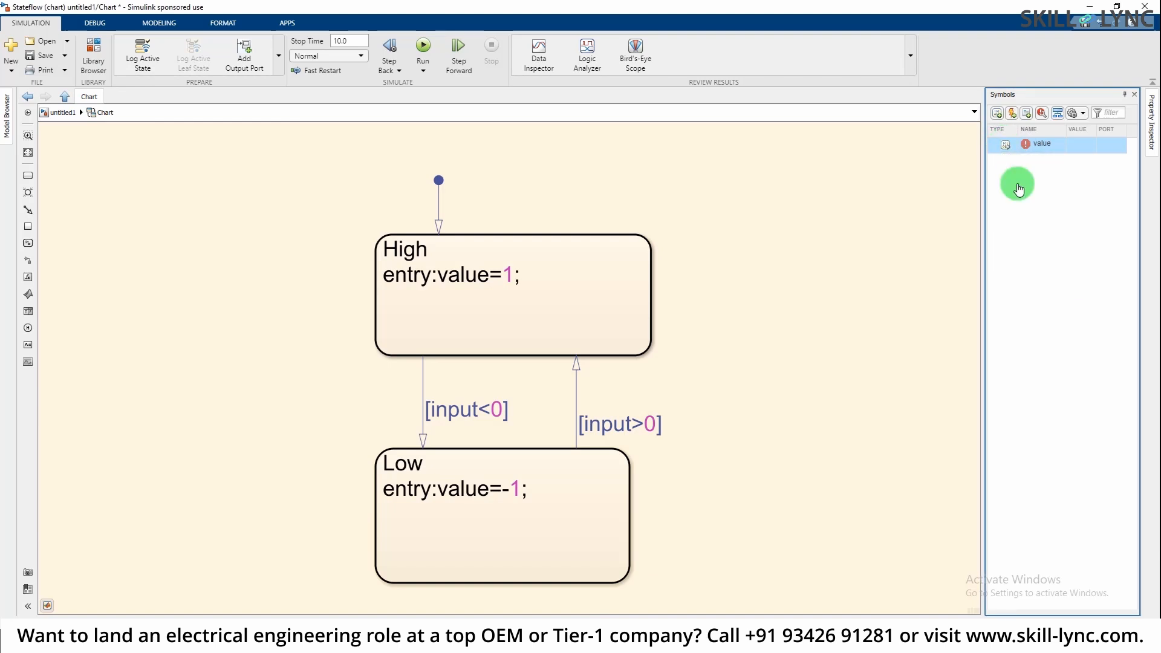
Add a data symbol named "input" to the chart and assign it the type Input Data.
left_click(753, 357)
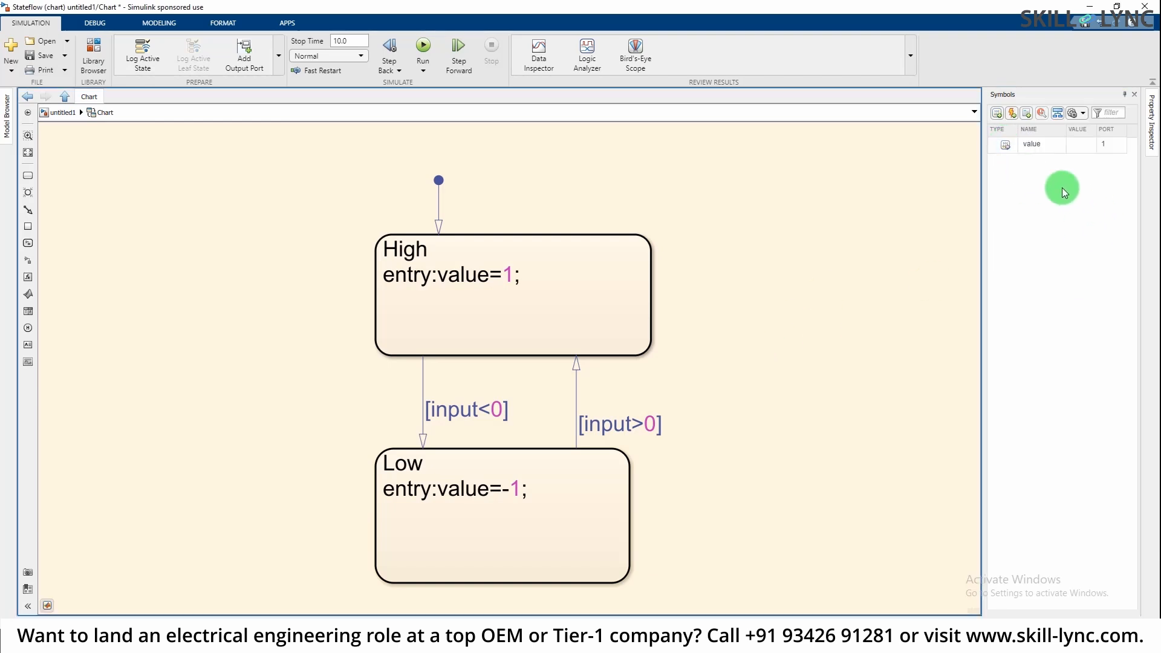
left_click(998, 119)
left_click(1039, 158)
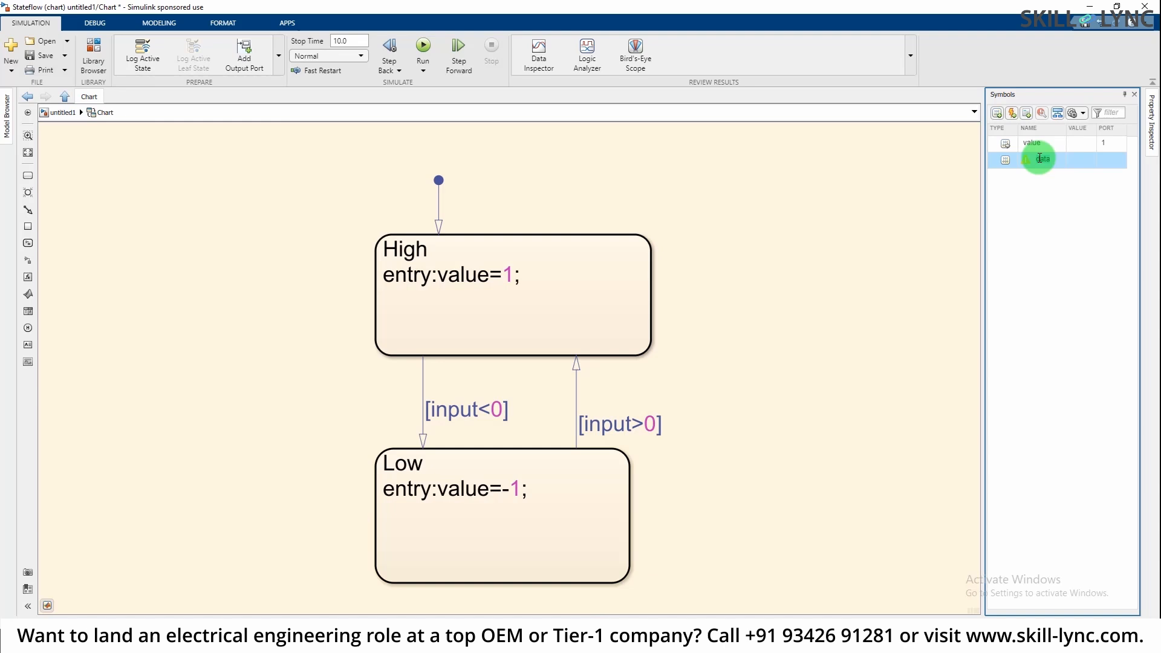
left_click(1006, 159)
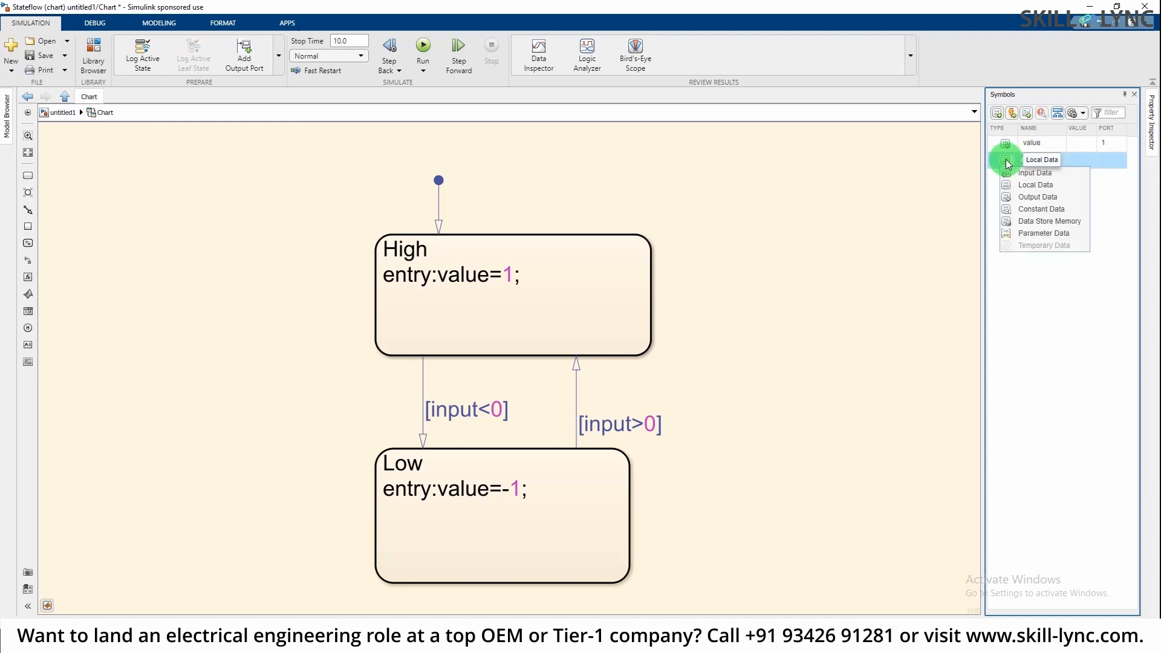
left_click(1007, 173)
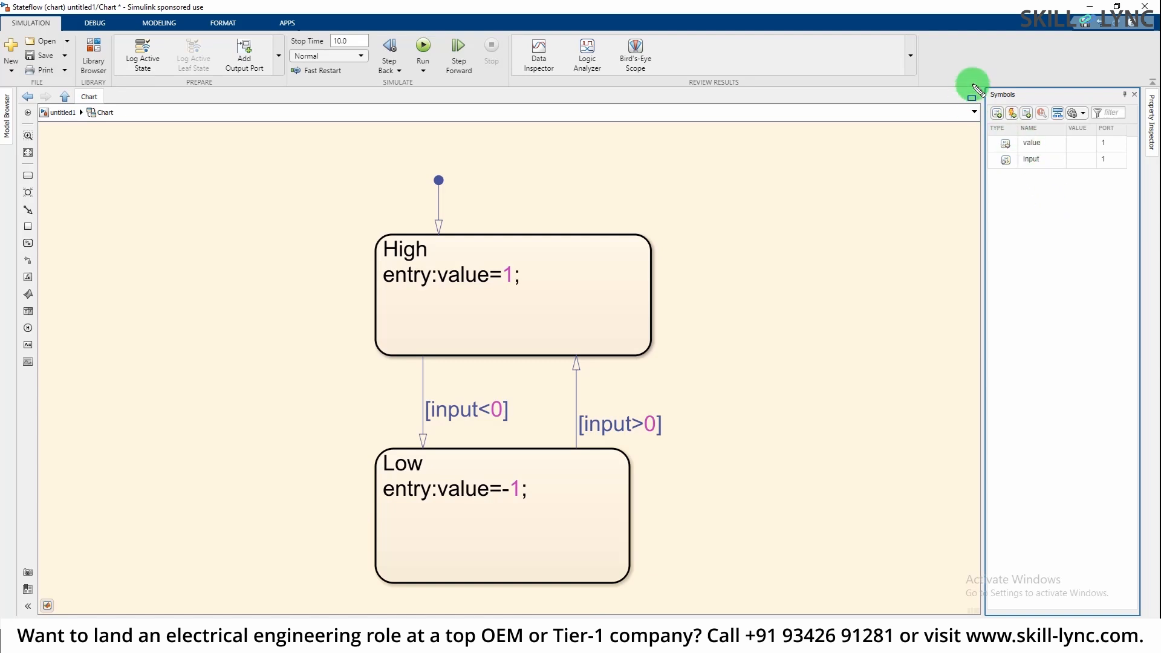
mouse_move(980, 114)
left_mouse_down()
mouse_move(1116, 198)
mouse_move(1136, 198)
left_mouse_up()
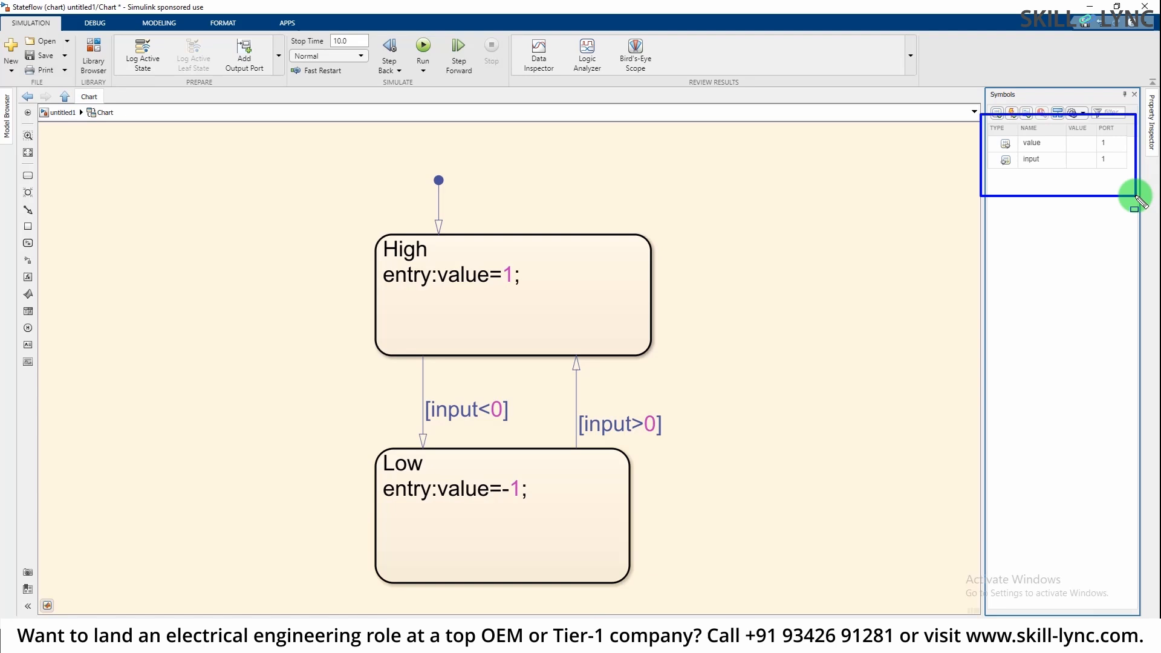
key("Escape")
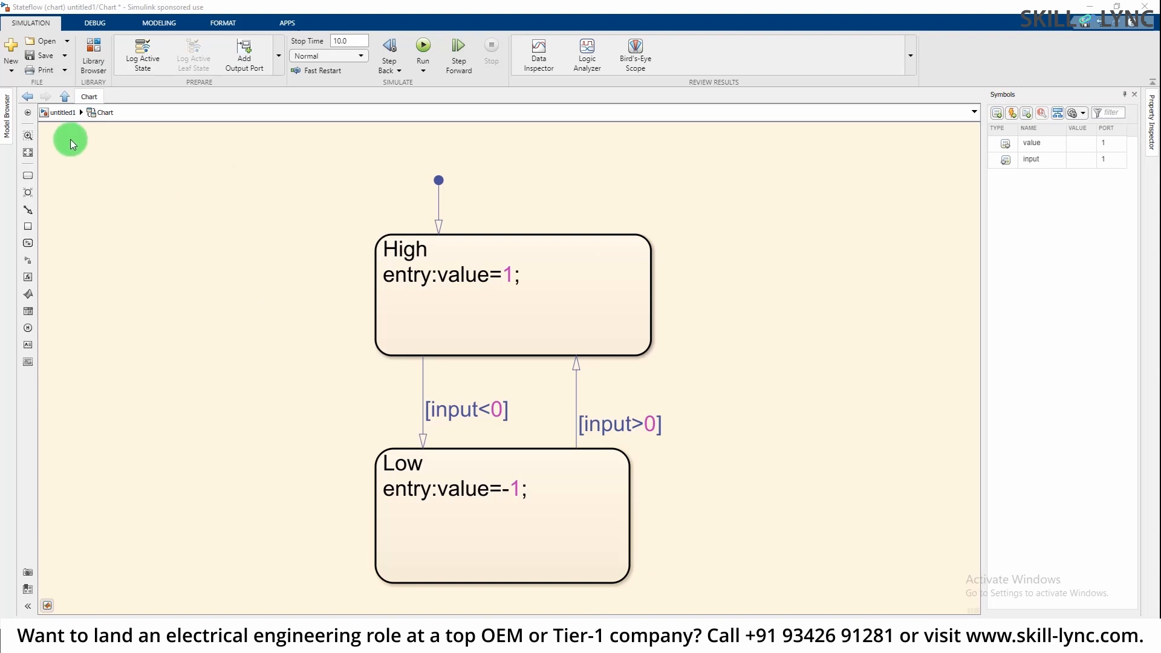
Return from the chart to the top level of the untitled1 model.
left_click(55, 113)
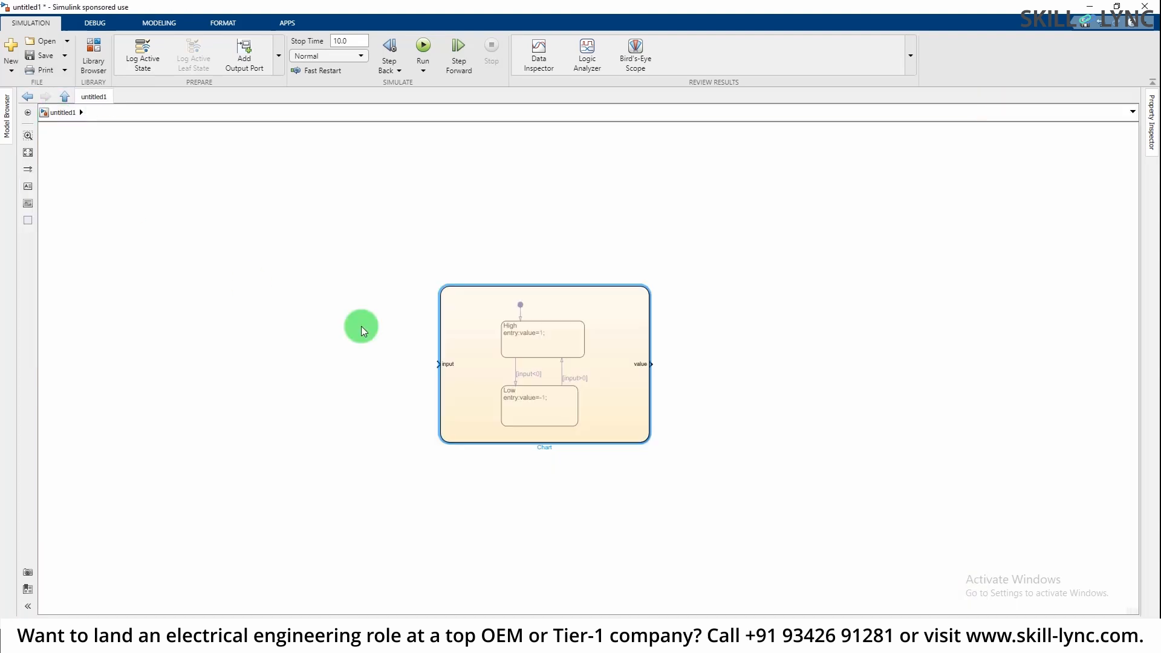
scroll(549, 409, "up", 3)
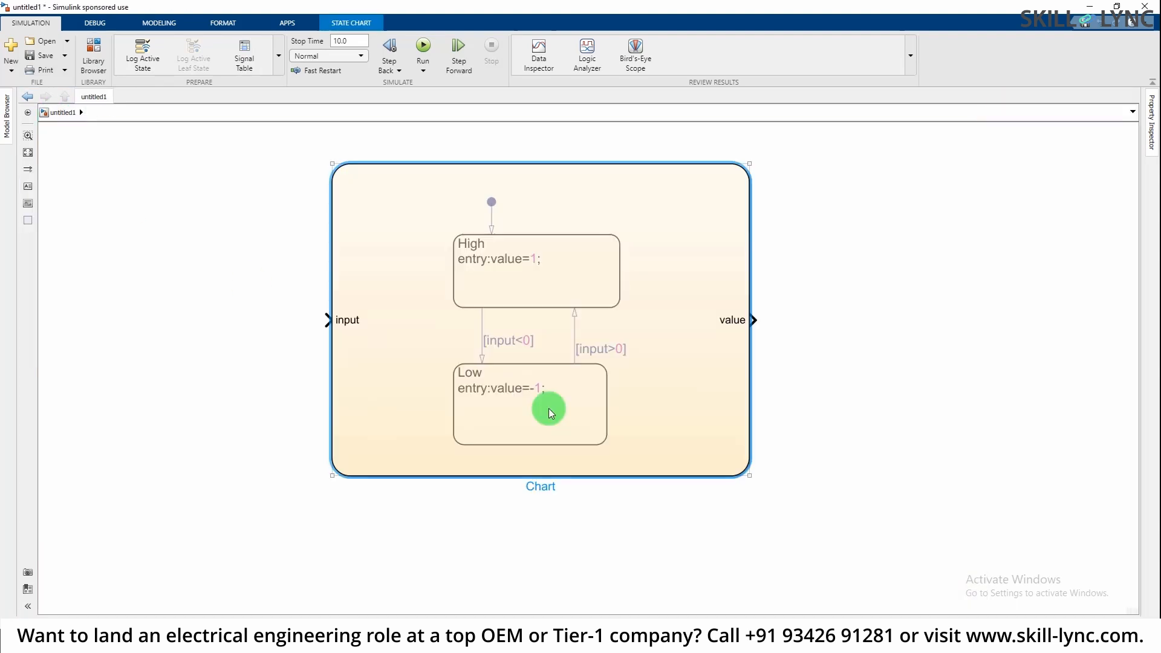
left_click(930, 423)
left_click(549, 349)
Add a Scope block beside the chart and connect the chart's value output to it.
left_click_drag(754, 319, 865, 317)
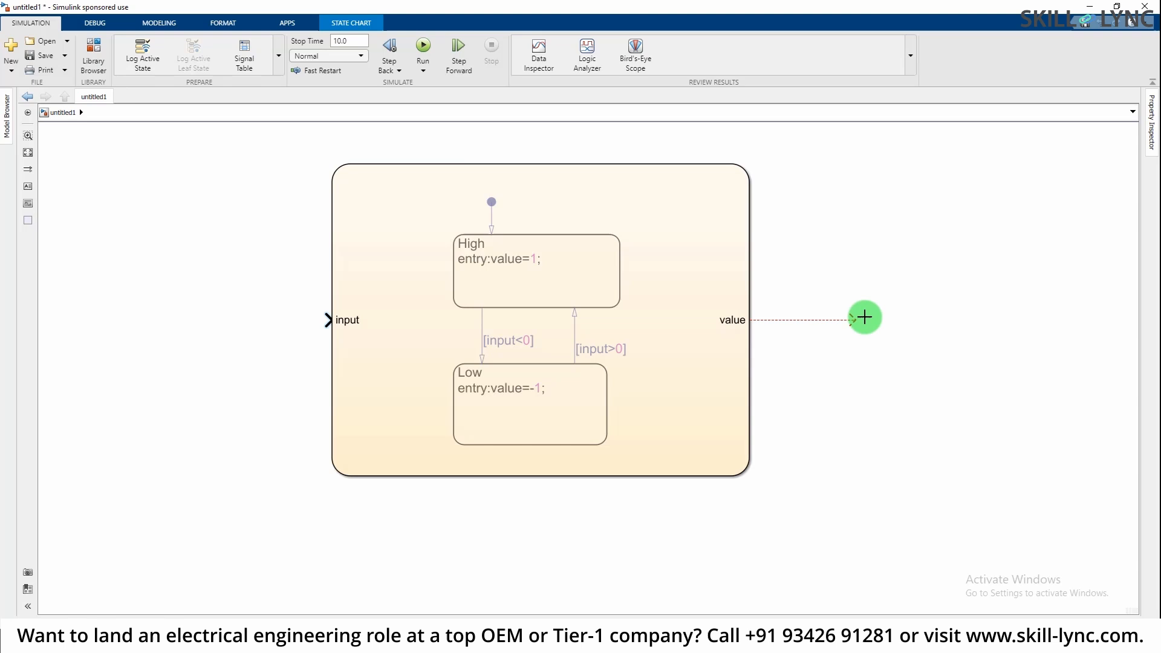
double_click(913, 260)
type("s")
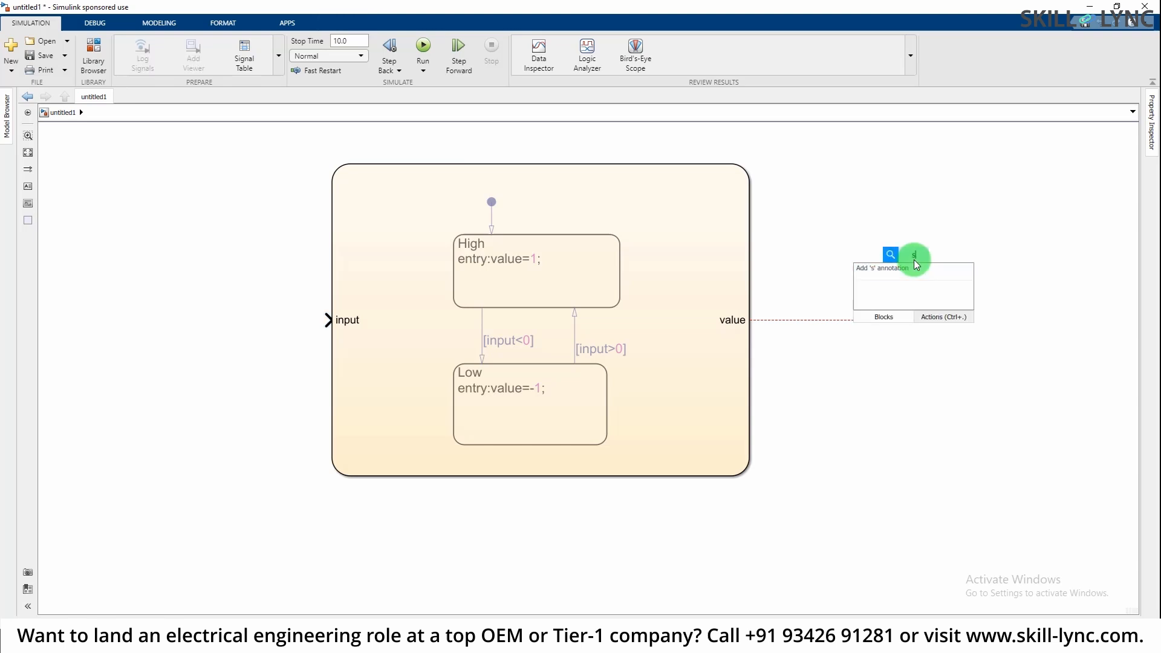
type("cope")
key("Return")
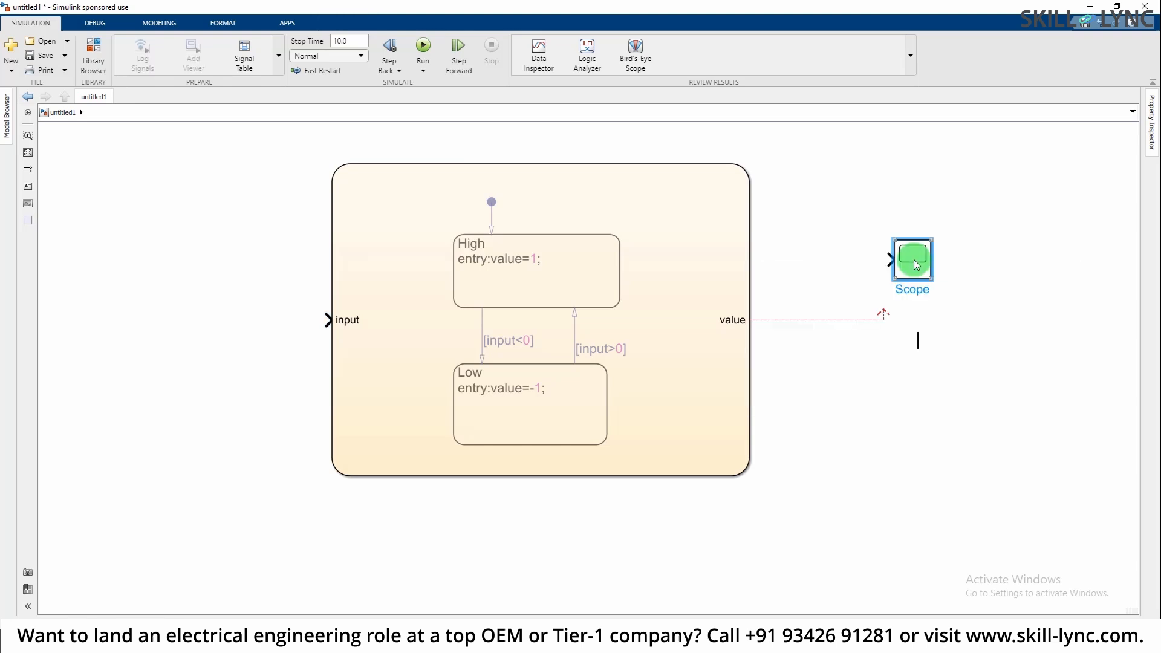
mouse_move(883, 314)
left_mouse_down()
mouse_move(886, 267)
mouse_move(912, 298)
mouse_move(891, 312)
left_mouse_up()
left_click(926, 267)
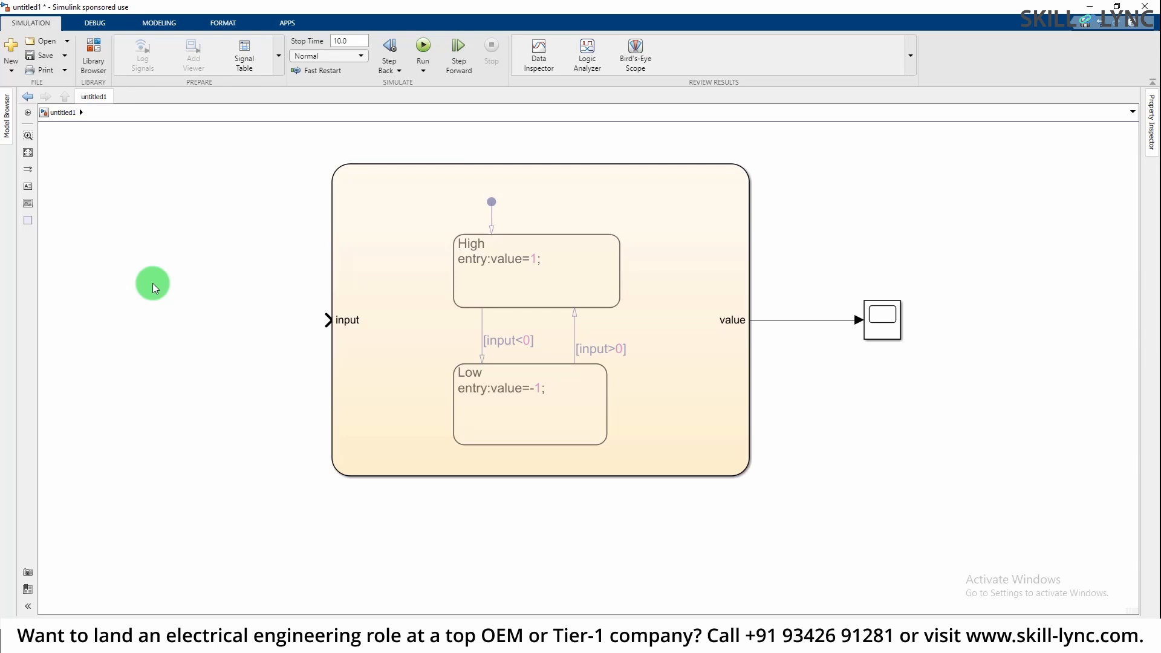
Add a Repeating Sequence block and wire its output to both the chart's input and a second input of the Scope.
double_click(143, 244)
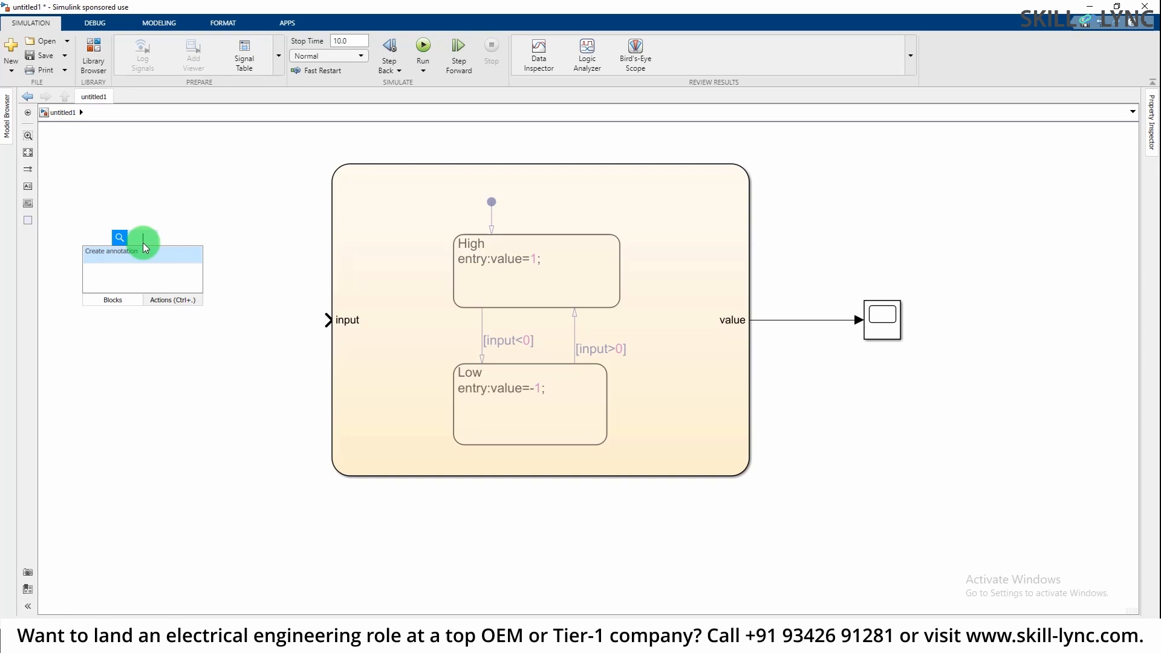
type("repea")
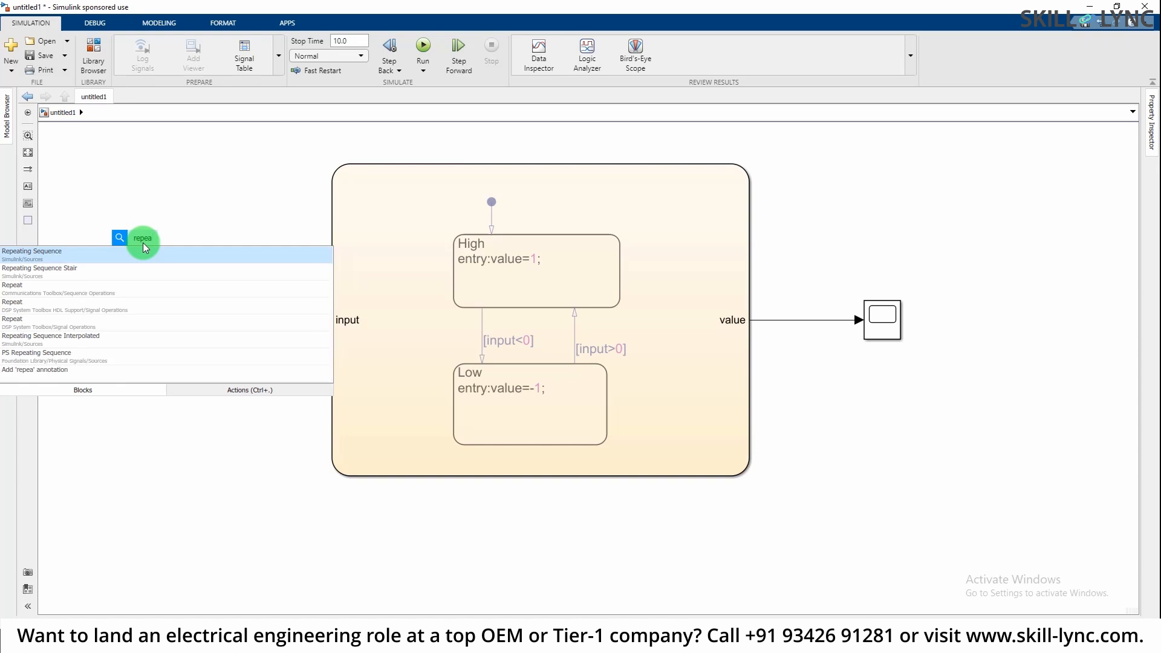
key("Return")
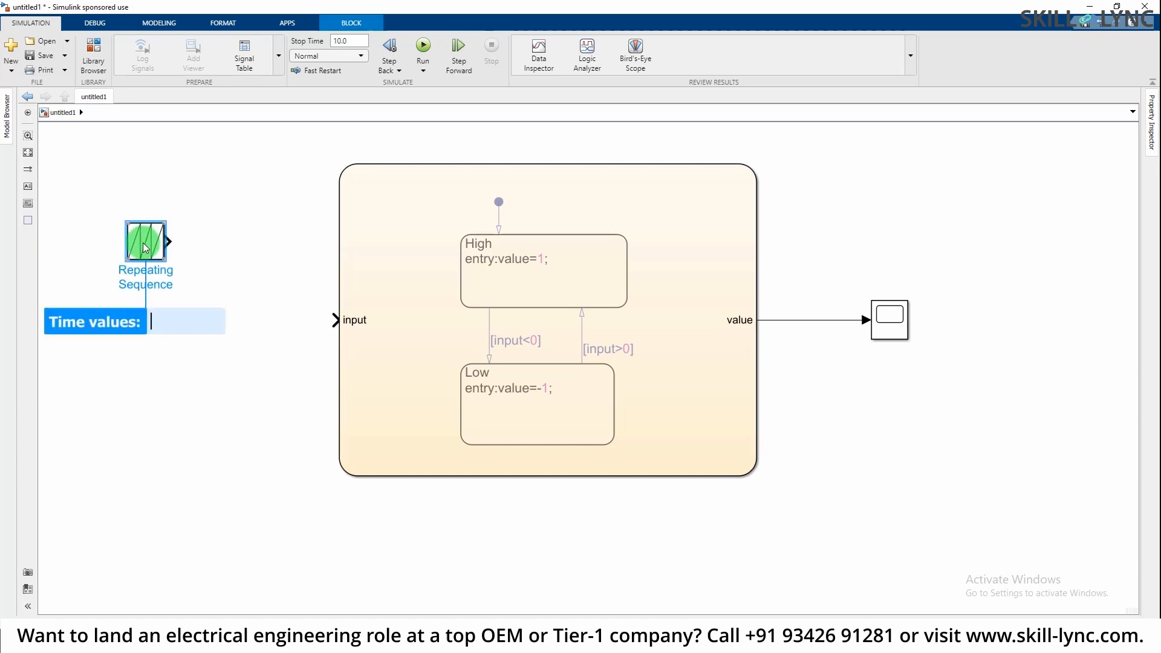
left_click_drag(146, 246, 898, 321)
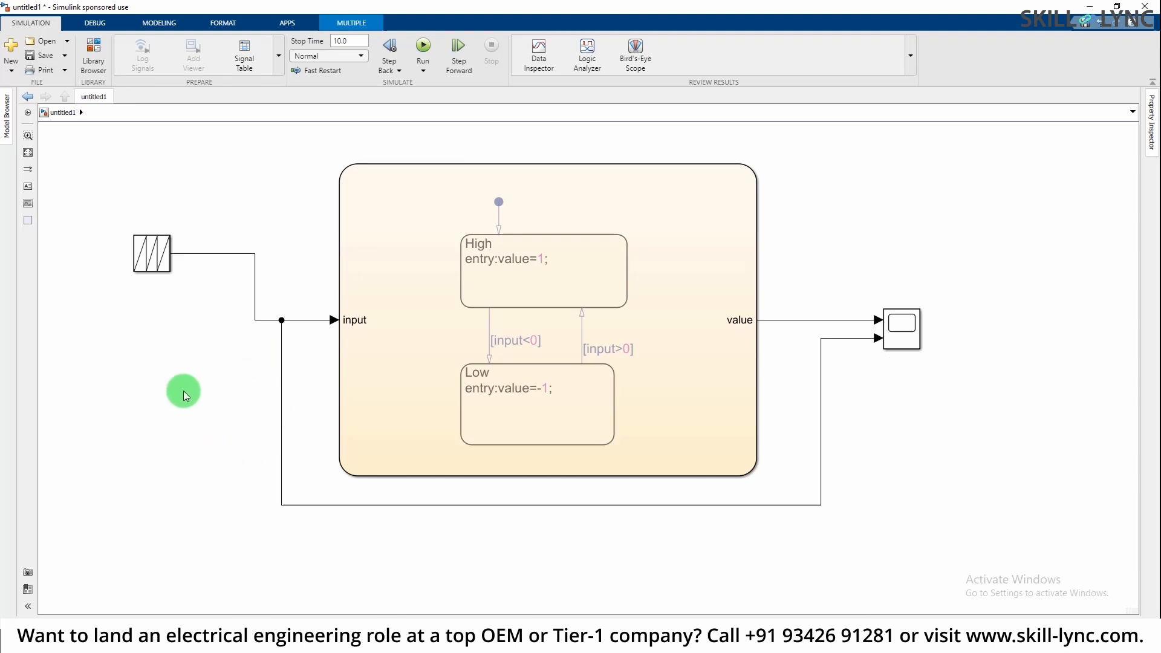
left_click(899, 328)
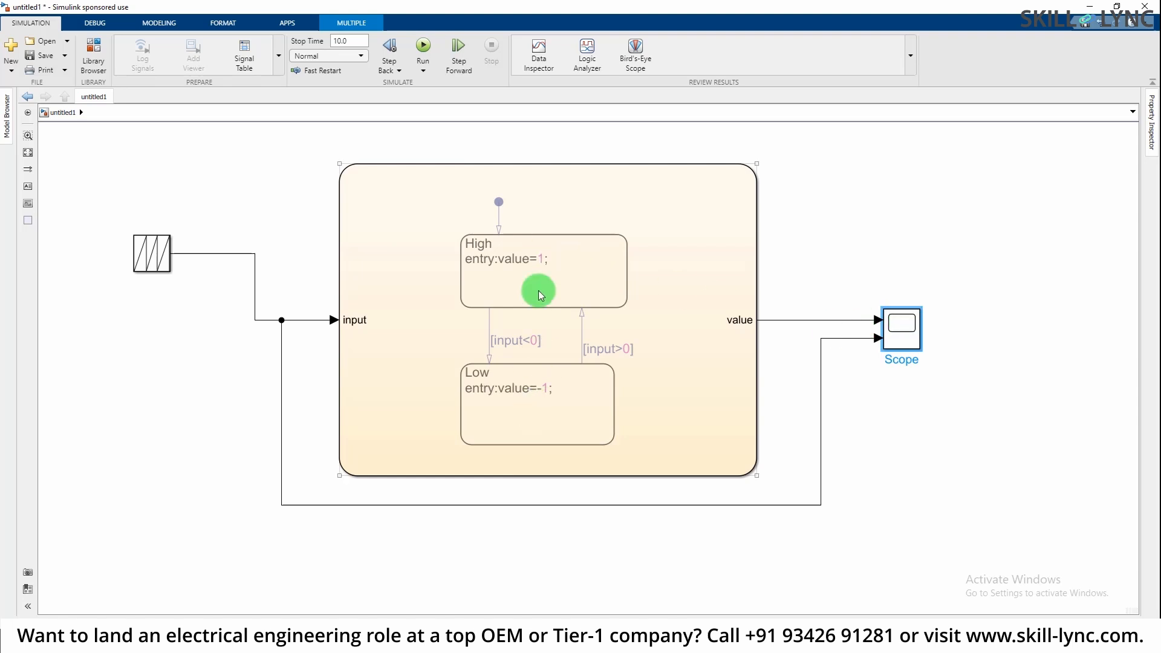
Set the output values of the Repeating Sequence block to [0 20 0 -20 0].
left_click(152, 249)
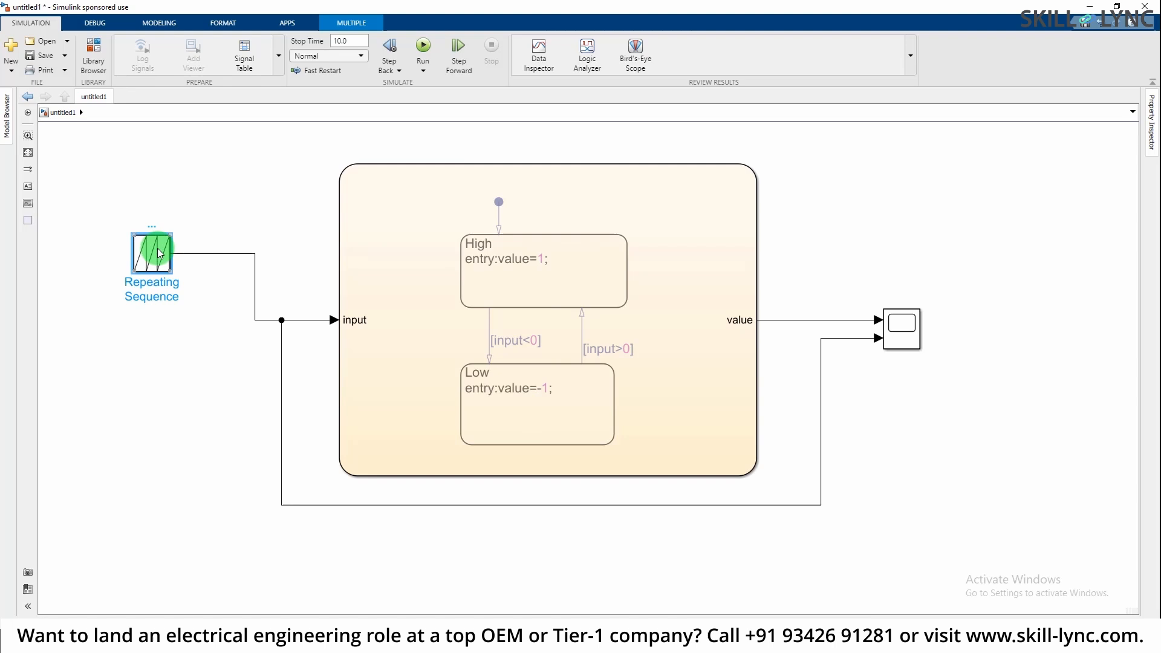
double_click(157, 248)
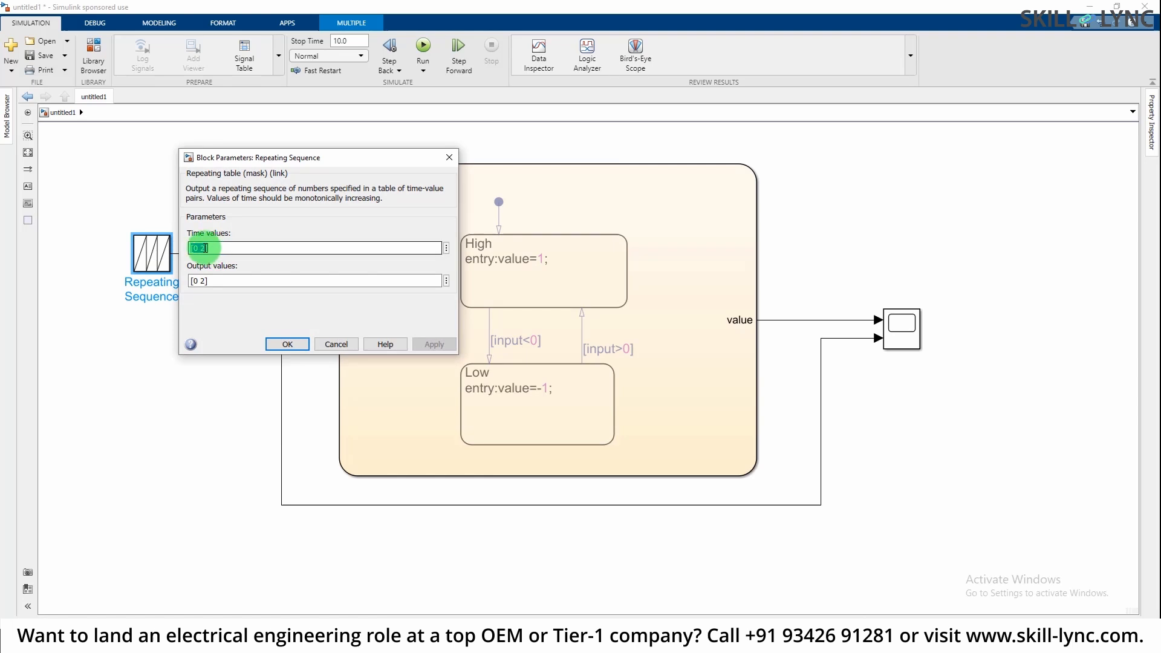
left_click(214, 287)
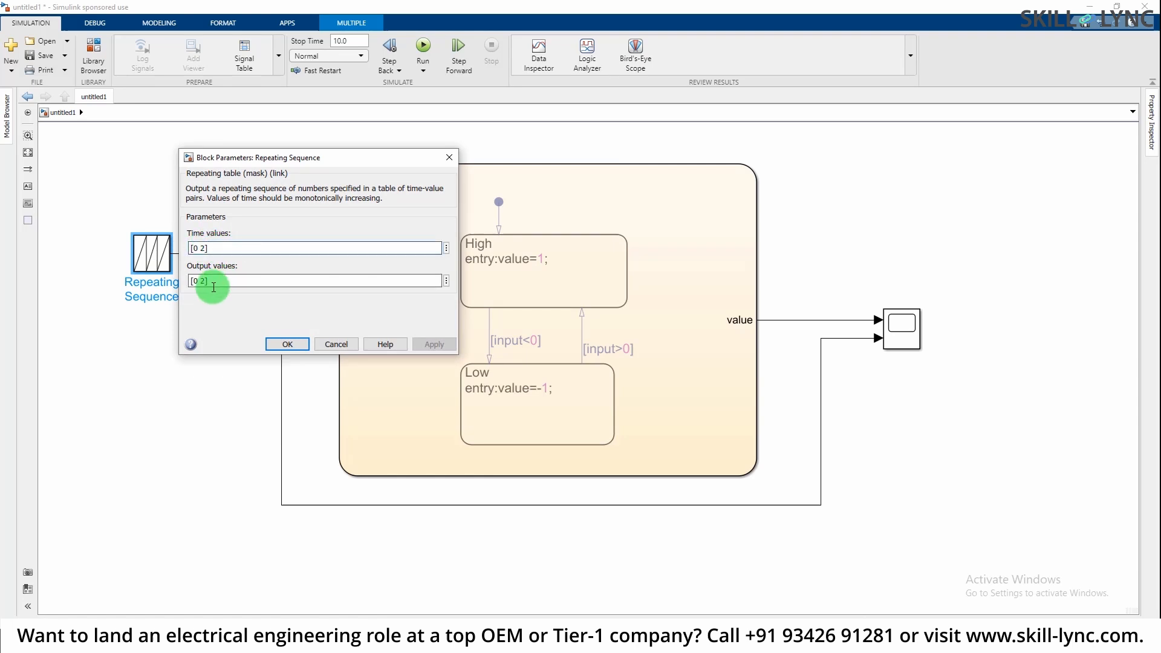
left_click(204, 280)
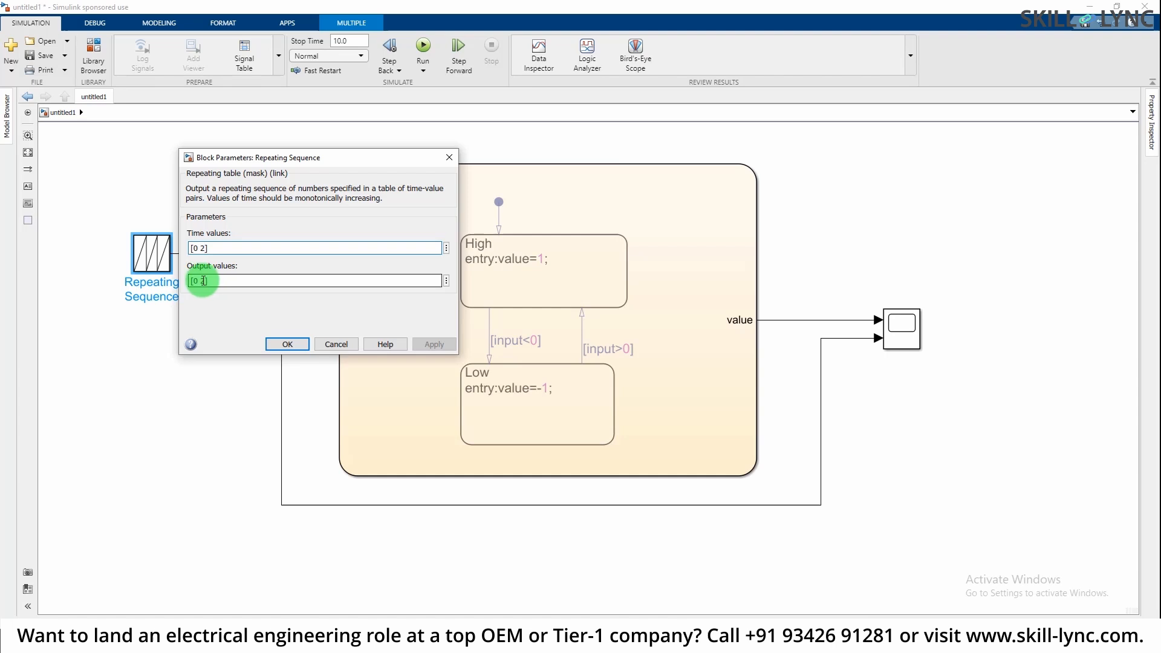
left_click(223, 284)
left_click(206, 280)
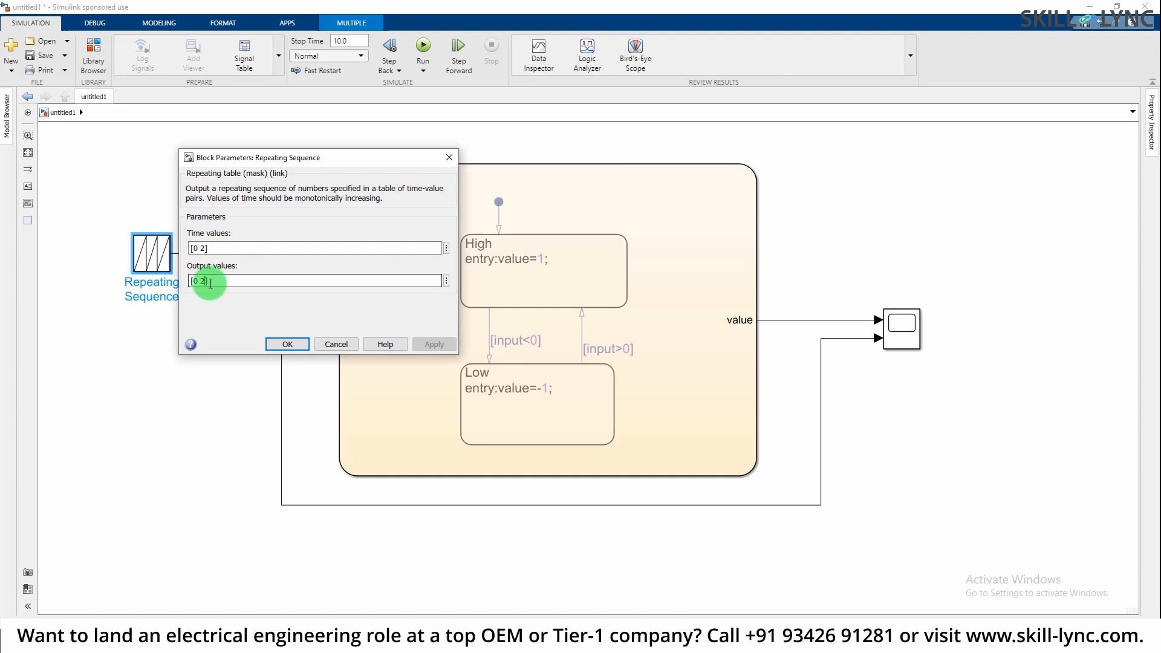
type("0")
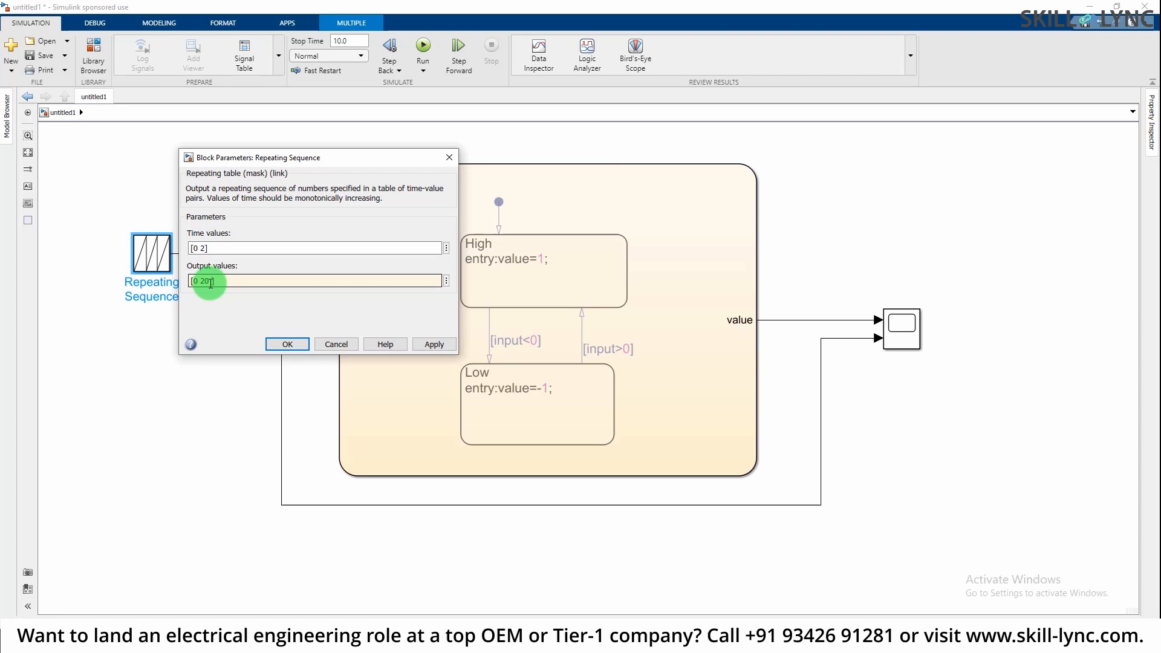
type("0 -20 0")
left_click(210, 281)
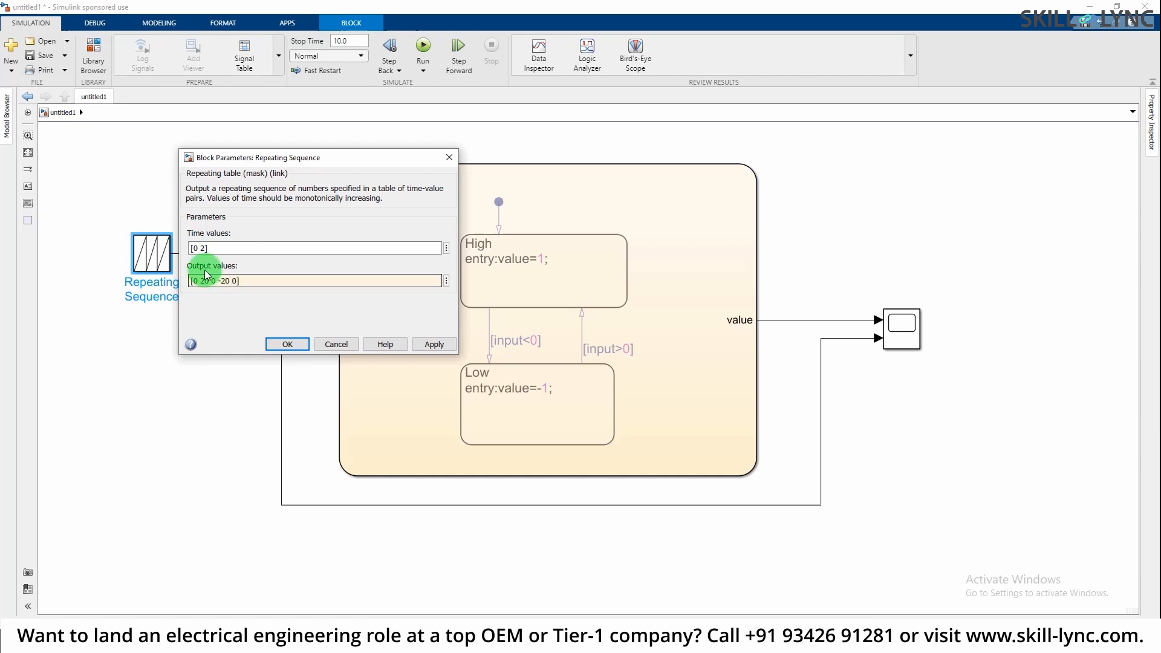
Set the Repeating Sequence block's time values to [0 2 4 6 8], accept the parameters and enlarge the block in the model.
left_click(206, 246)
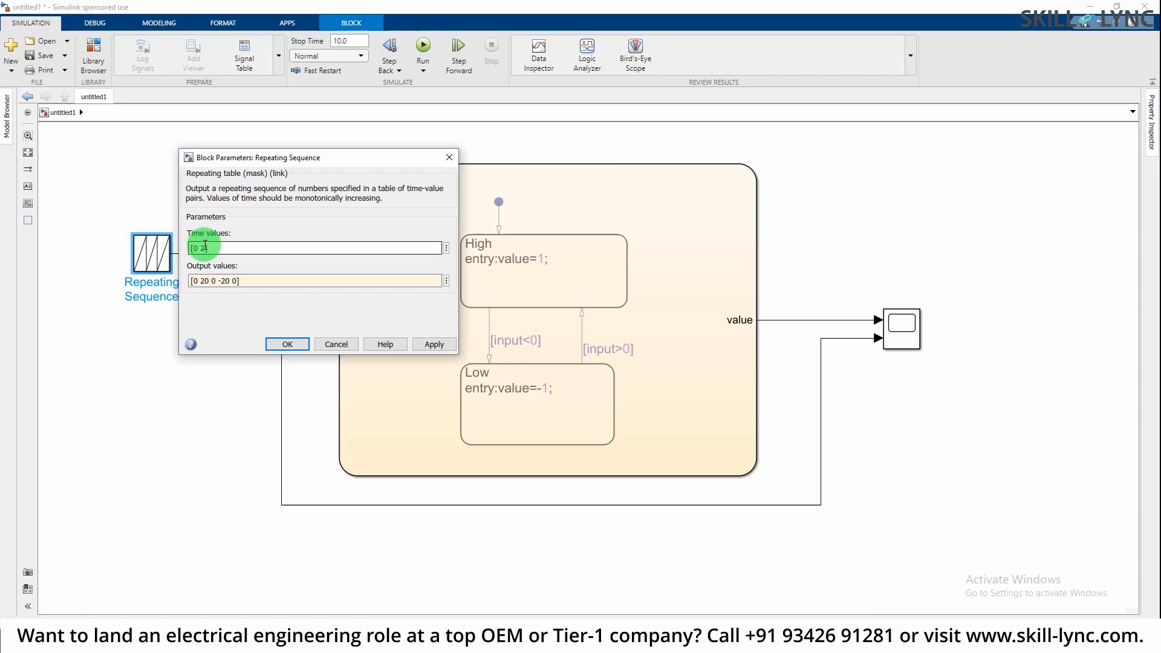
left_click(222, 249)
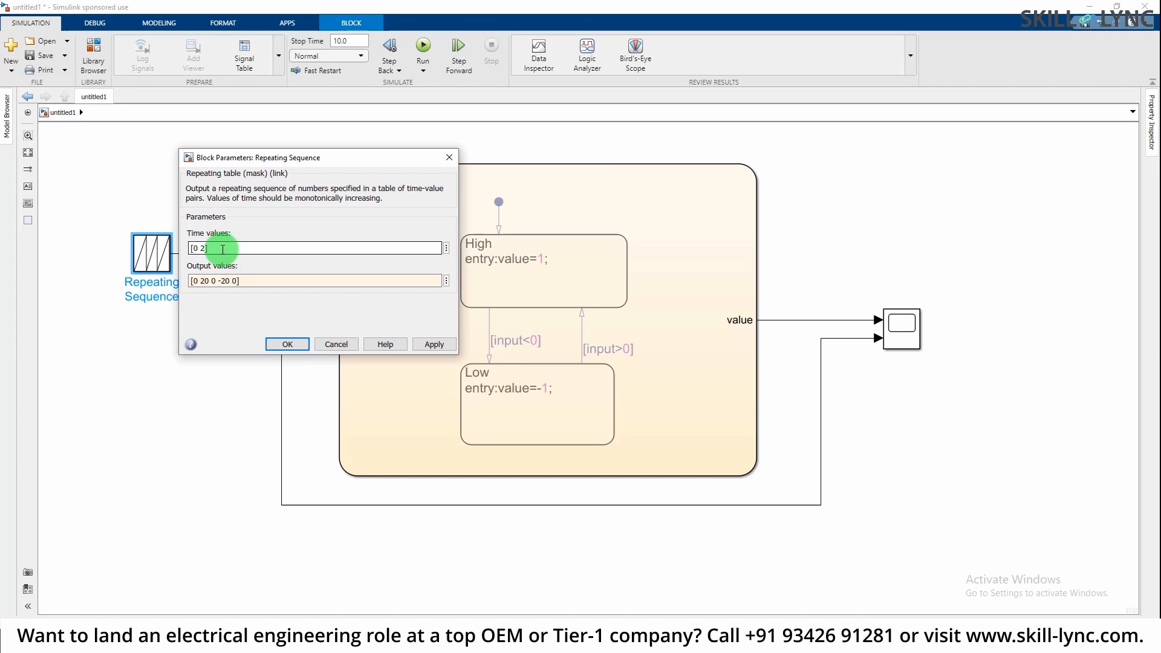
type("4 6")
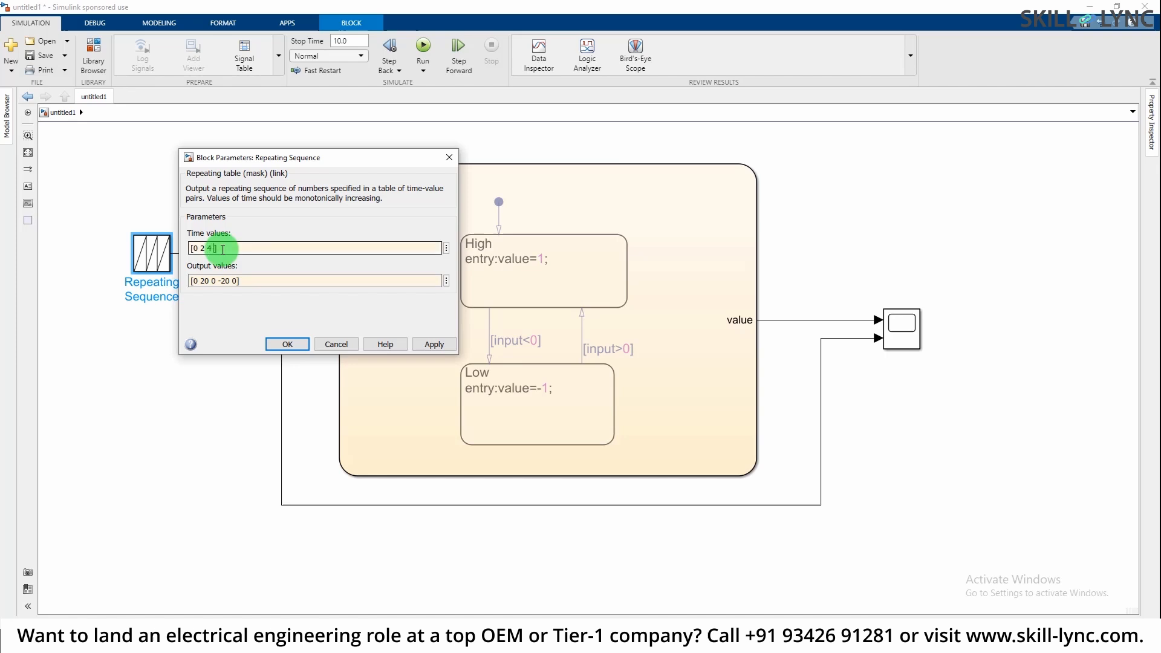
type(" 8")
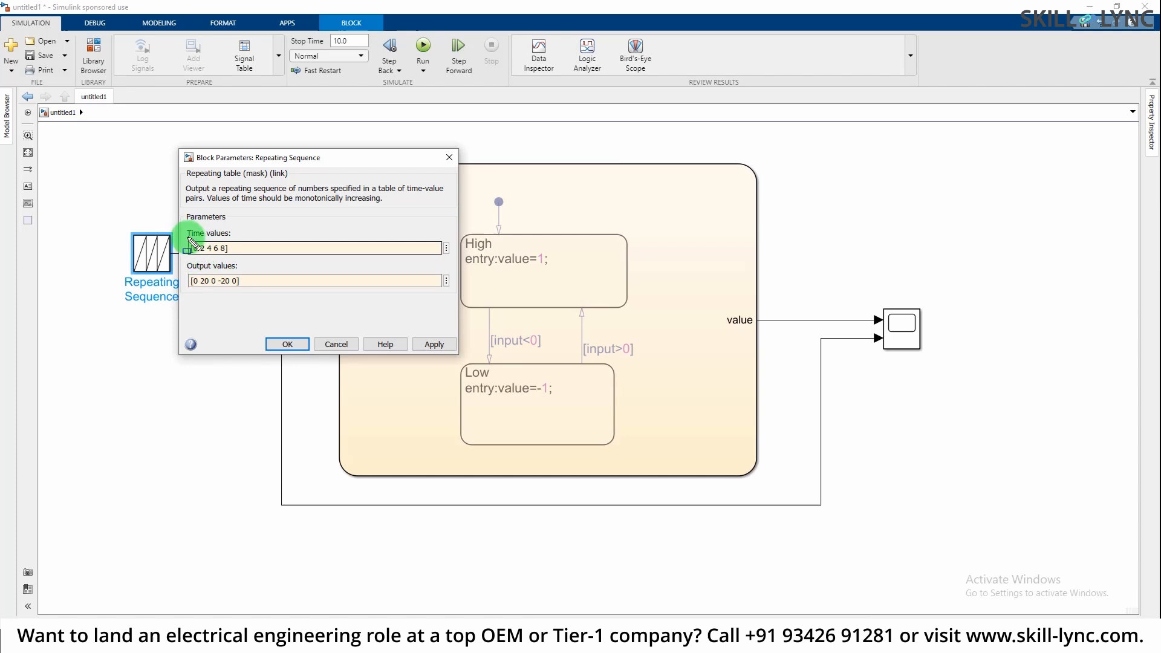
left_click_drag(185, 238, 199, 296)
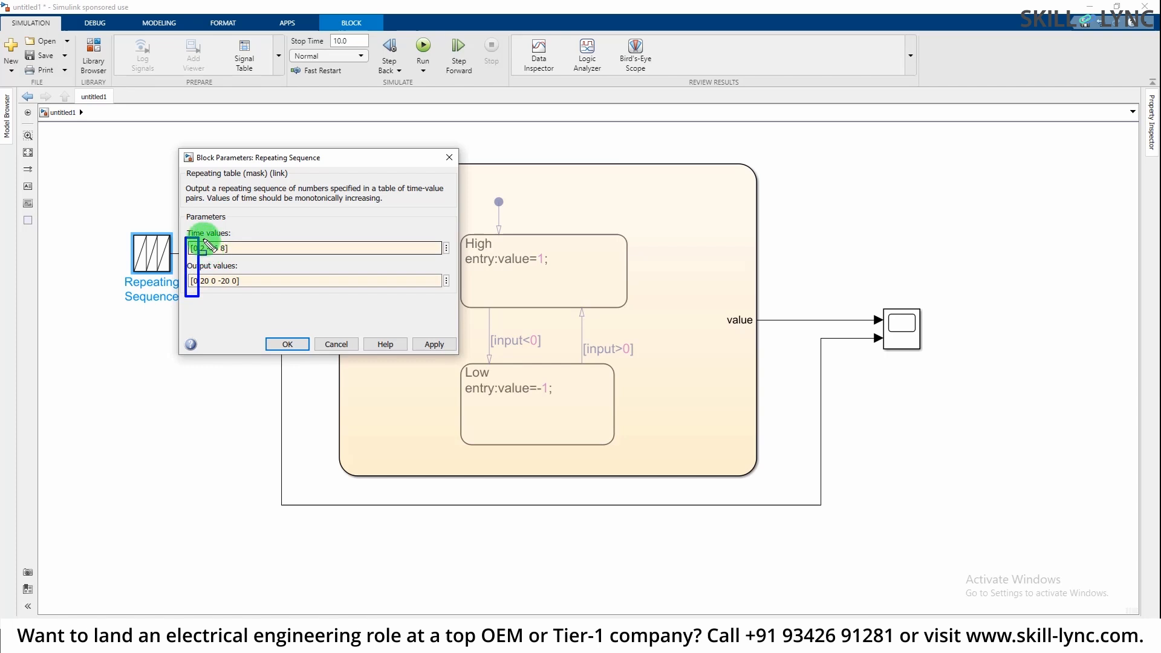
left_click_drag(202, 238, 218, 292)
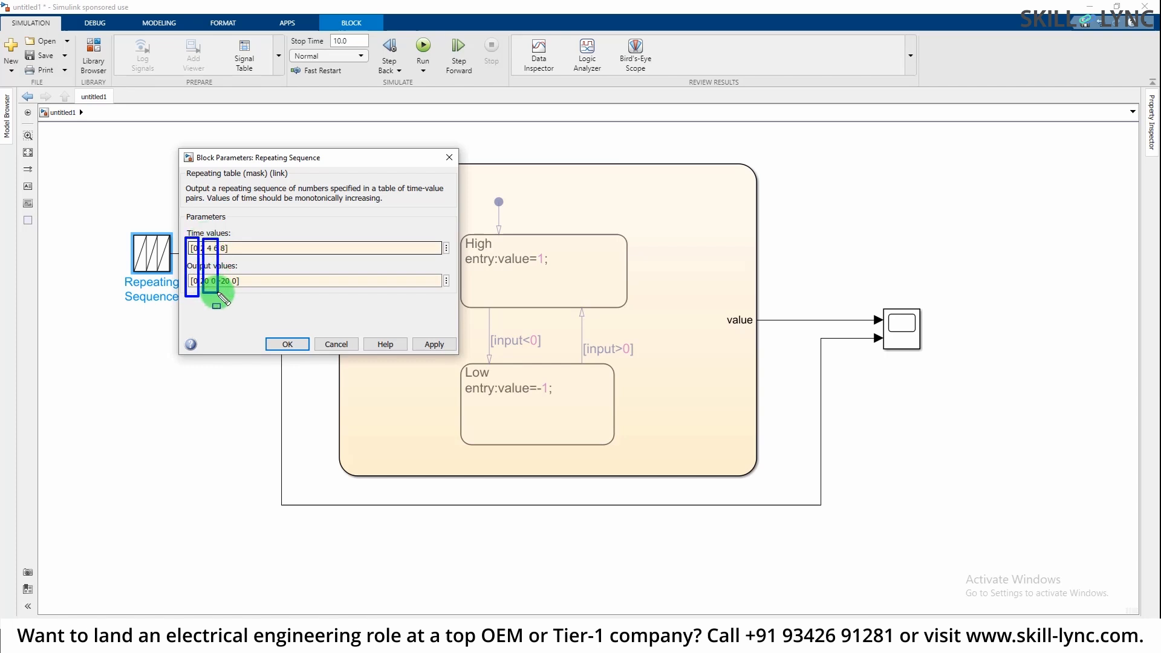
key("Escape")
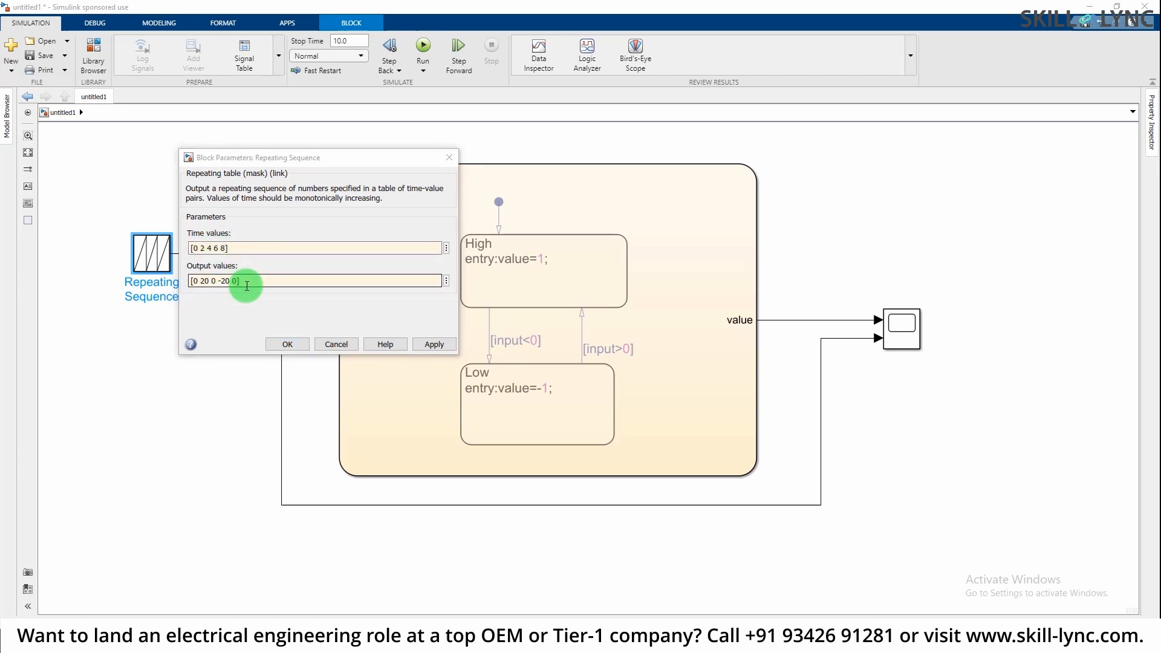
left_click(295, 344)
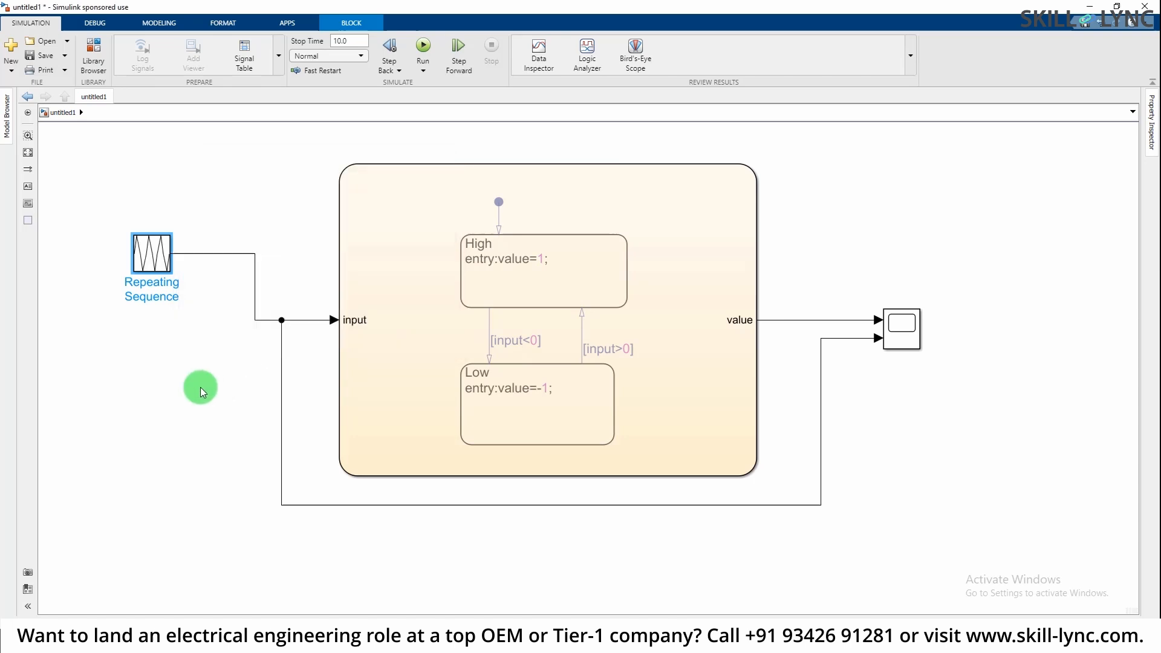
left_click_drag(133, 272, 95, 303)
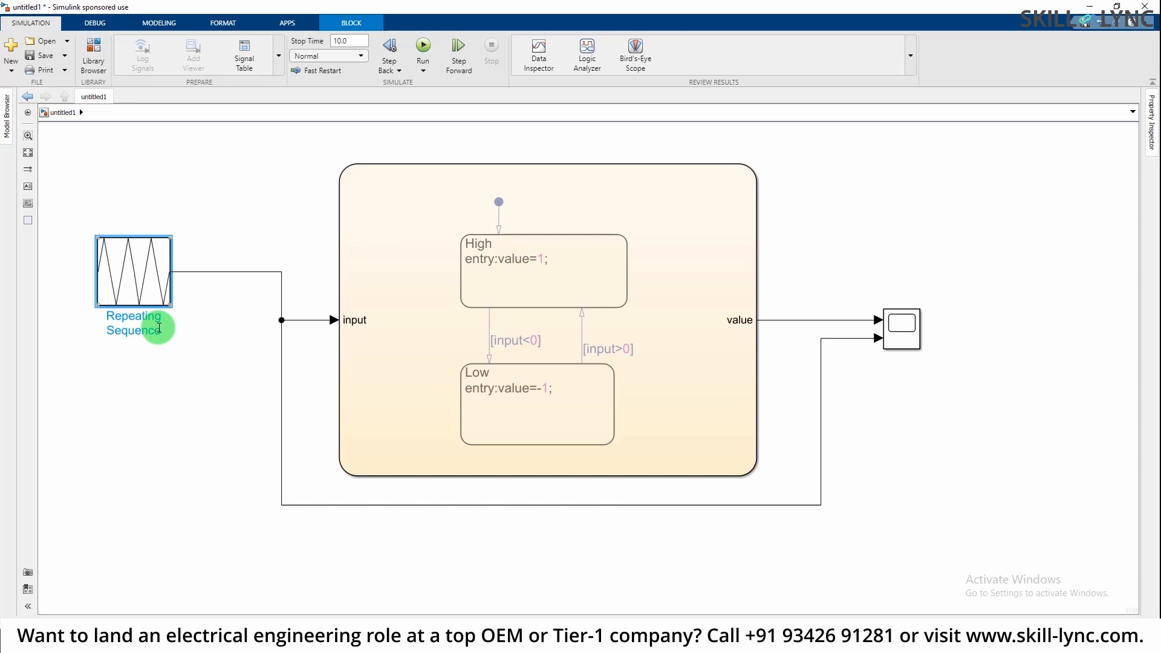
left_click(208, 408)
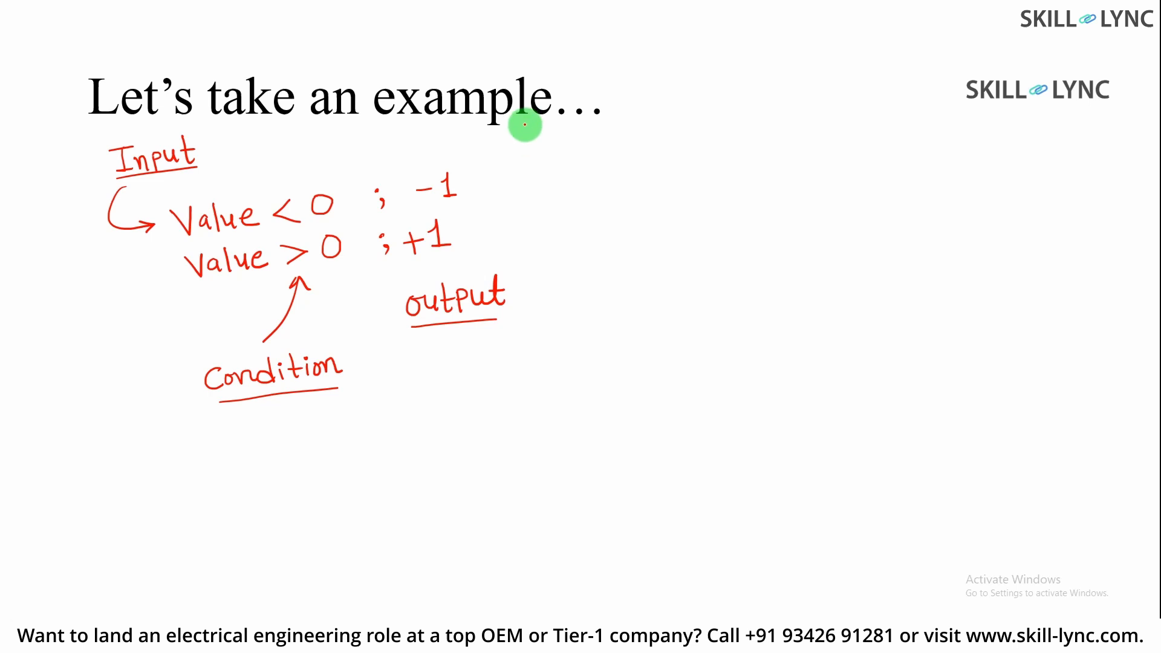
left_click_drag(550, 152, 538, 392)
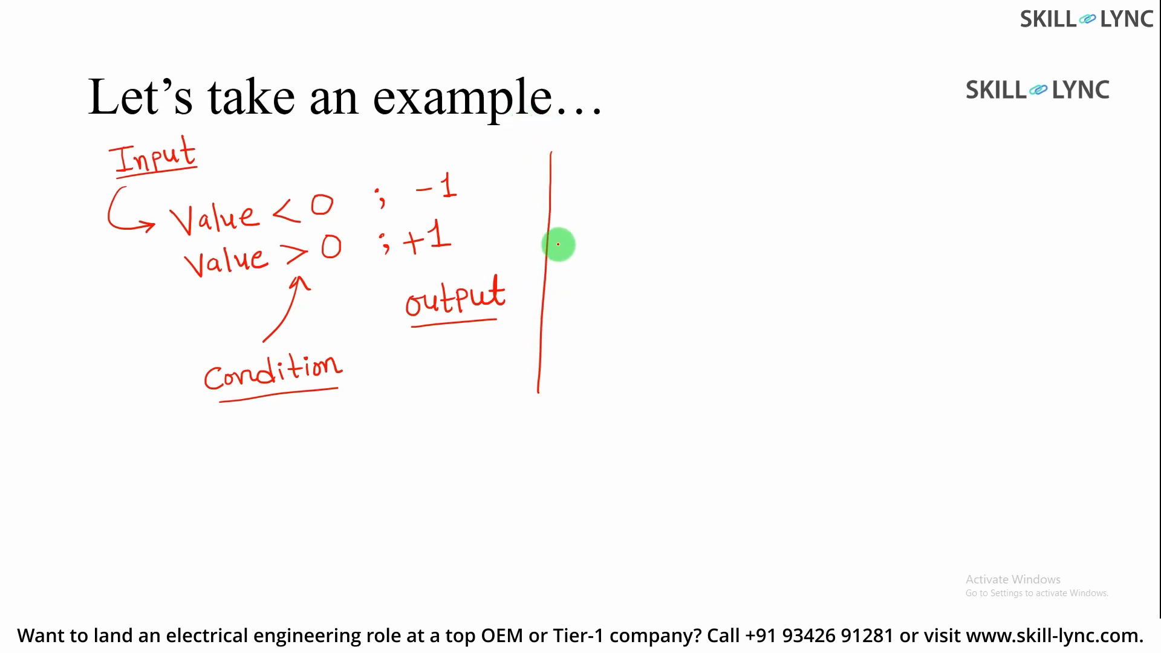
left_click_drag(544, 269, 874, 280)
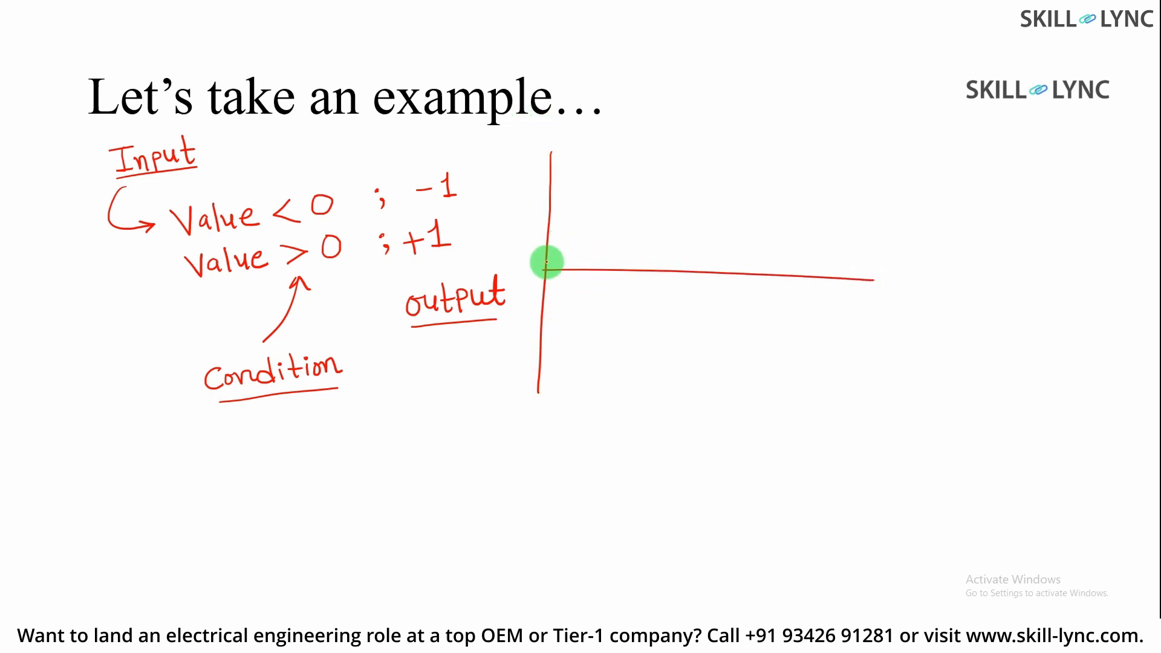
mouse_move(544, 270)
left_mouse_down()
mouse_move(635, 145)
mouse_move(707, 386)
mouse_move(731, 389)
mouse_move(825, 267)
left_mouse_up()
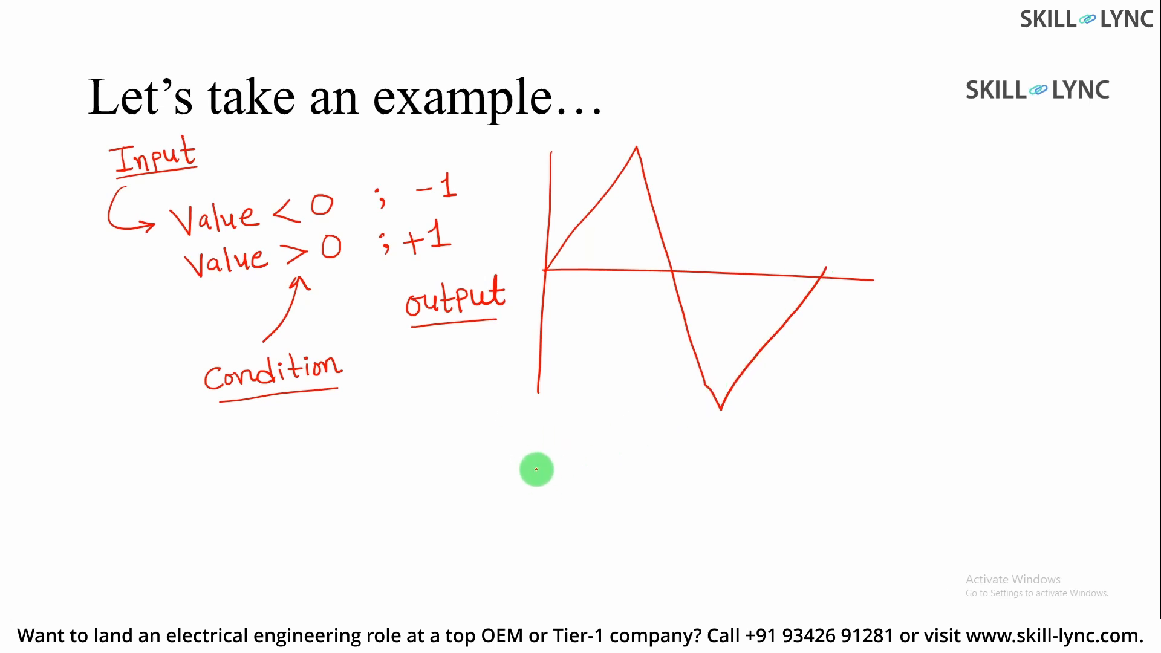
left_click_drag(537, 448, 544, 613)
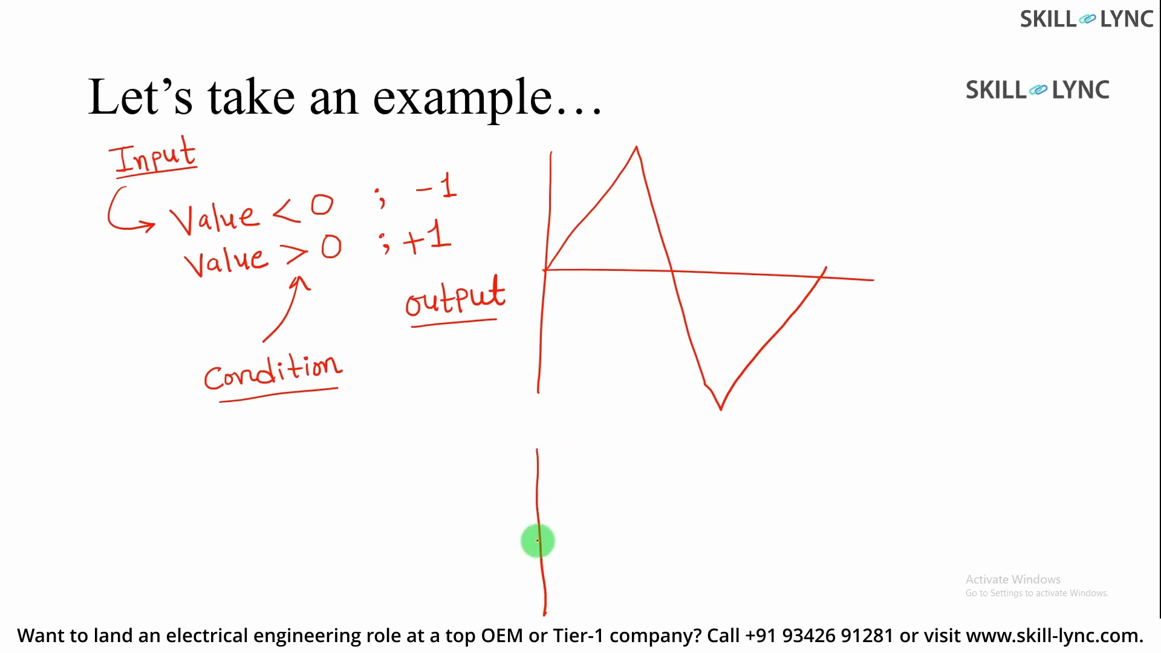
left_click_drag(537, 540, 830, 549)
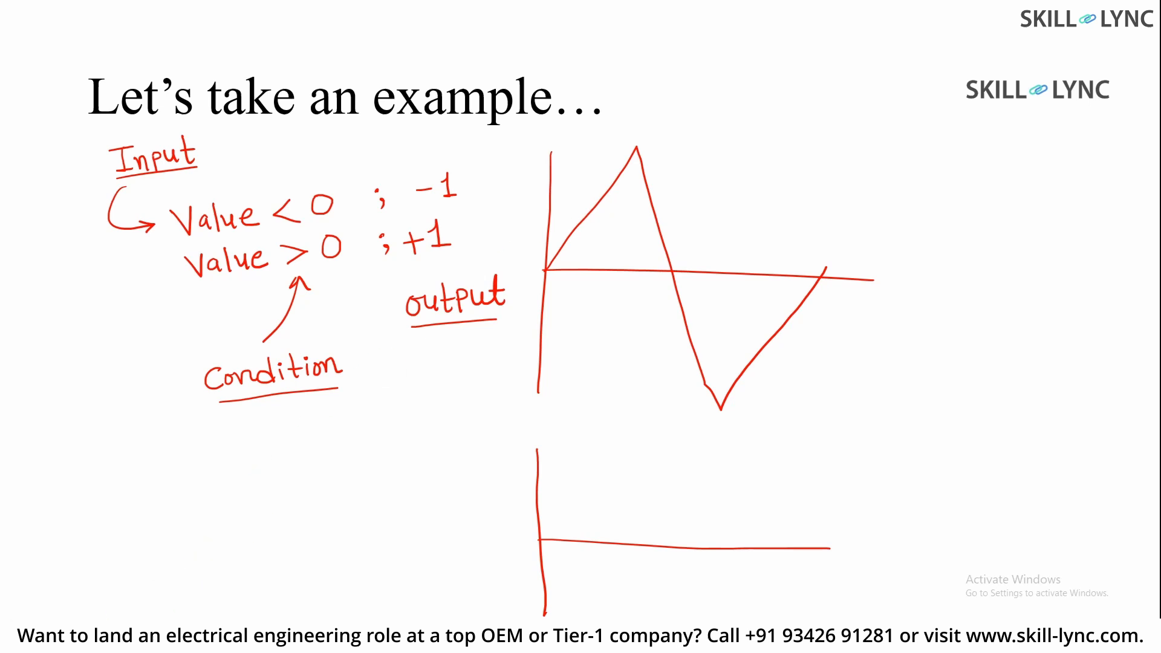
left_click(64, 631)
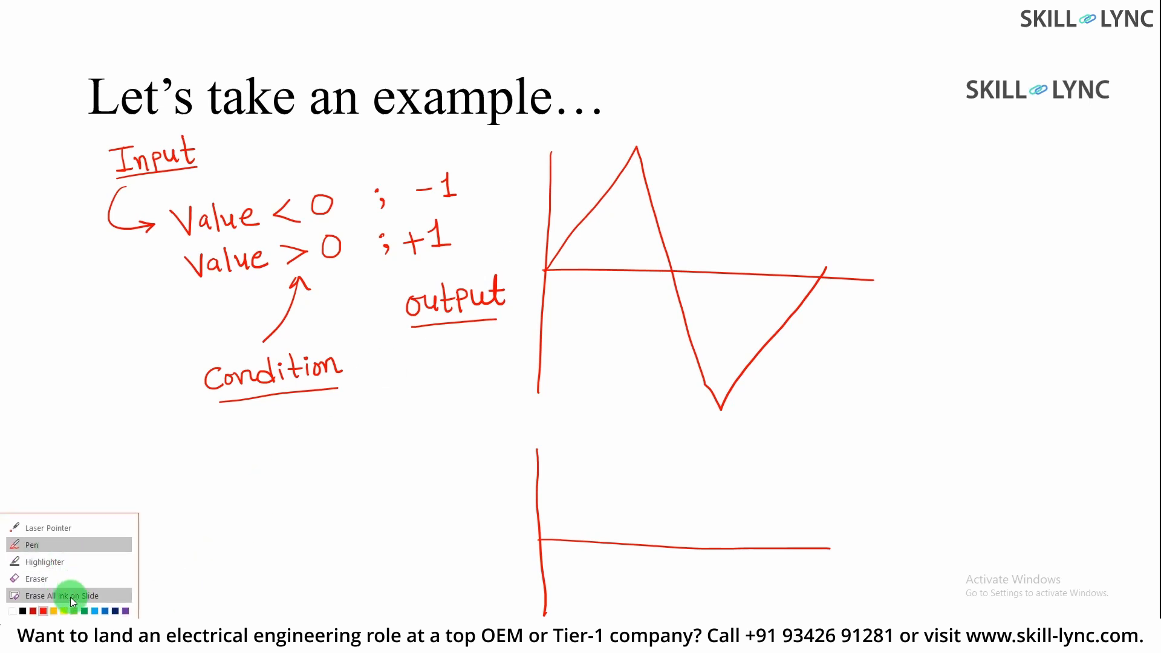
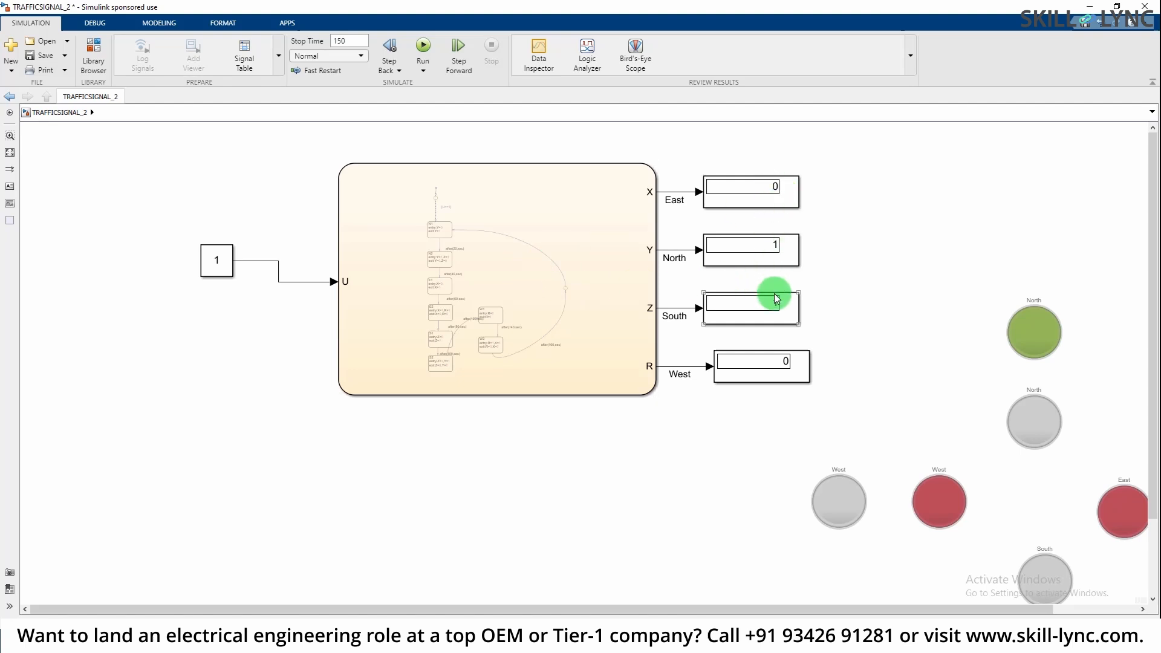
Inspect the signal connection and state colours of the green North lamp, and close its parameters without changes.
left_click_drag(841, 607, 926, 607)
left_click(946, 332)
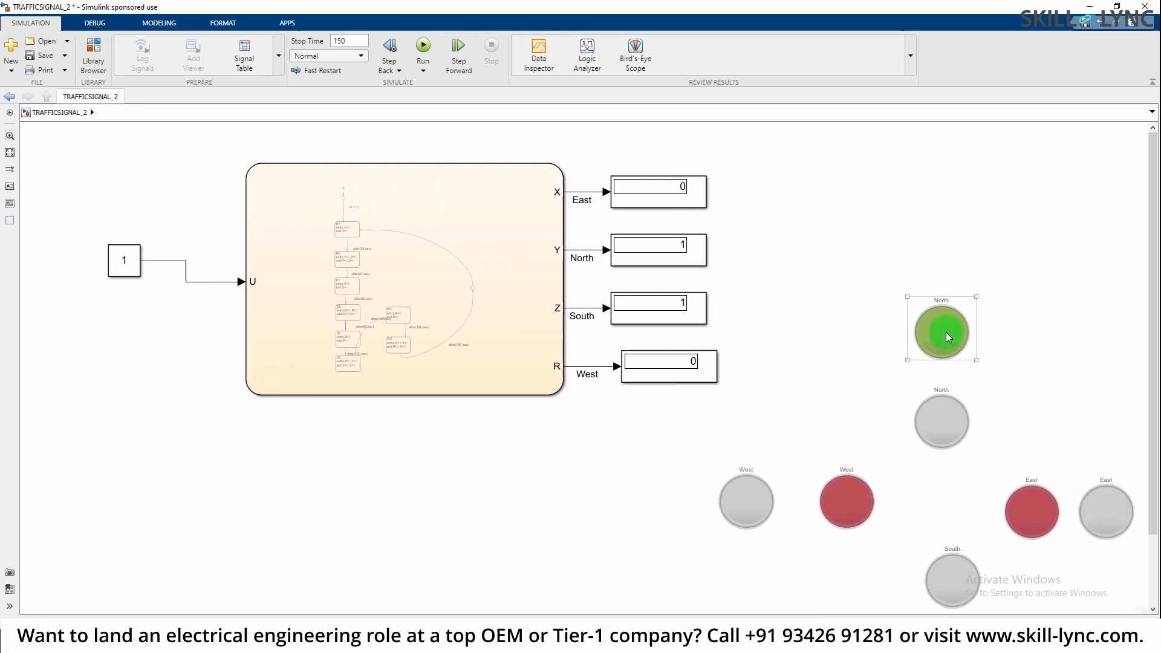
double_click(946, 331)
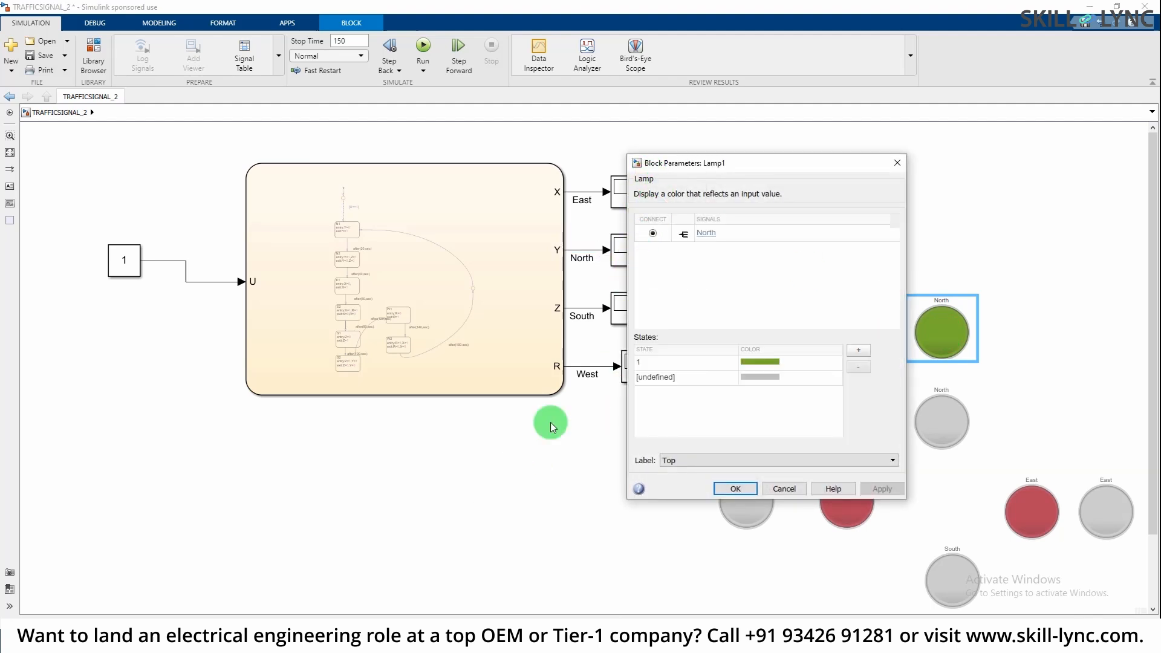
left_click(899, 166)
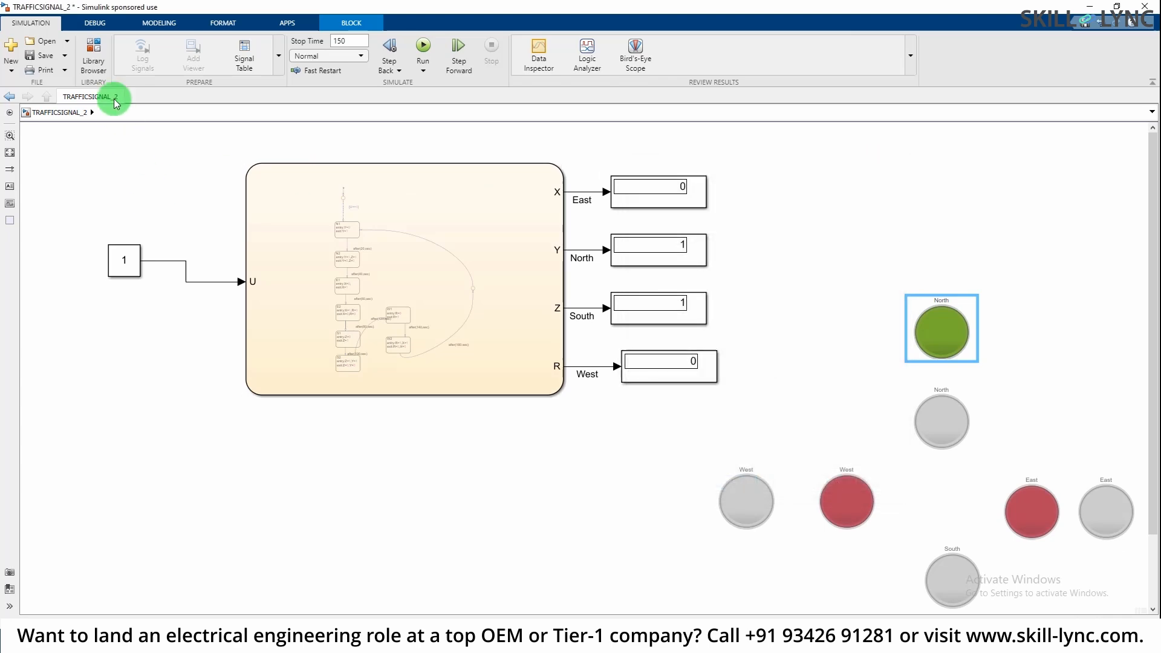
Open the Simulink Library Browser and show the blocks of the Dashboard library.
left_click(91, 62)
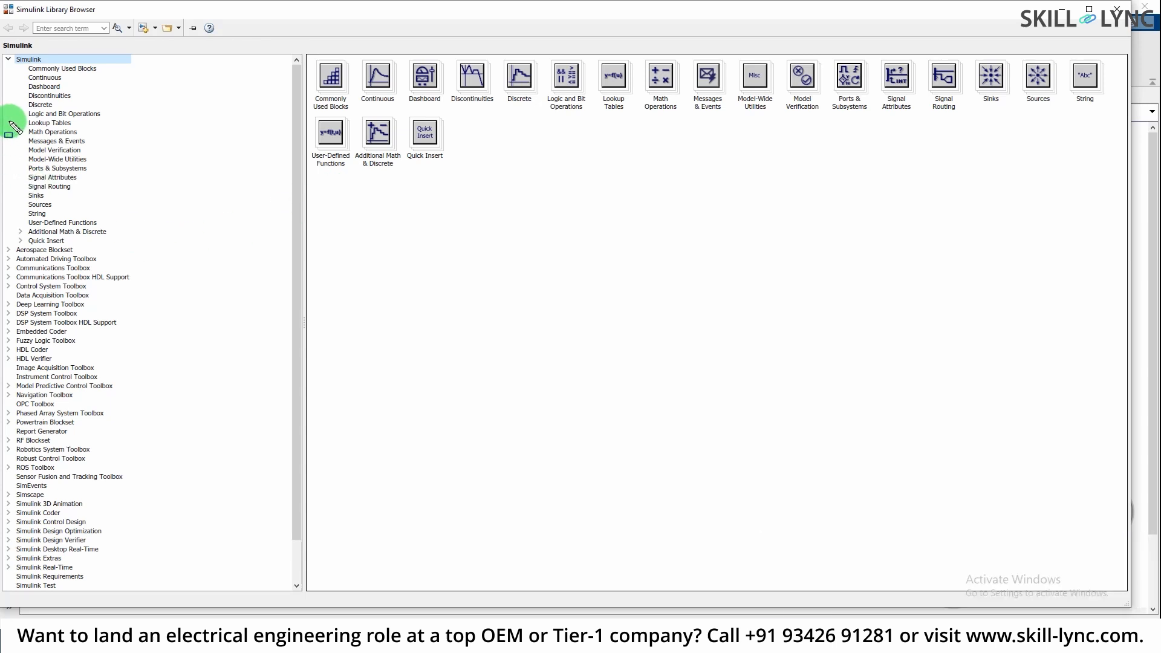
left_click_drag(18, 86, 163, 247)
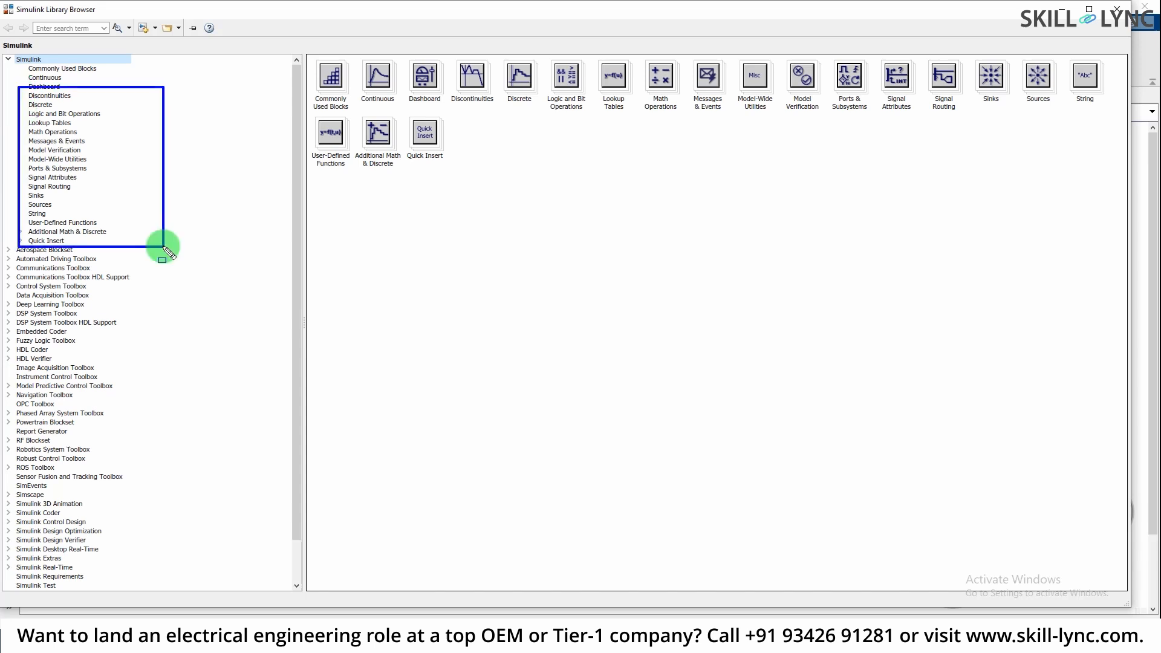
key("Escape")
key("ctrl+shift+d")
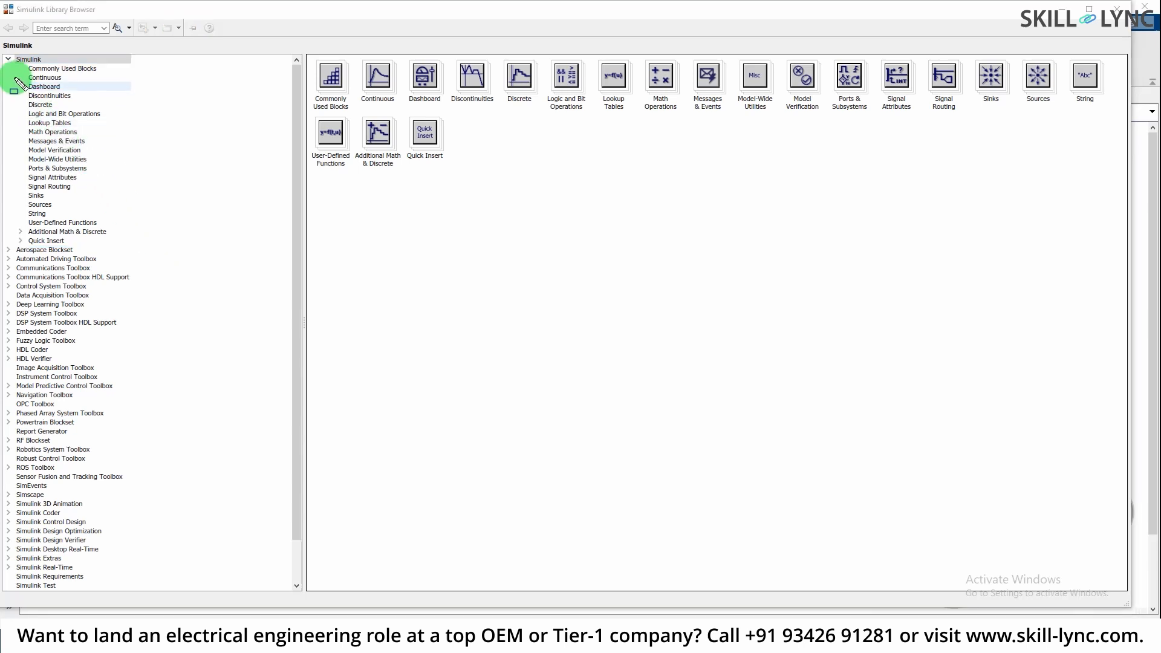
mouse_move(13, 78)
left_mouse_down()
mouse_move(49, 98)
mouse_move(91, 94)
left_mouse_up()
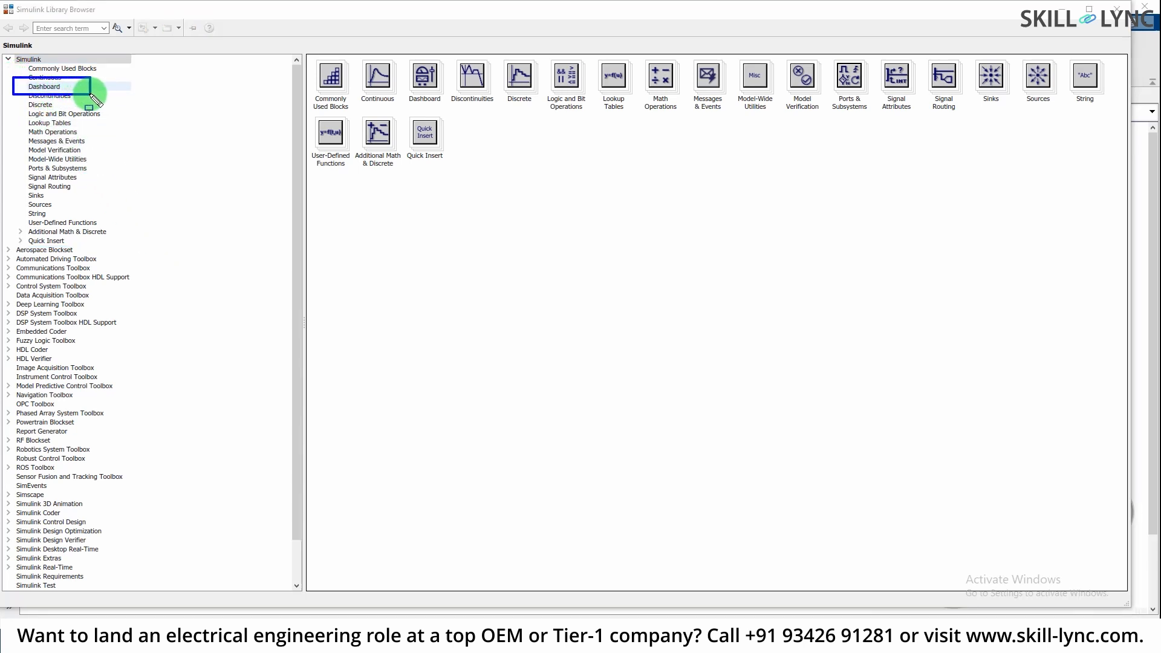
key("Escape")
left_click(49, 86)
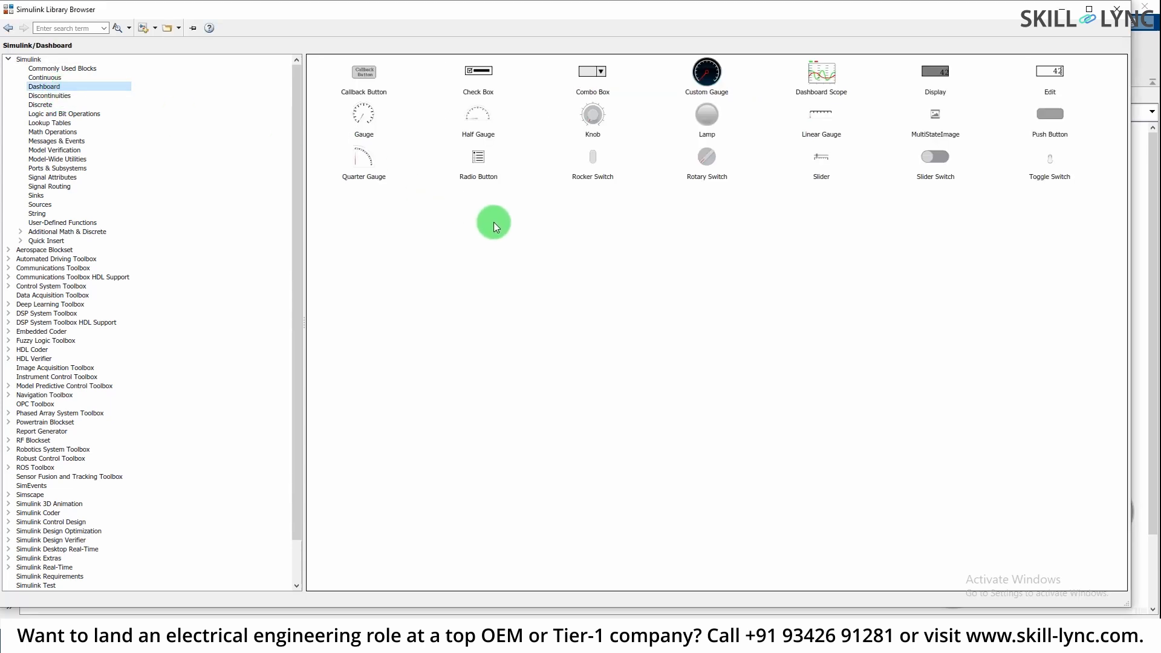
Review the Lamp, Slider Switch, Gauge, Dashboard Scope and Display blocks in the Dashboard library and minimize the Library Browser.
left_click_drag(478, 115, 826, 187)
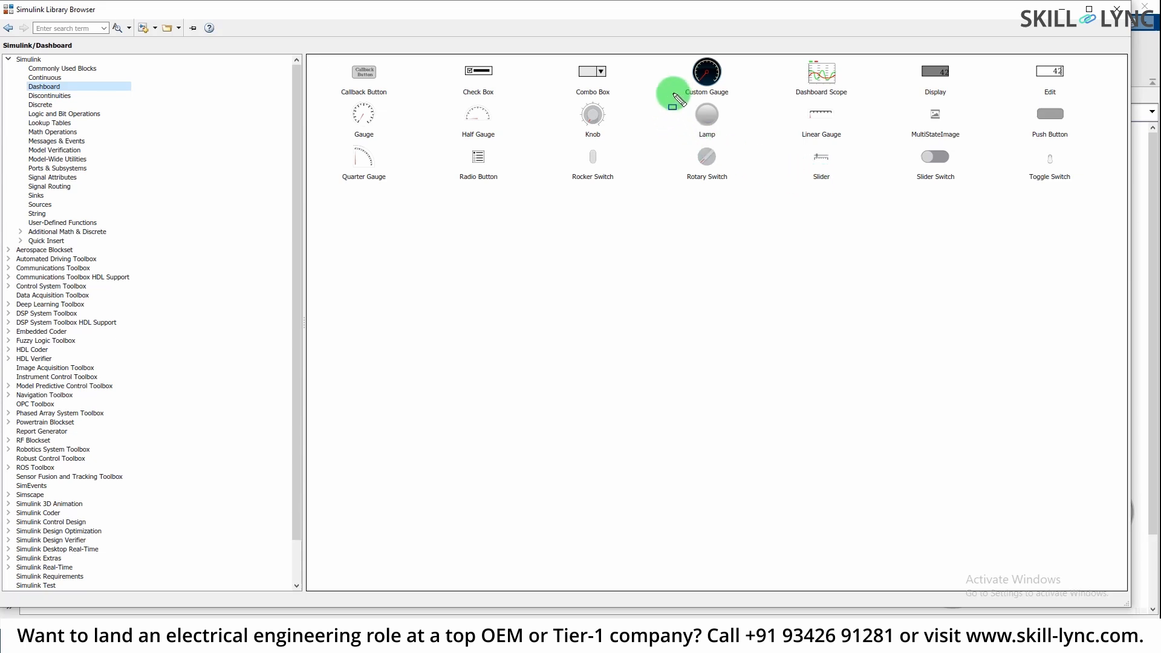
left_click_drag(672, 92, 762, 137)
mouse_move(971, 198)
left_mouse_down()
mouse_move(897, 132)
mouse_move(897, 144)
left_mouse_up()
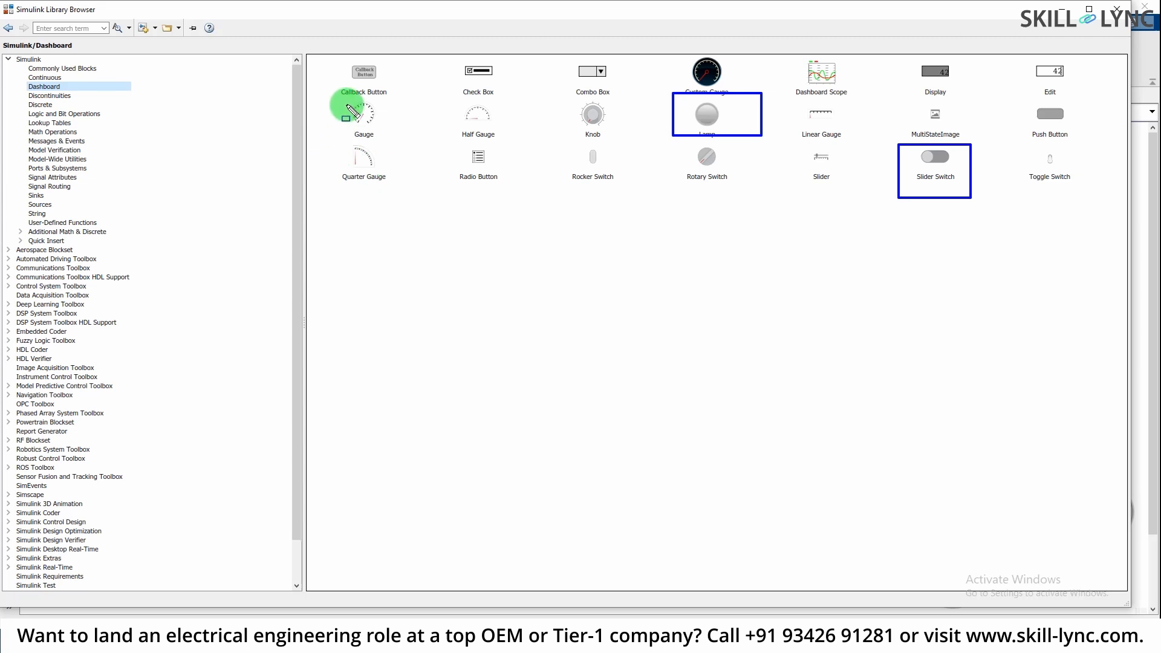
left_click_drag(342, 102, 394, 129)
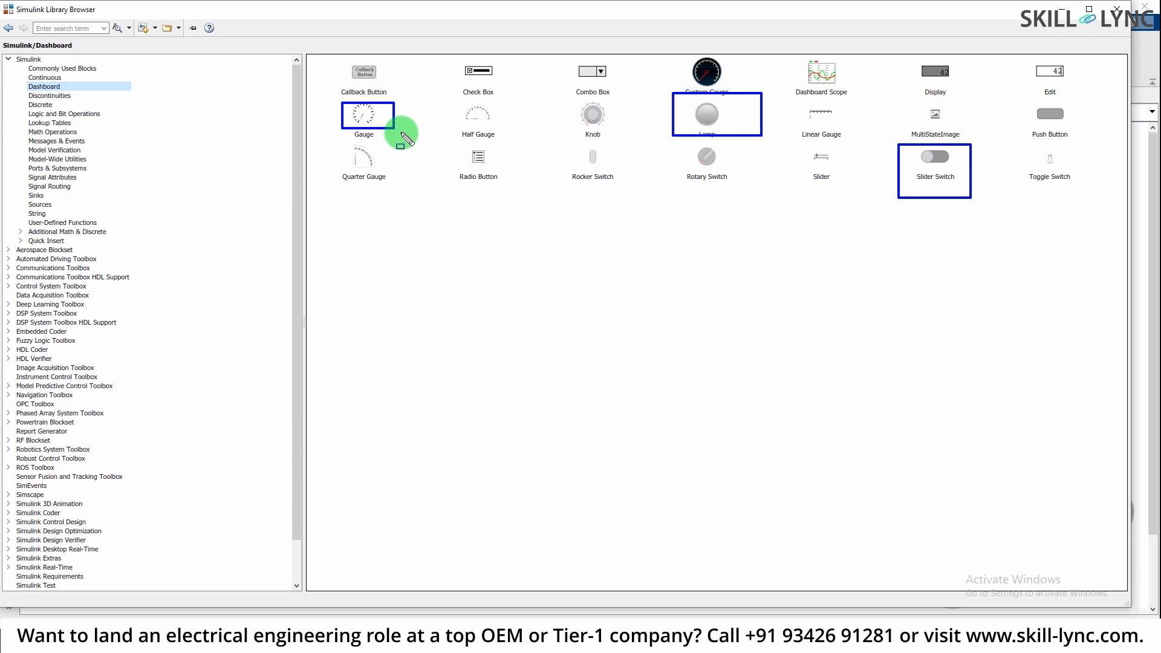
left_click_drag(787, 56, 860, 104)
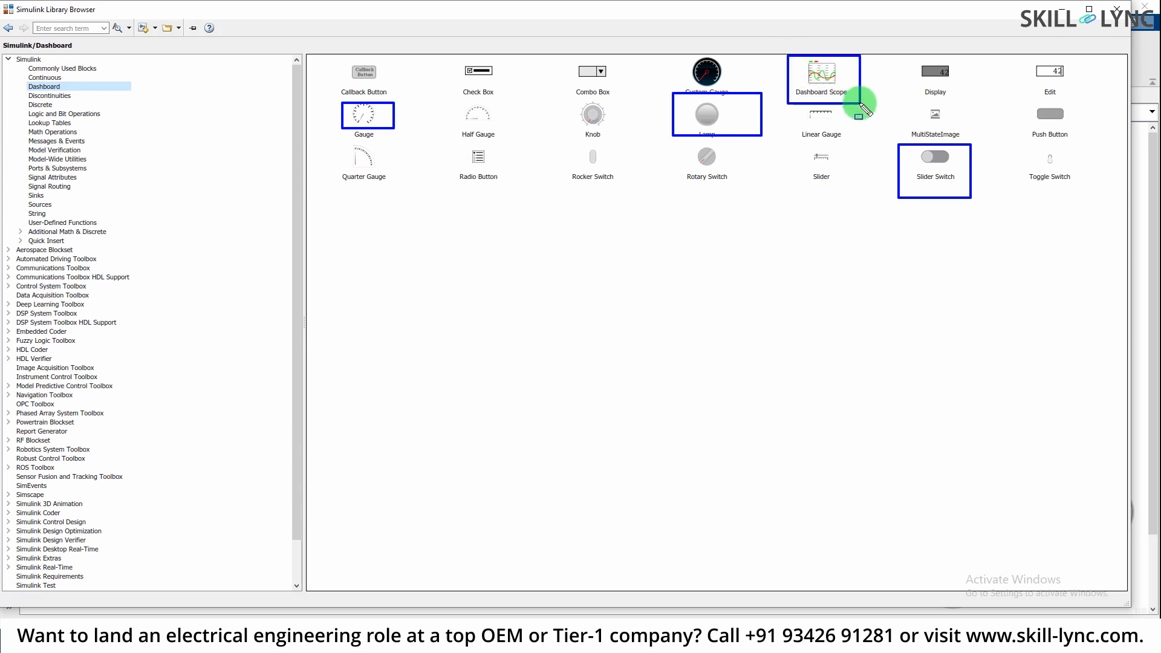
left_click_drag(911, 61, 977, 99)
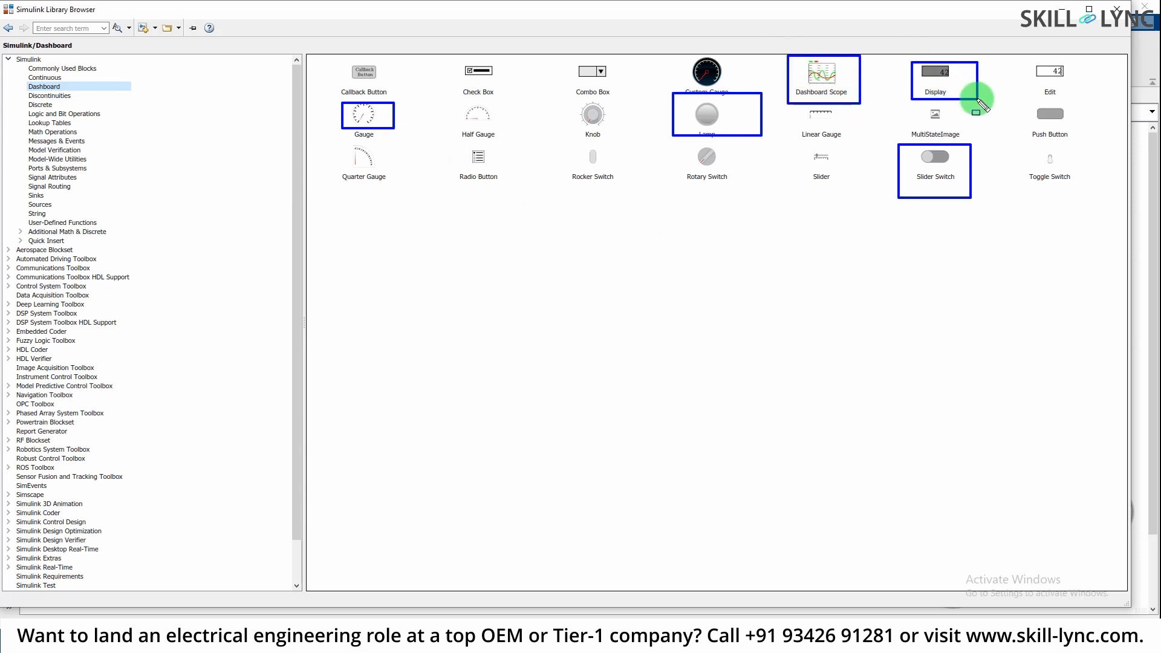
left_click(1057, 23)
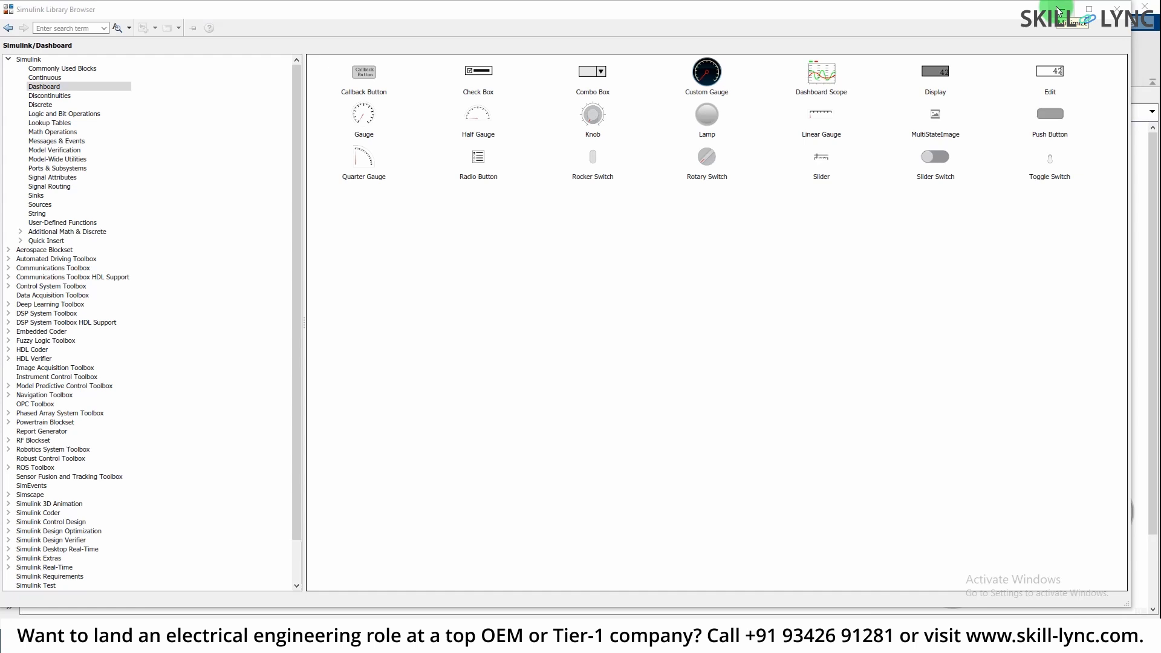
left_click(1057, 10)
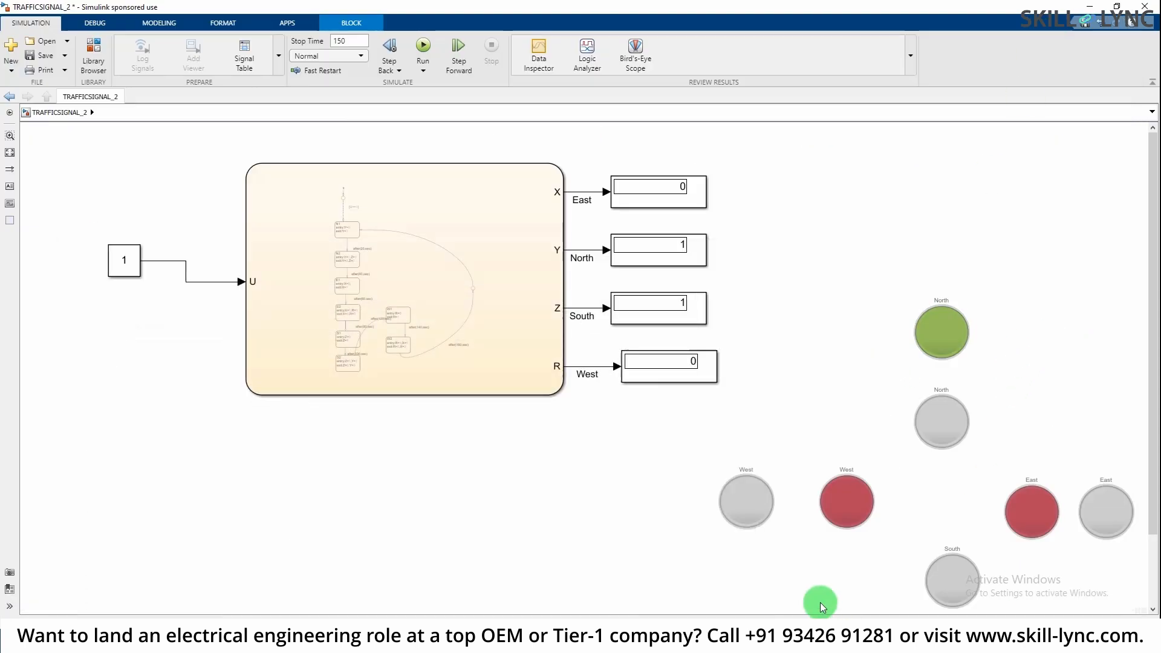
Check which signal and state colours the green North lamp uses and accept its block parameters.
left_click(941, 331)
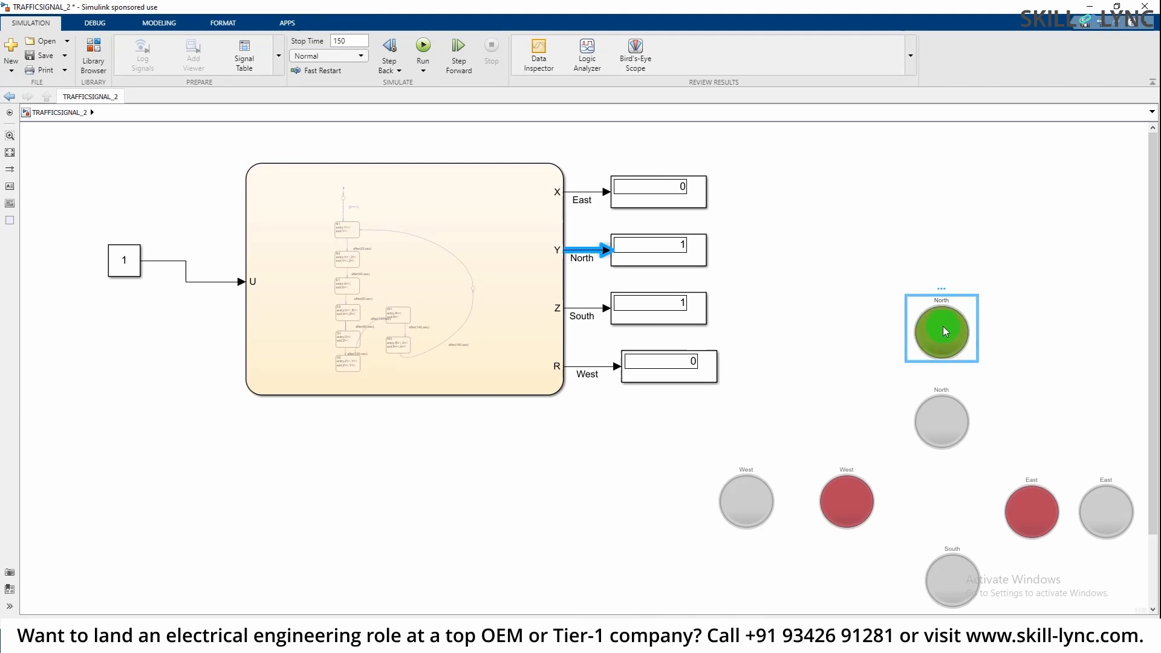
double_click(945, 331)
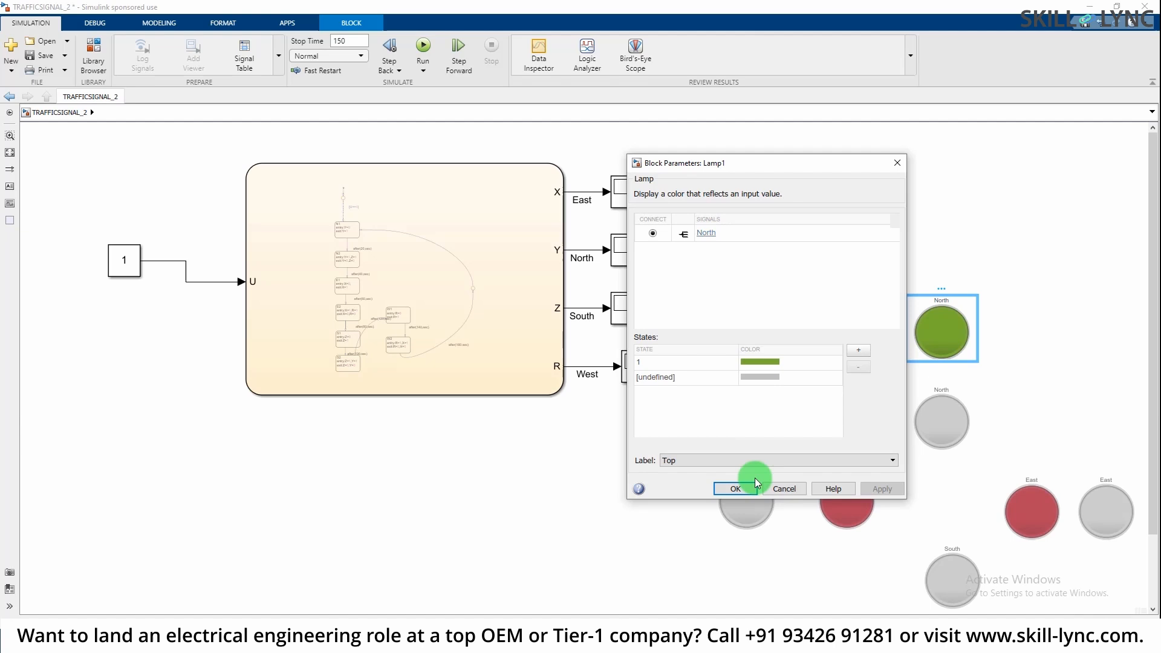
left_click(737, 487)
left_click(1083, 227)
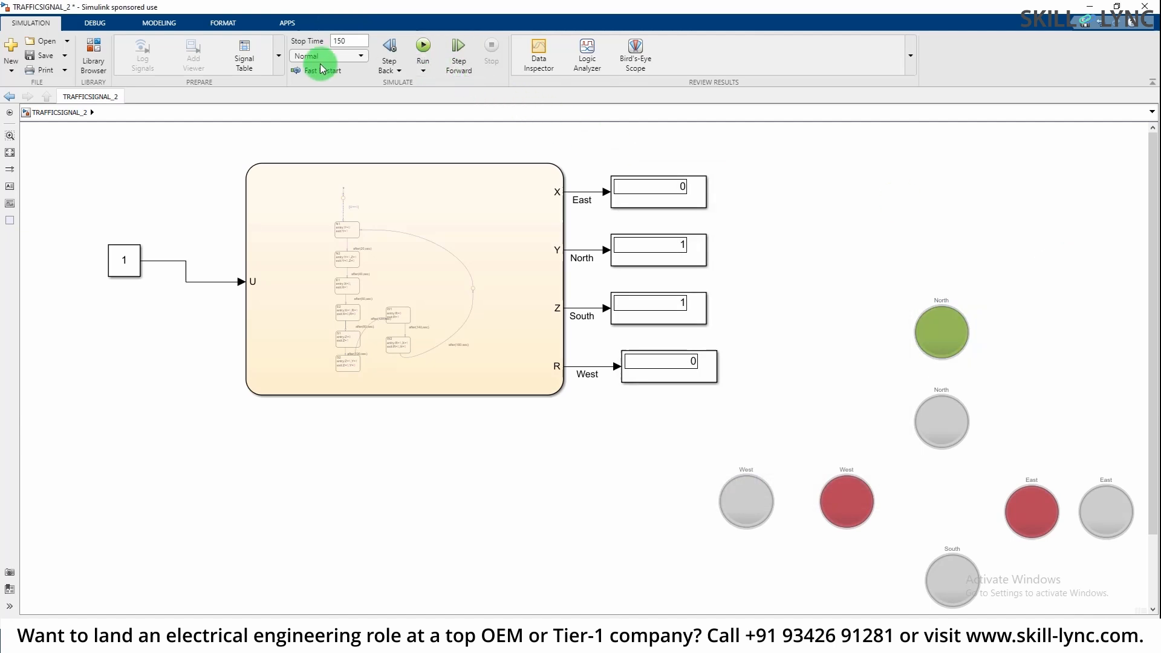
Run the traffic signal simulation with a stop time of 150, watch the lamps of all four directions, and stop it.
double_click(350, 41)
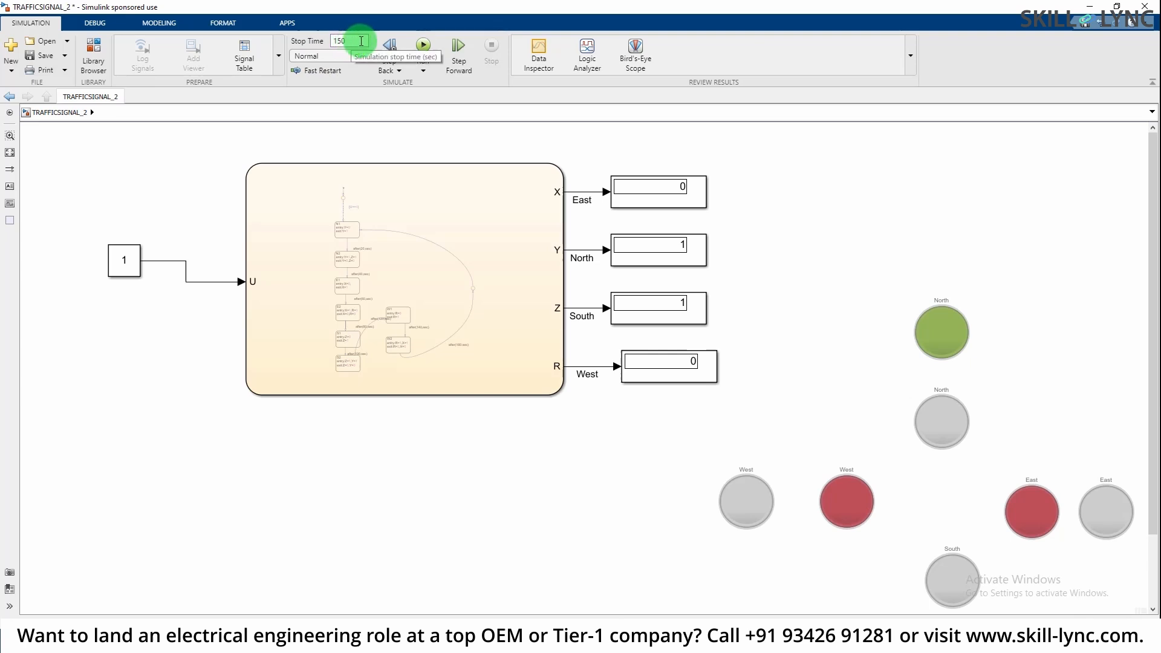
left_click(423, 46)
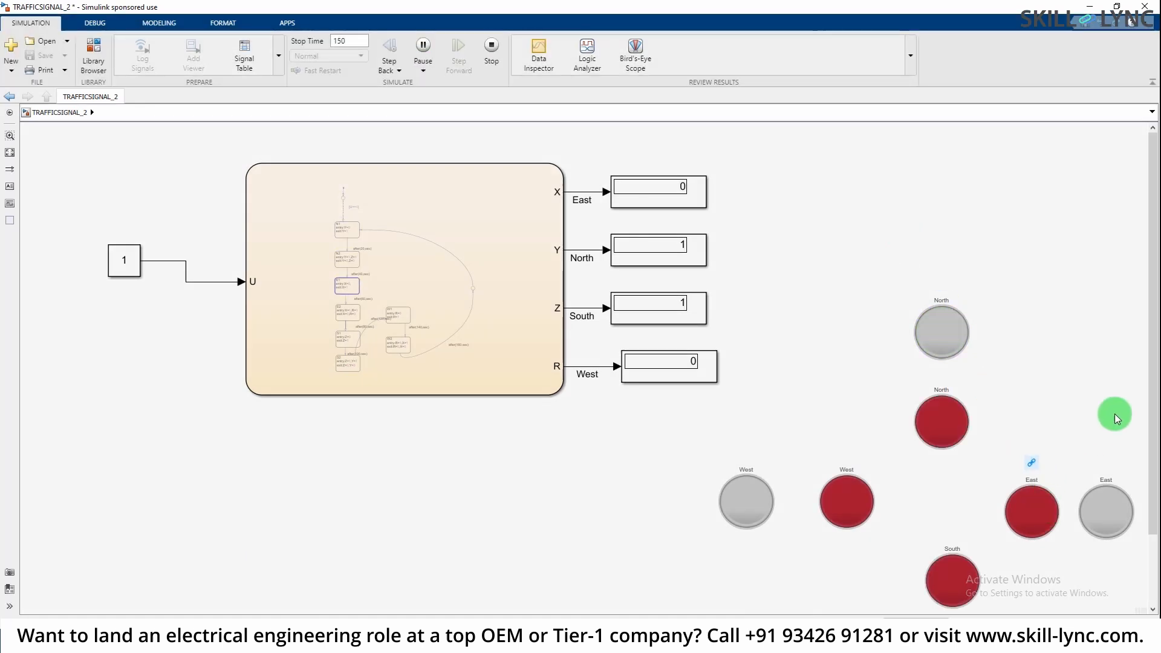
scroll(1155, 387, "down", 3)
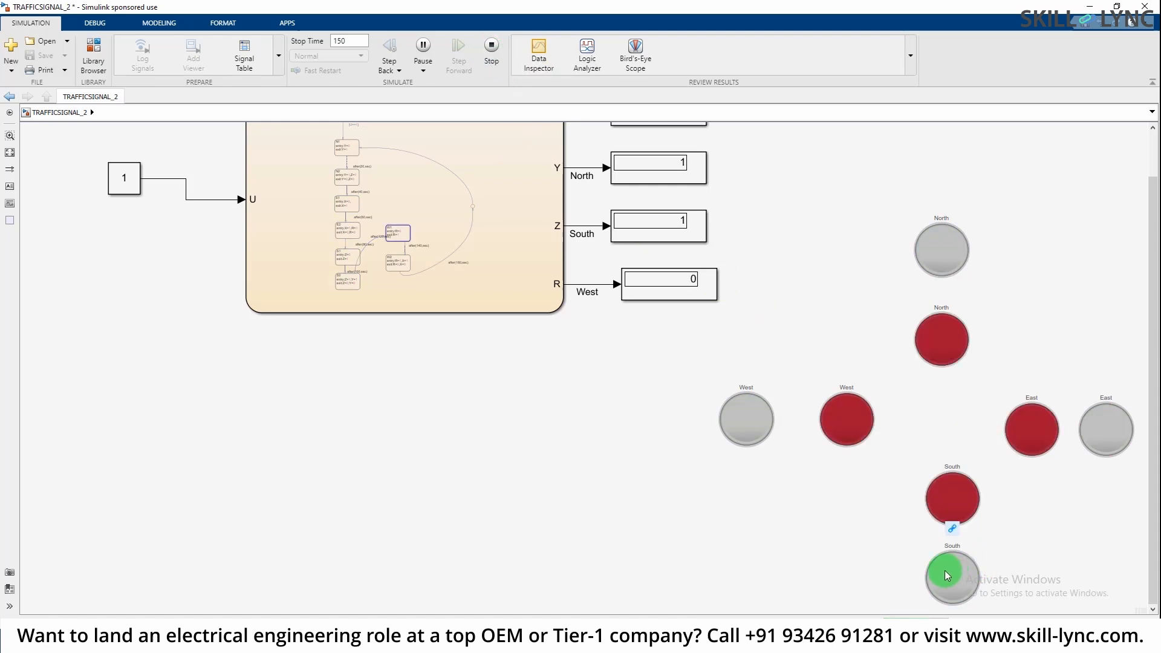
left_click(491, 47)
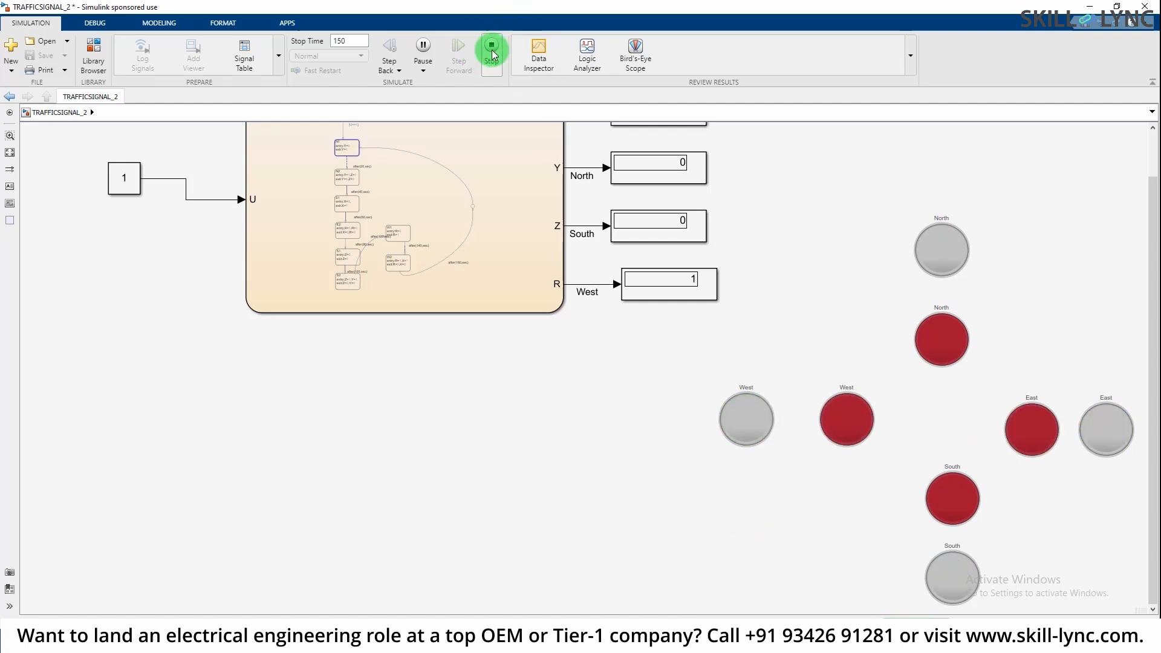
Open the traffic signal chart and examine its [U==1] starting transition, the N1 to W2 states and their timed transitions.
left_click_drag(1155, 223, 1142, 153)
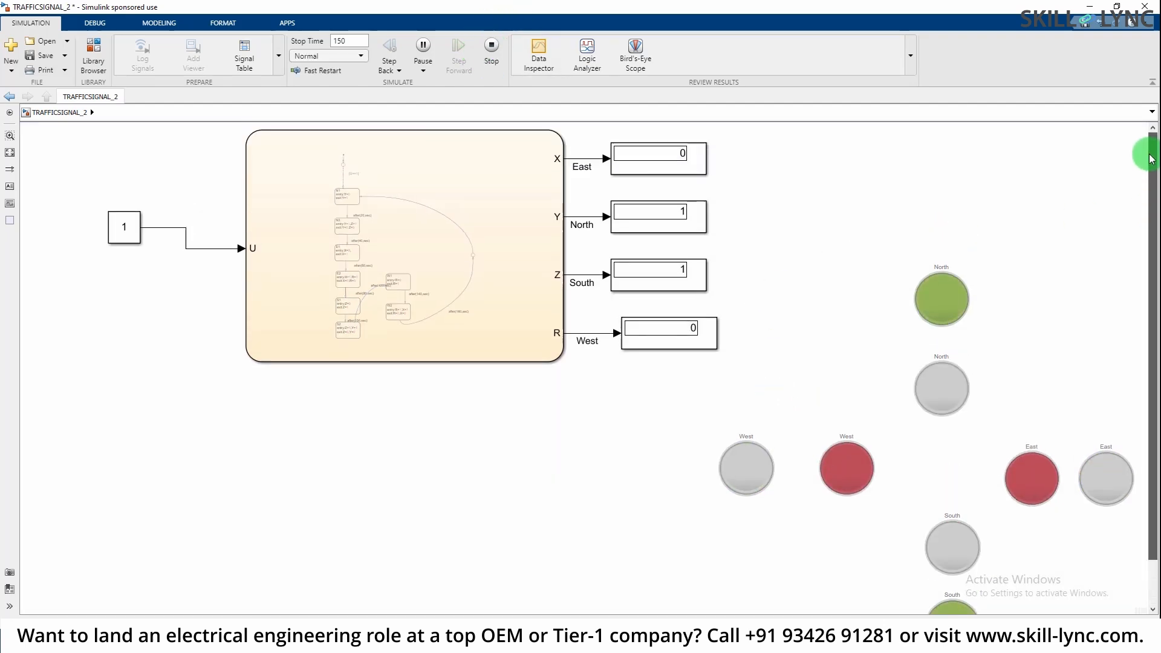
left_click(355, 234)
double_click(438, 202)
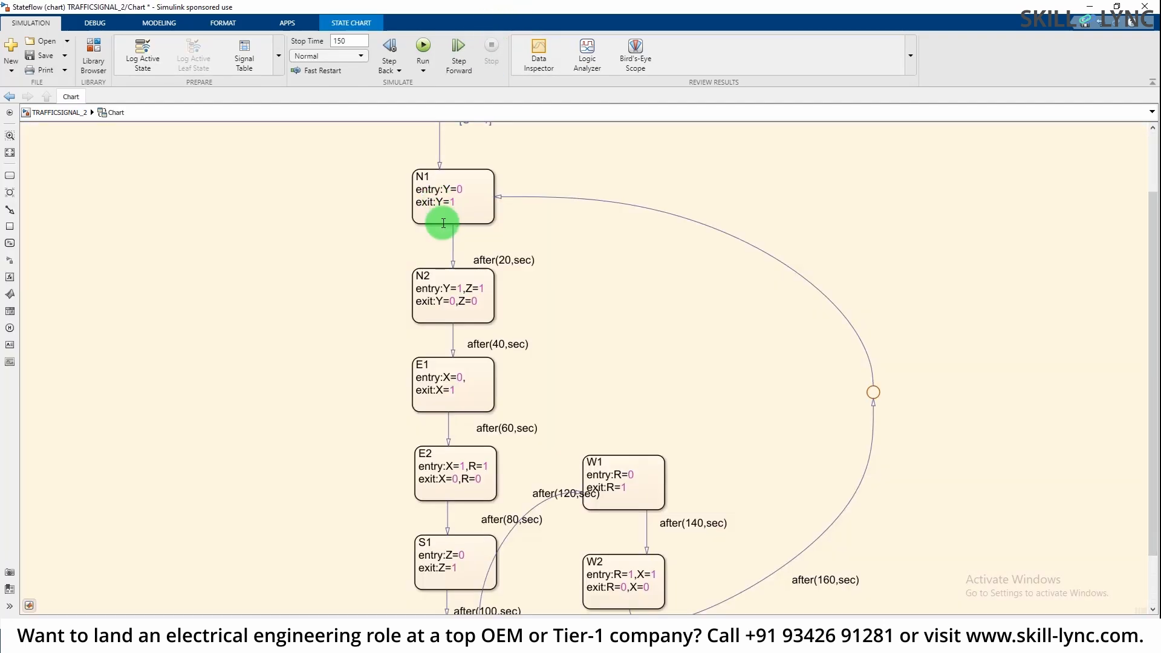
left_click_drag(1152, 290, 1142, 205)
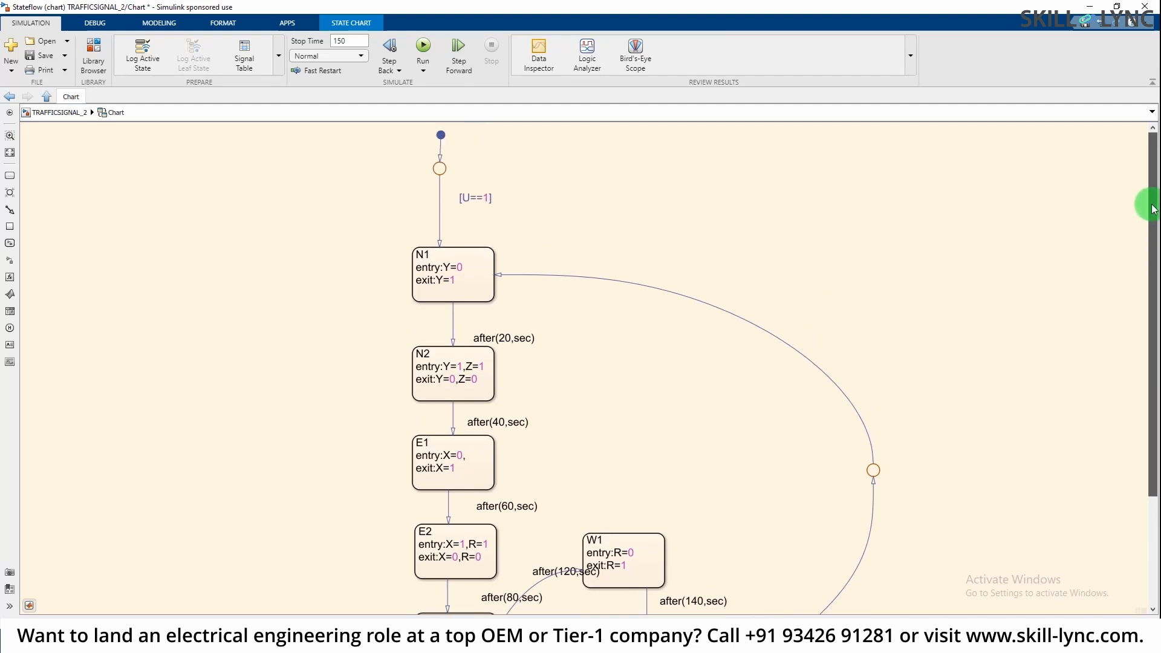
left_click(442, 187)
left_click(482, 197)
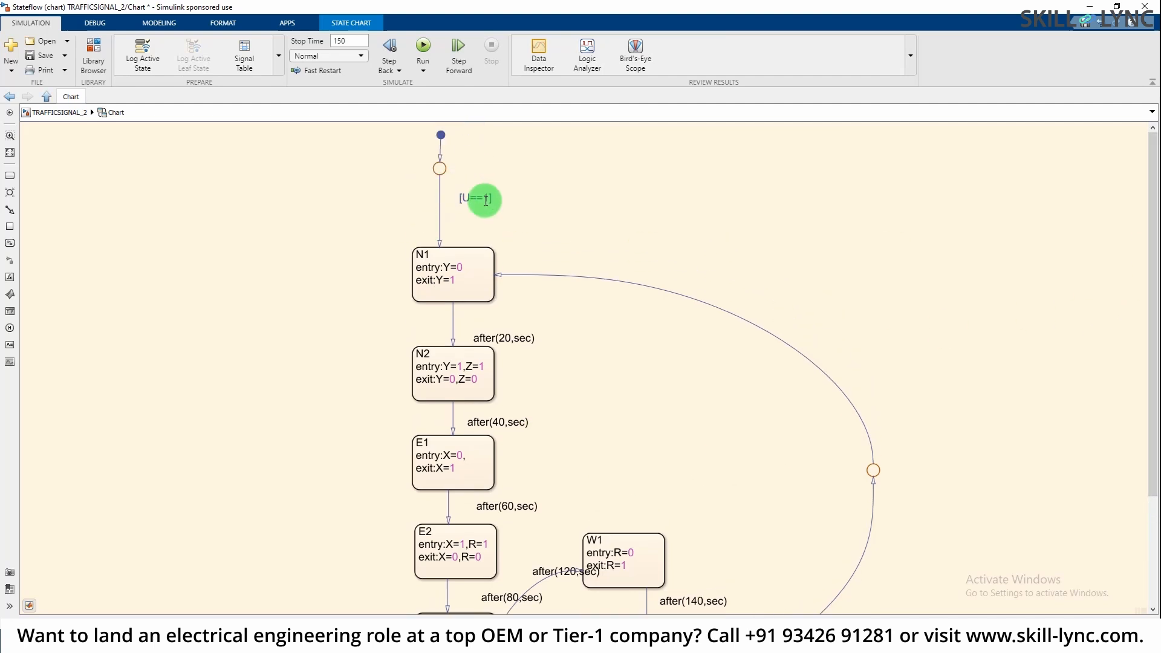
left_click(546, 201)
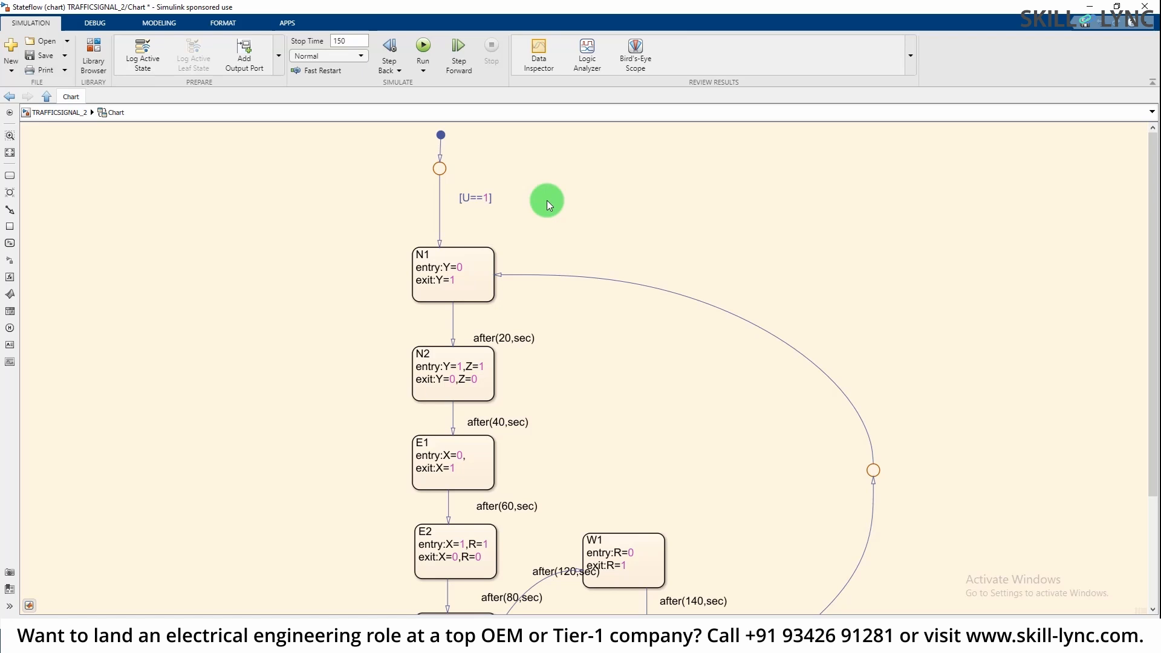
left_click(464, 257)
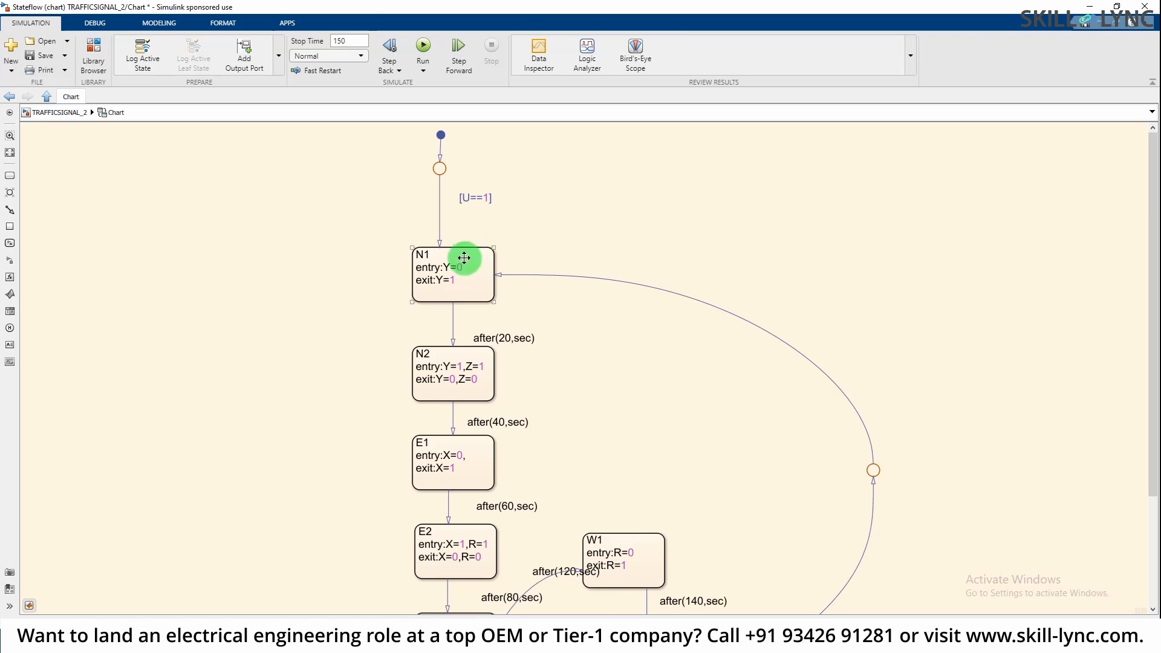
left_click_drag(1152, 289, 1152, 397)
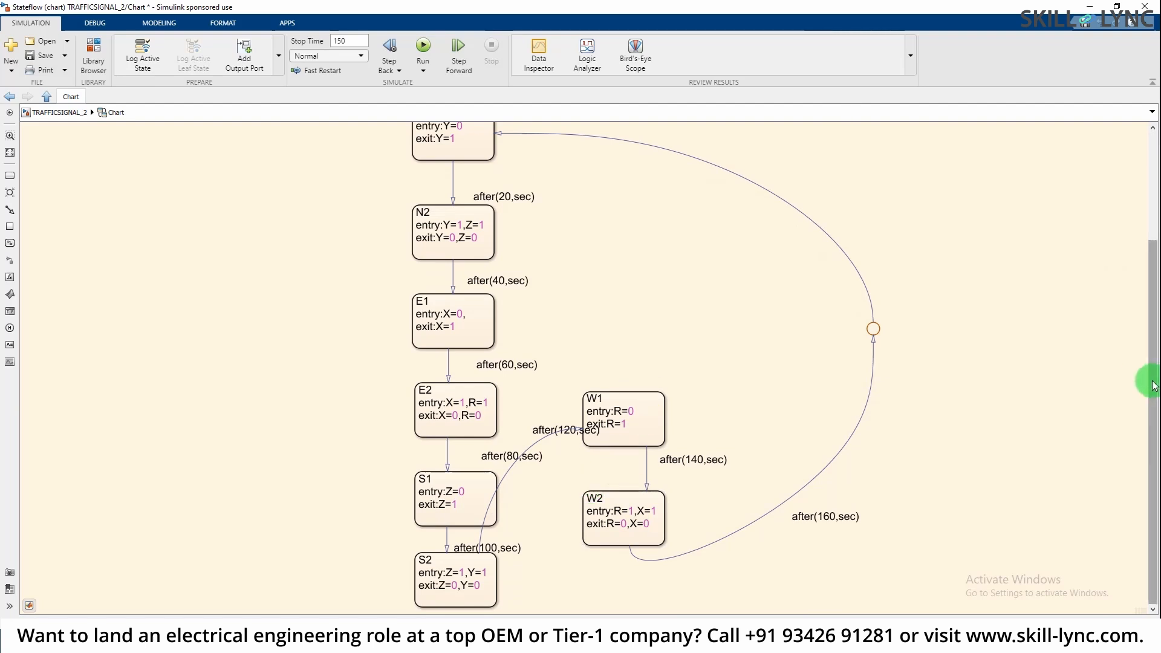
Examine state N1, its after(20,sec) transition to N2 and the after(40,sec) transition from N2 to E1.
mouse_move(1152, 390)
left_mouse_down()
mouse_move(1152, 314)
mouse_move(1152, 395)
left_mouse_up()
left_click(424, 249)
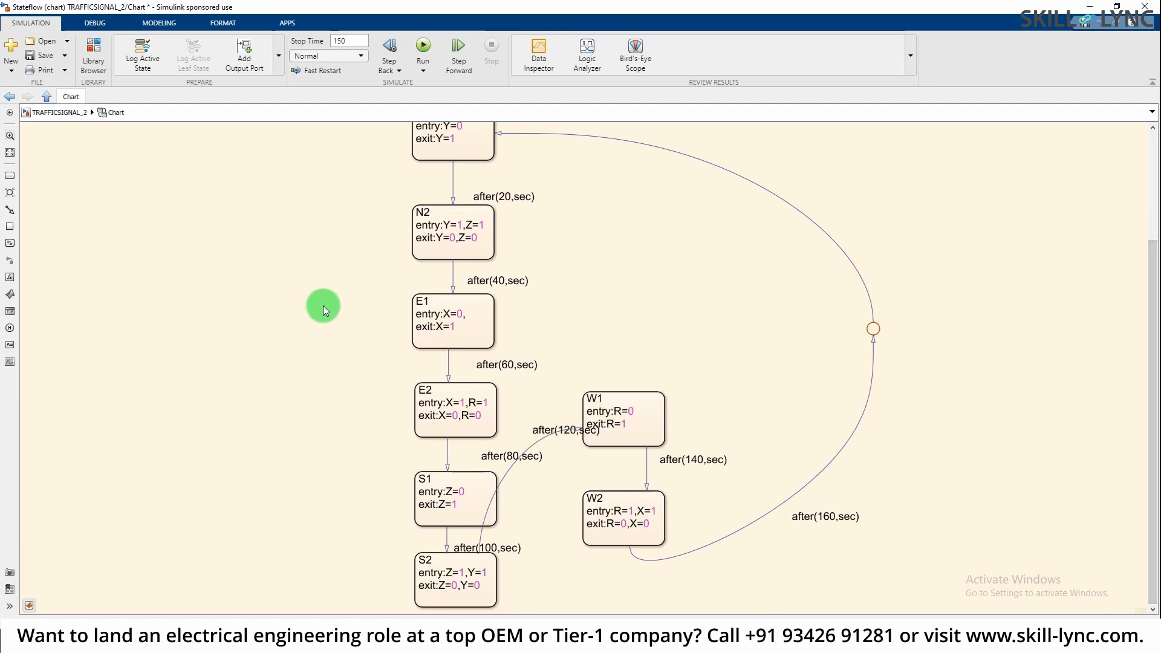
left_click_drag(1148, 290, 1148, 183)
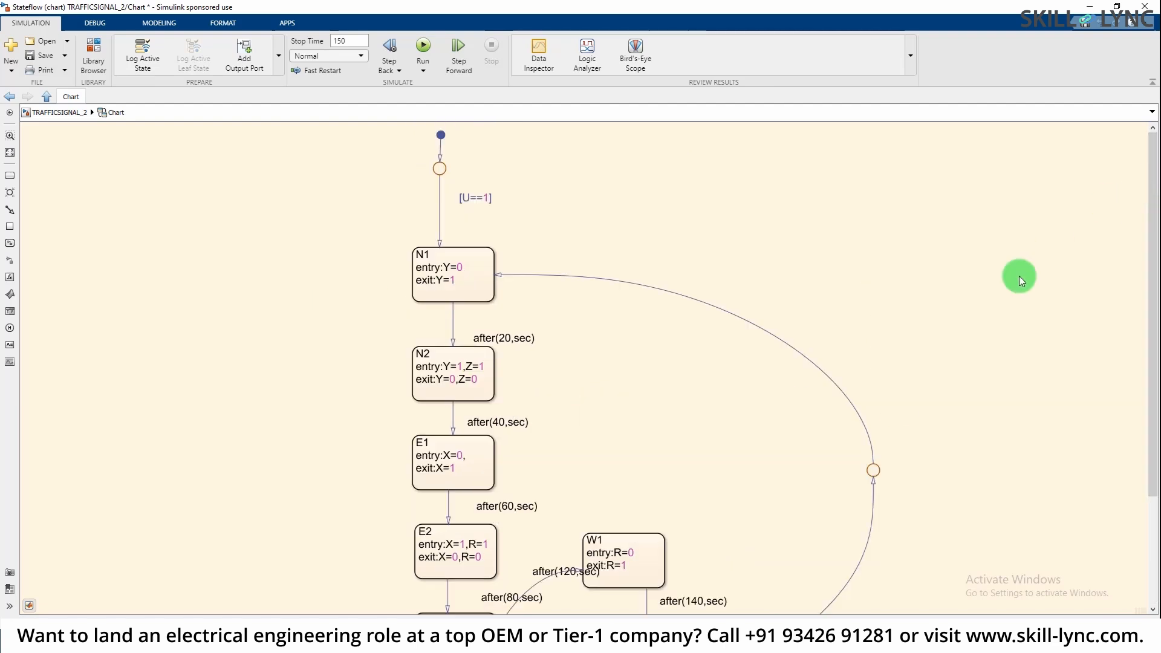
left_click(452, 320)
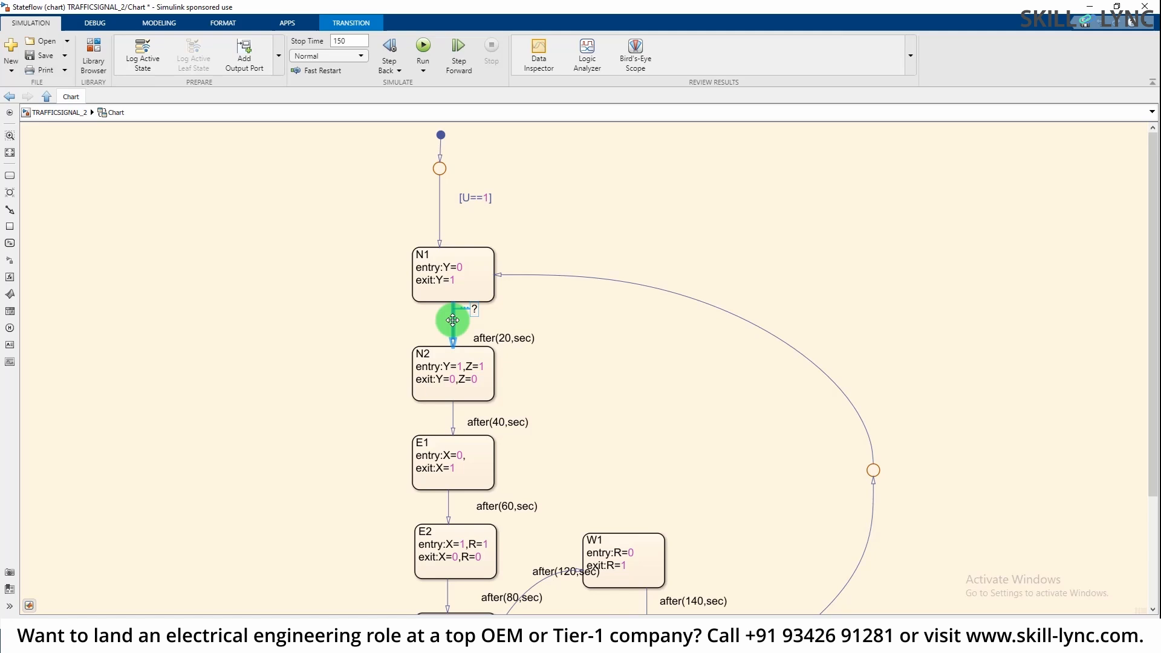
double_click(510, 337)
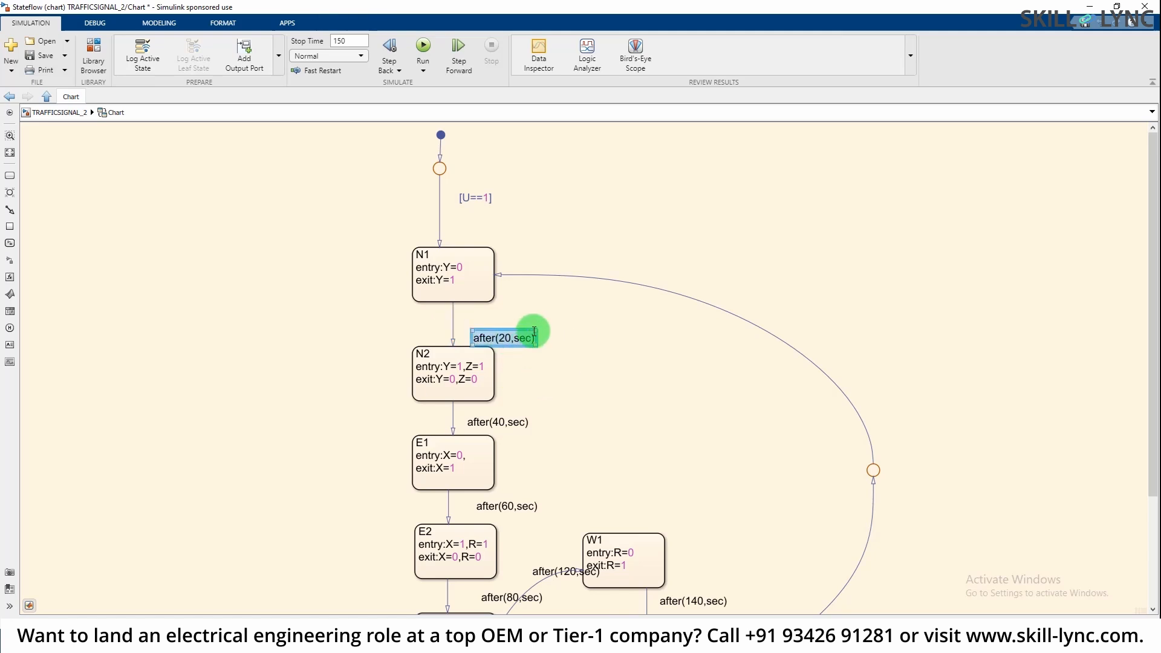
left_click(573, 339)
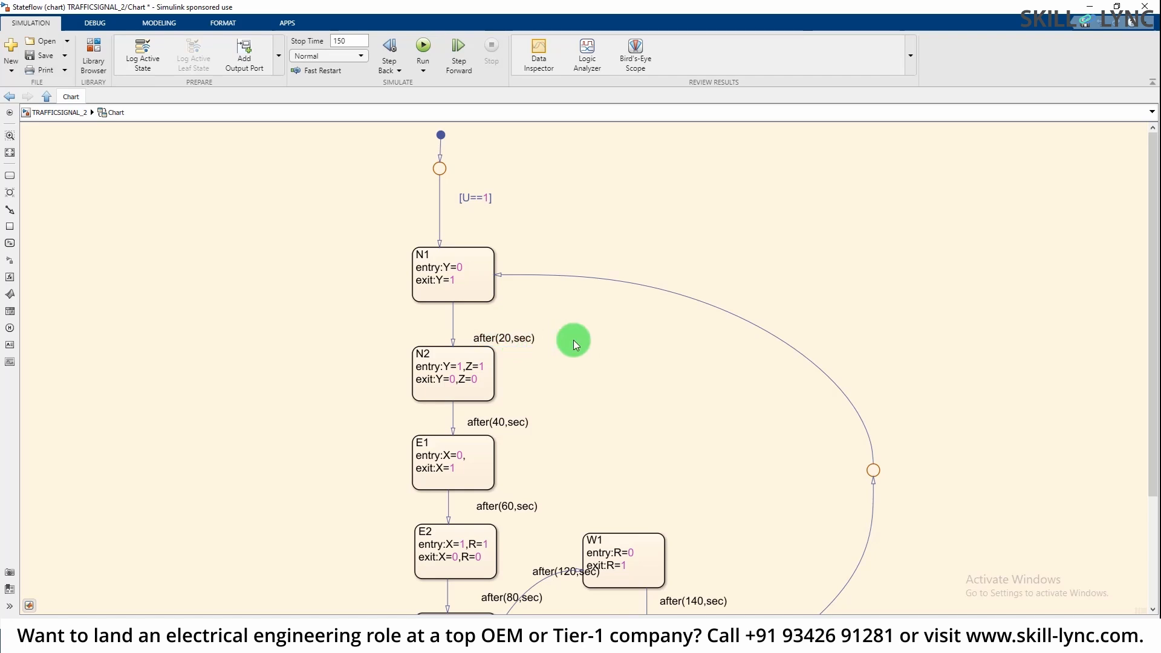
left_click(466, 285)
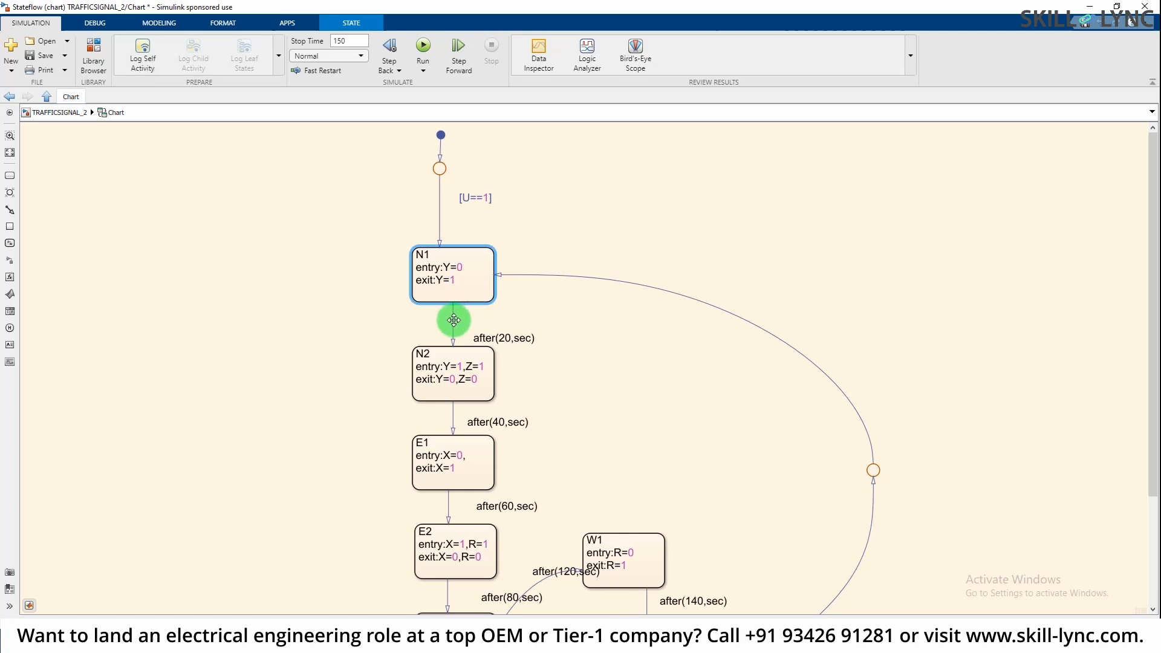
left_click(498, 420)
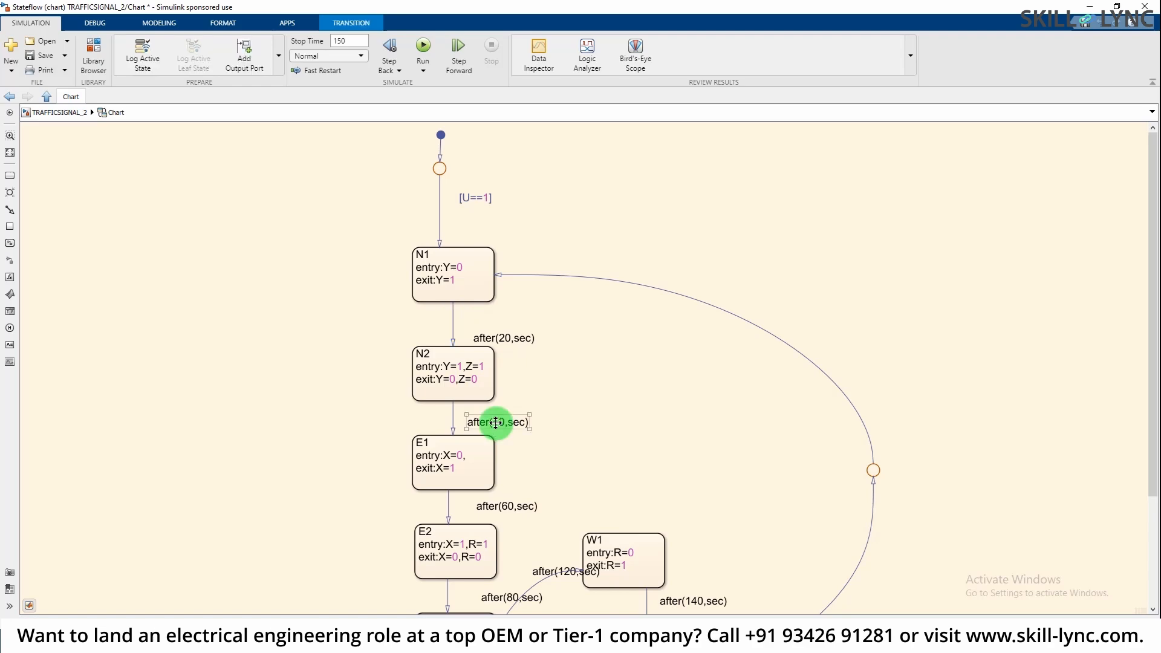
Examine the entry and exit actions of states E2 and E1 in the chart.
scroll(659, 418, "down", 1)
scroll(704, 472, "up", 3)
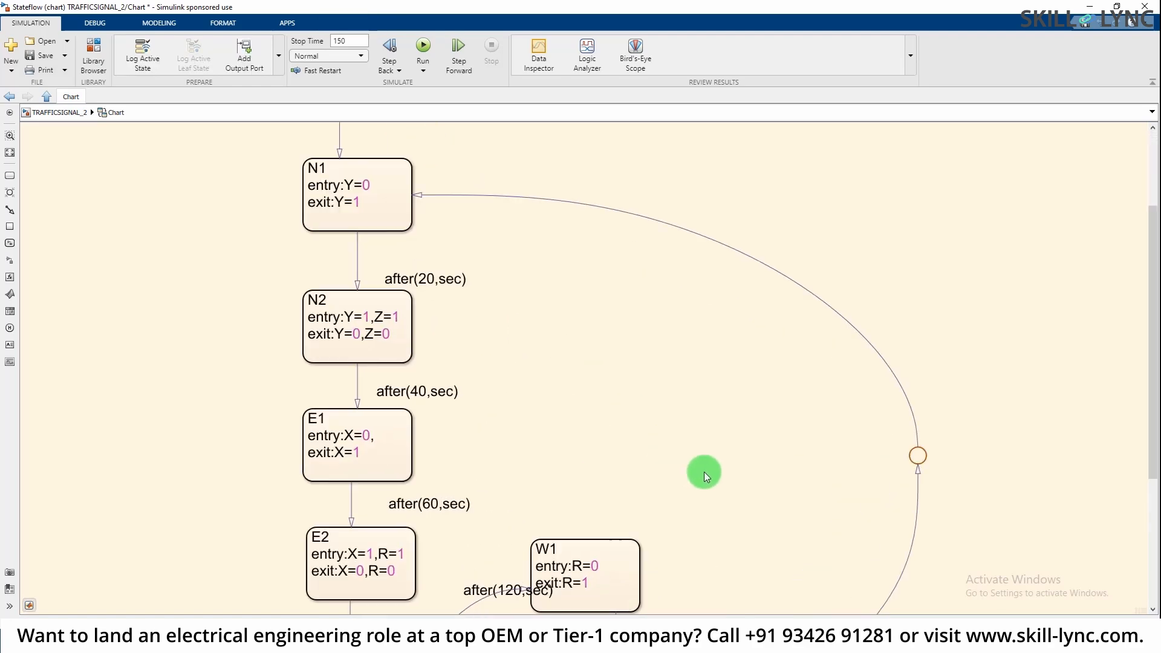
left_click_drag(1149, 337, 1146, 485)
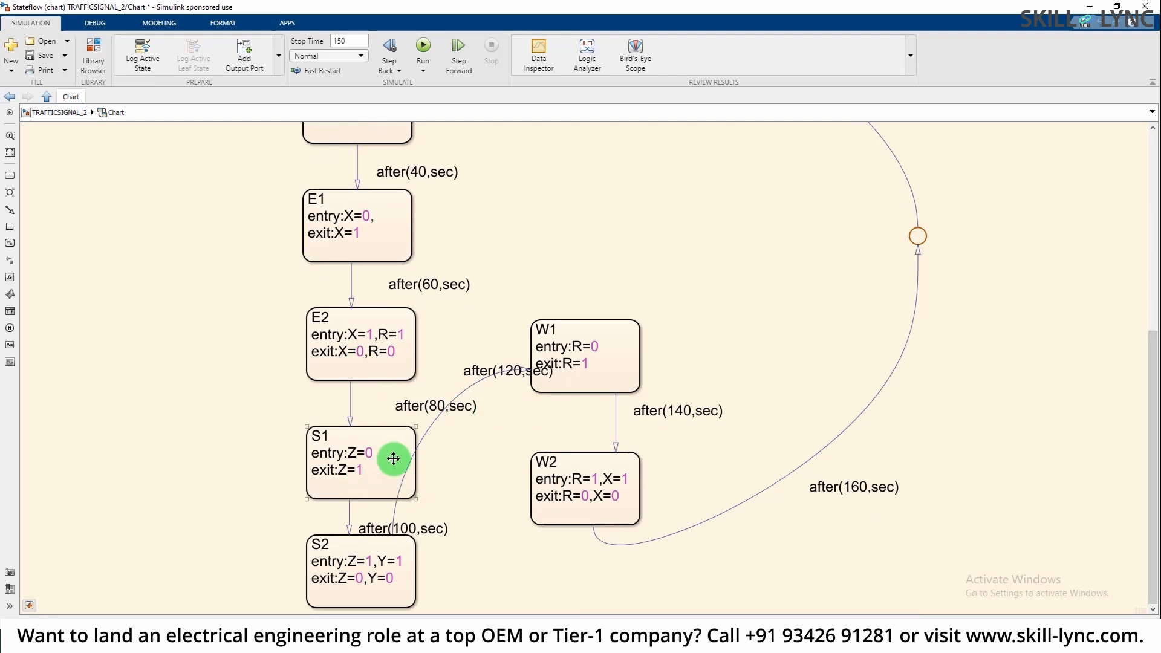
left_click(385, 332)
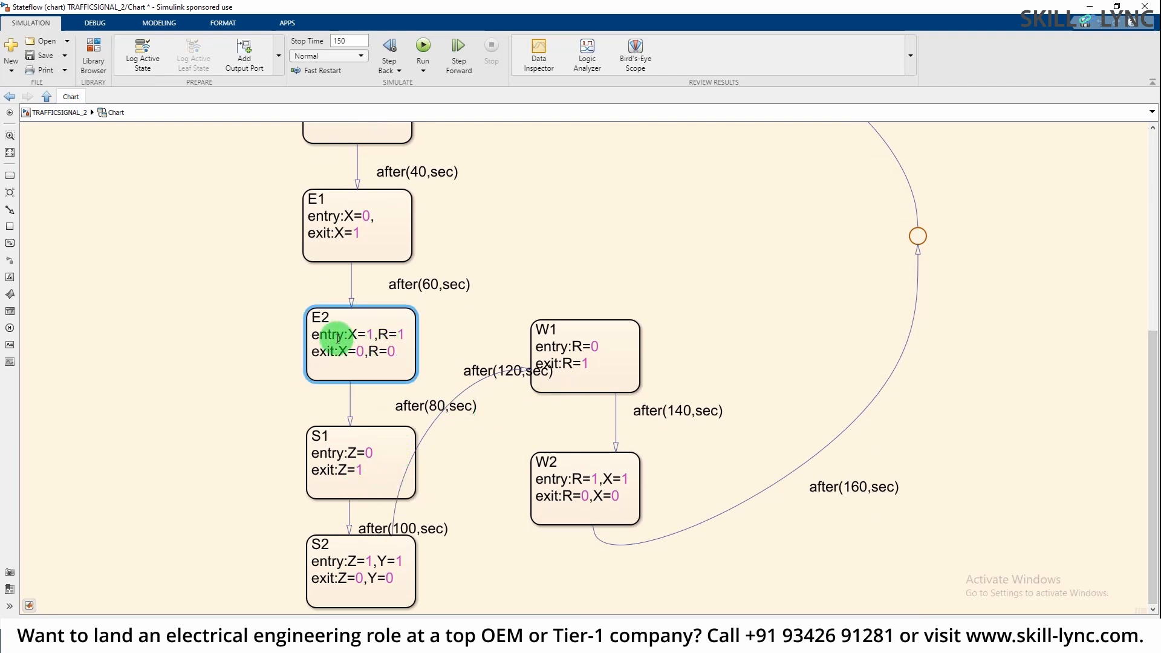
left_click(342, 233)
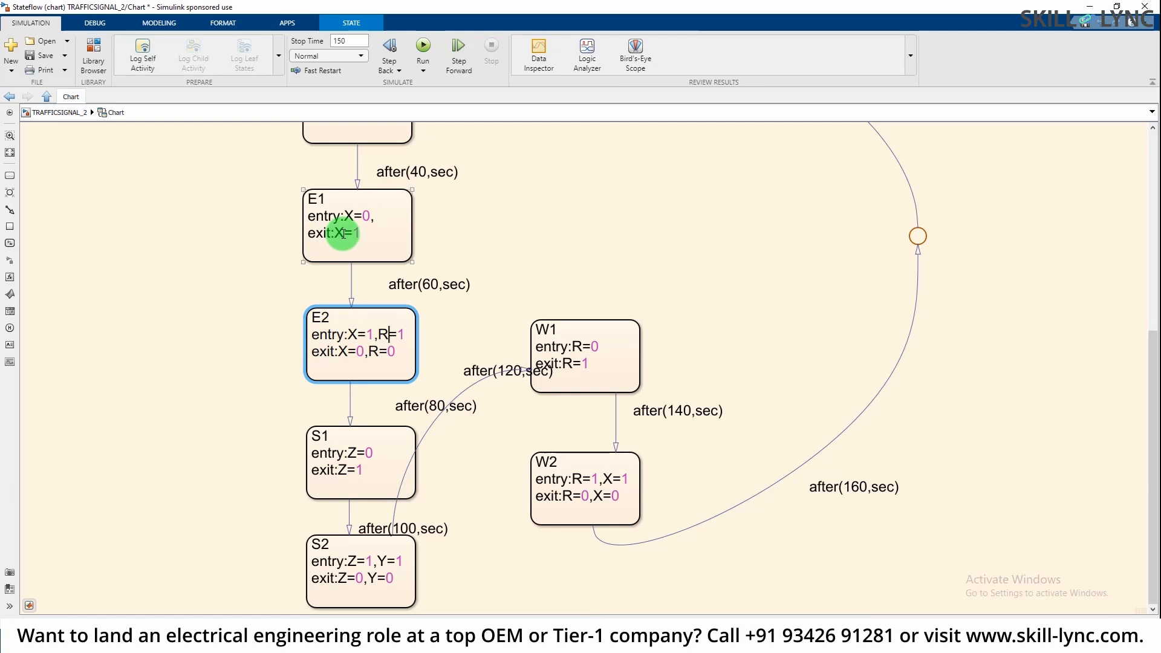
Return to the top-level TRAFFICSIGNAL_2 model and review its North and East lamps.
left_click(50, 113)
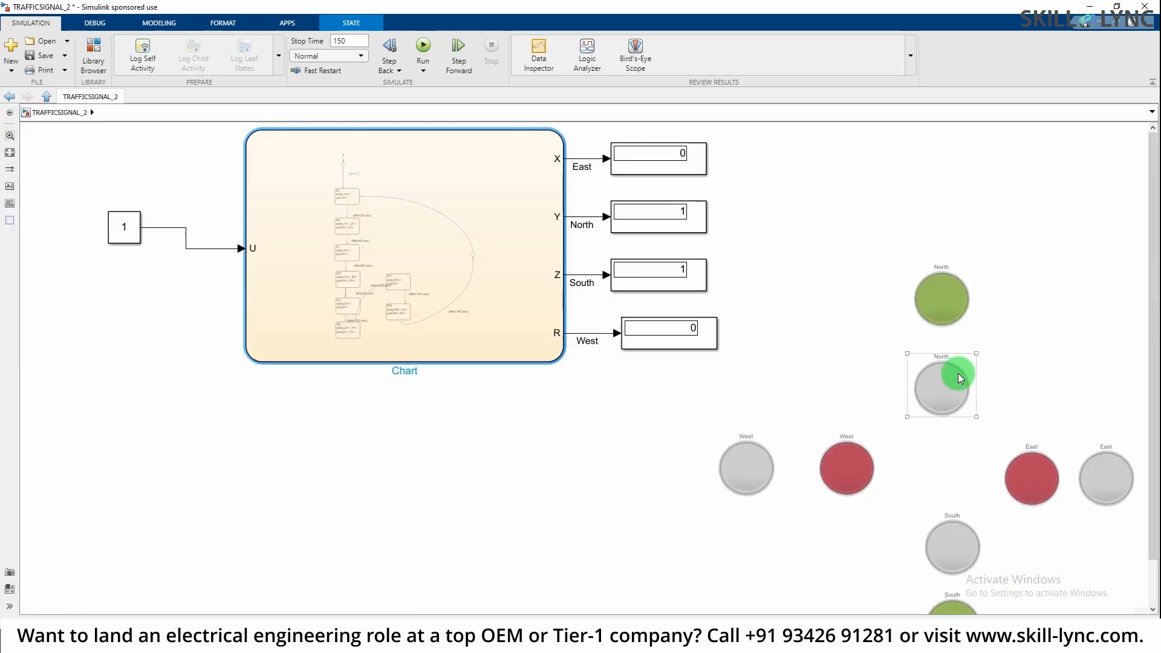
left_click(1020, 295)
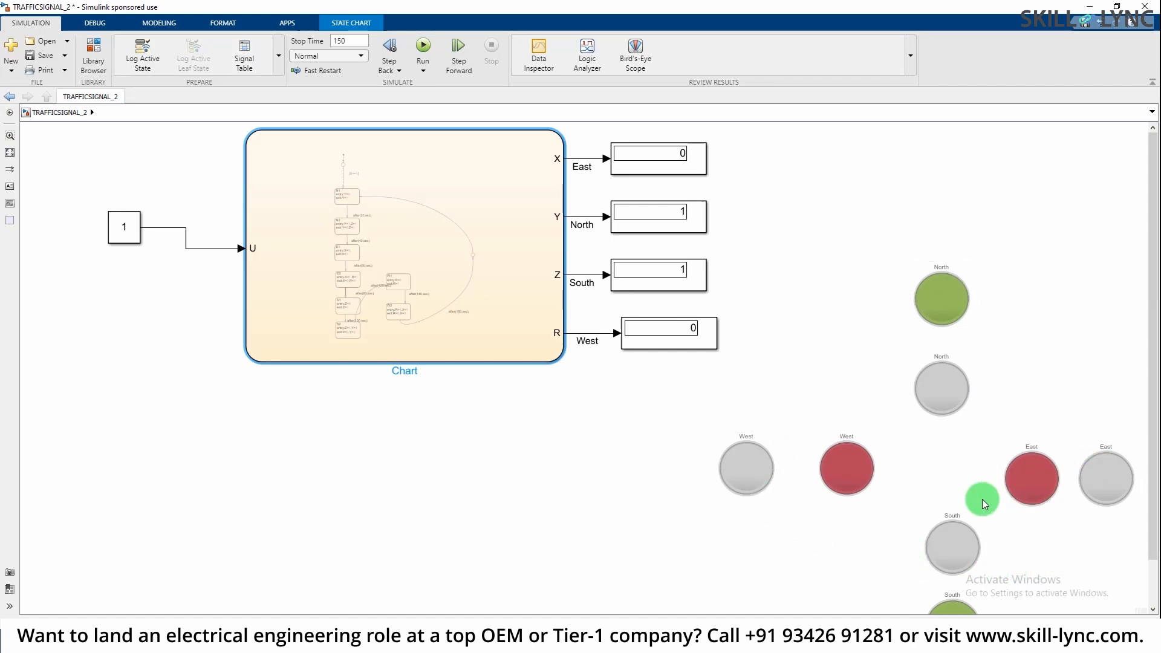
left_click(942, 300)
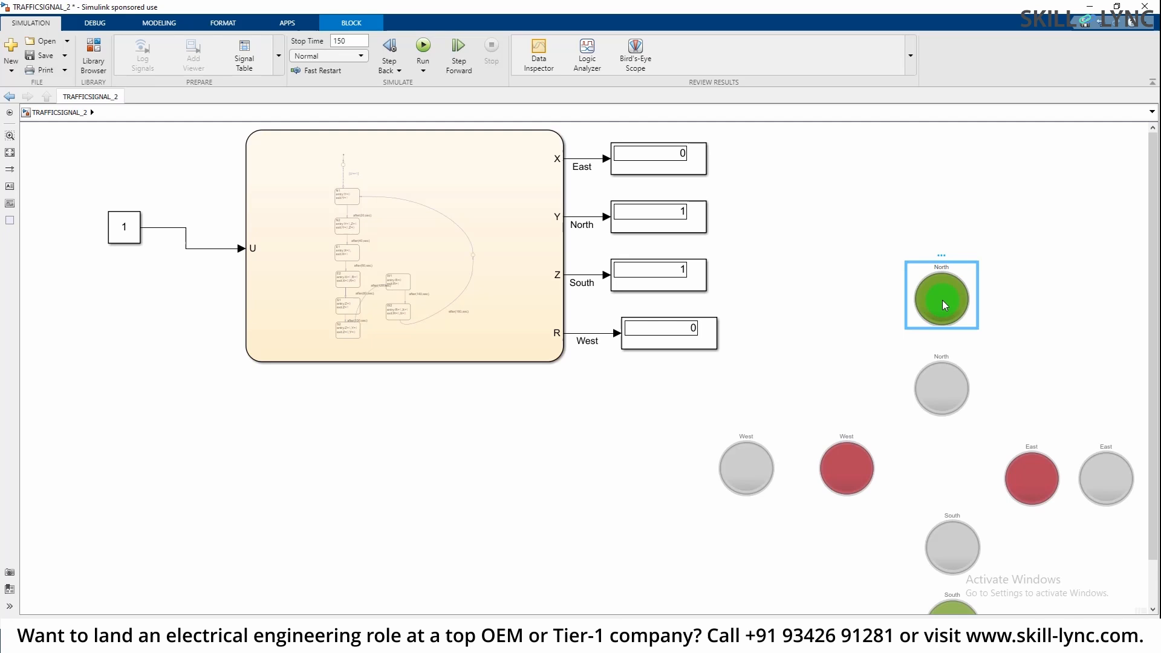
left_click(949, 389)
left_click(948, 322)
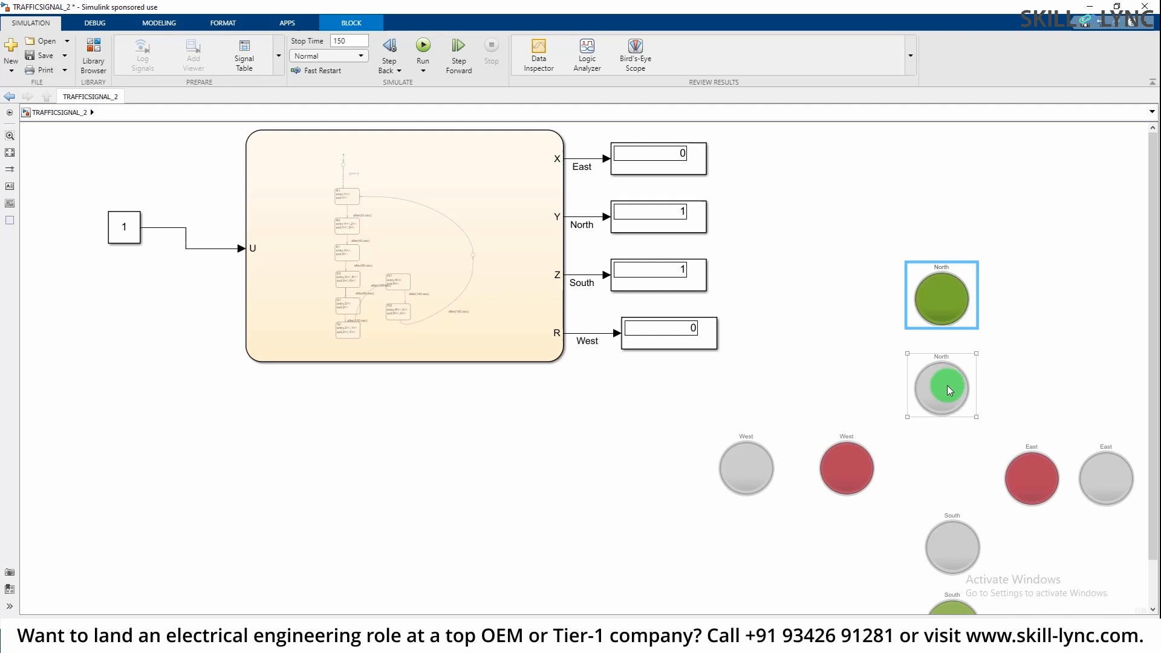
left_click(1104, 482)
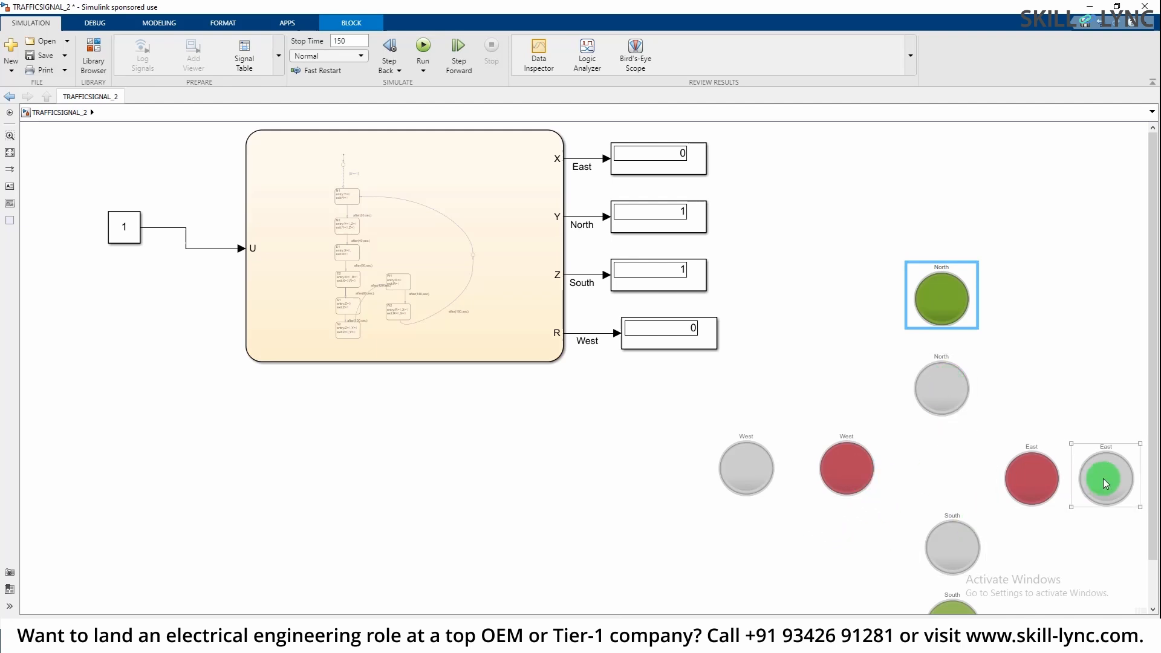
Reopen the traffic signal chart and compare the delays on its timed transitions, from after(120,sec) back to after(20,sec), and state N2.
double_click(493, 268)
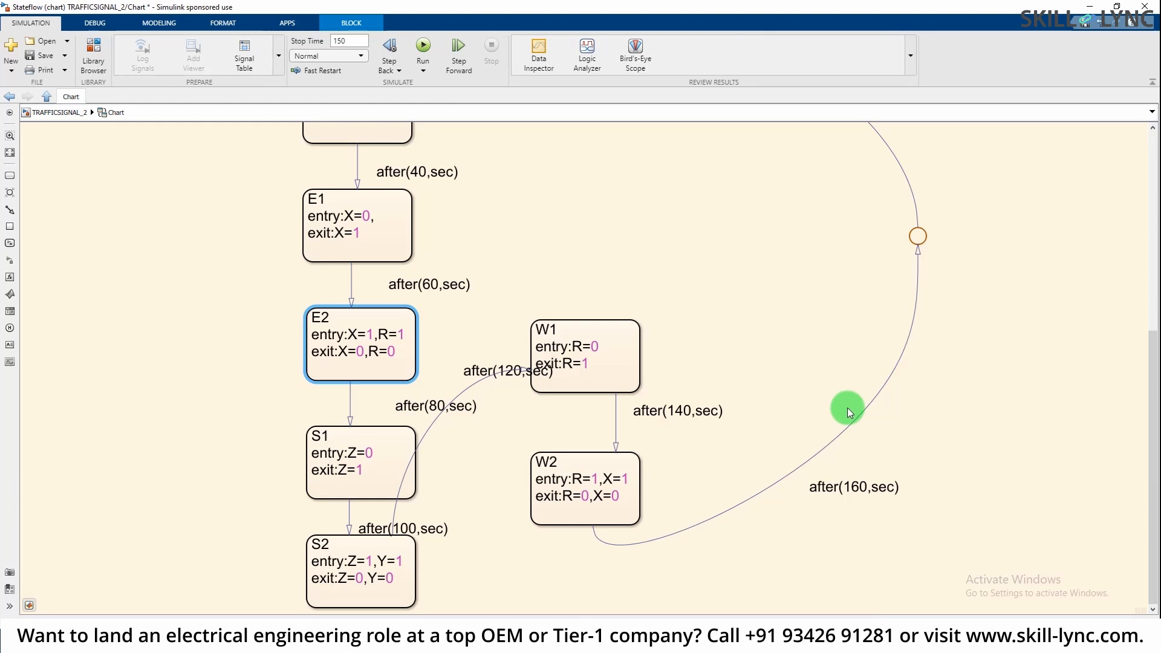
left_click(477, 394)
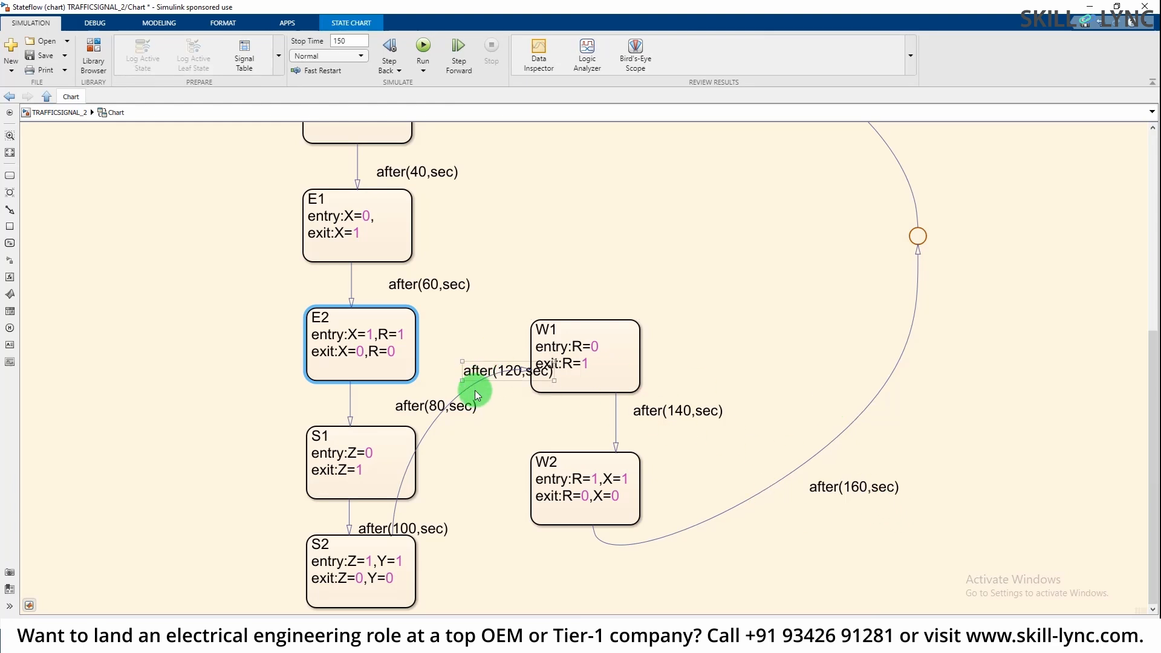
left_click(436, 410)
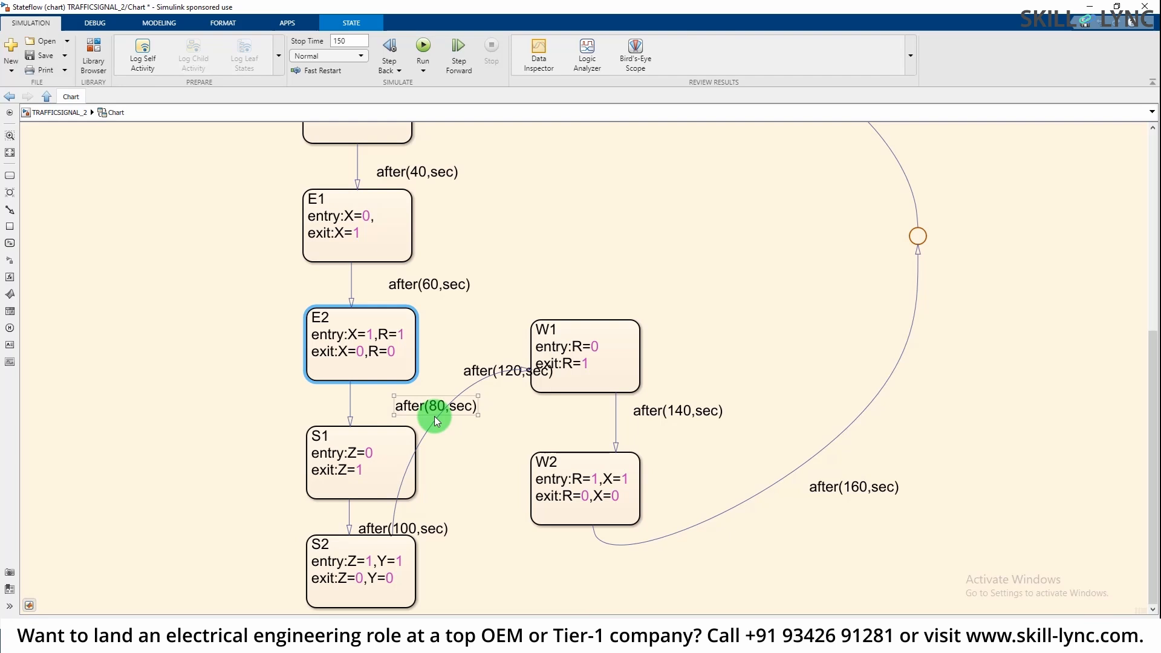
left_click(447, 276)
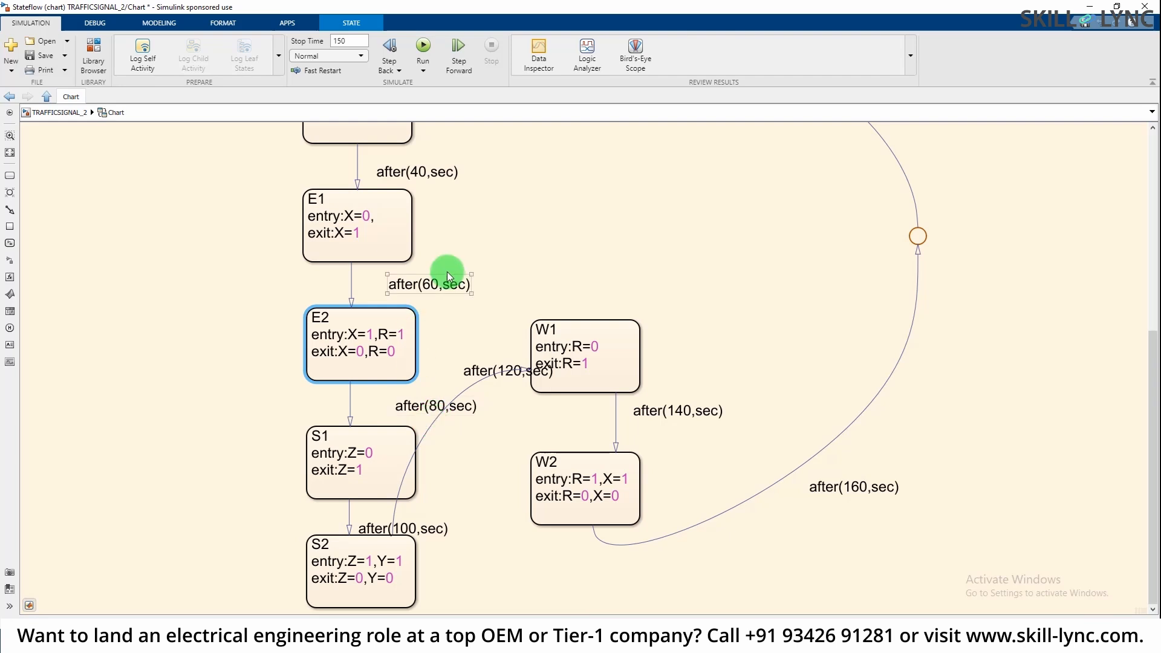
left_click_drag(1152, 352, 1152, 180)
left_click(399, 291)
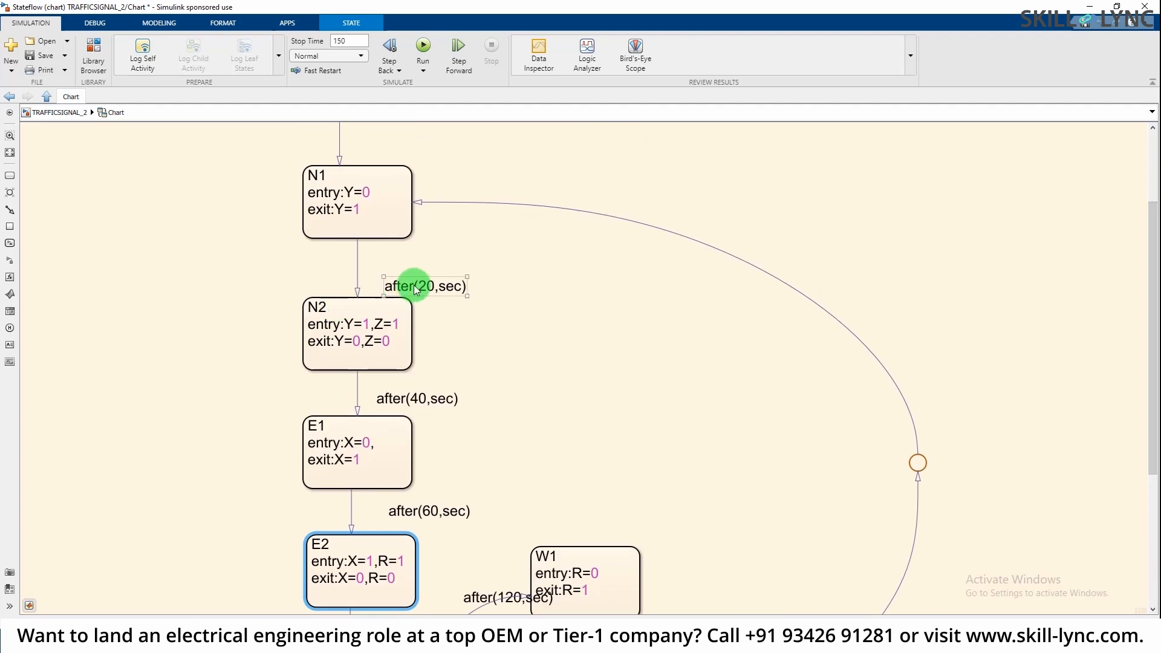
left_click(434, 336)
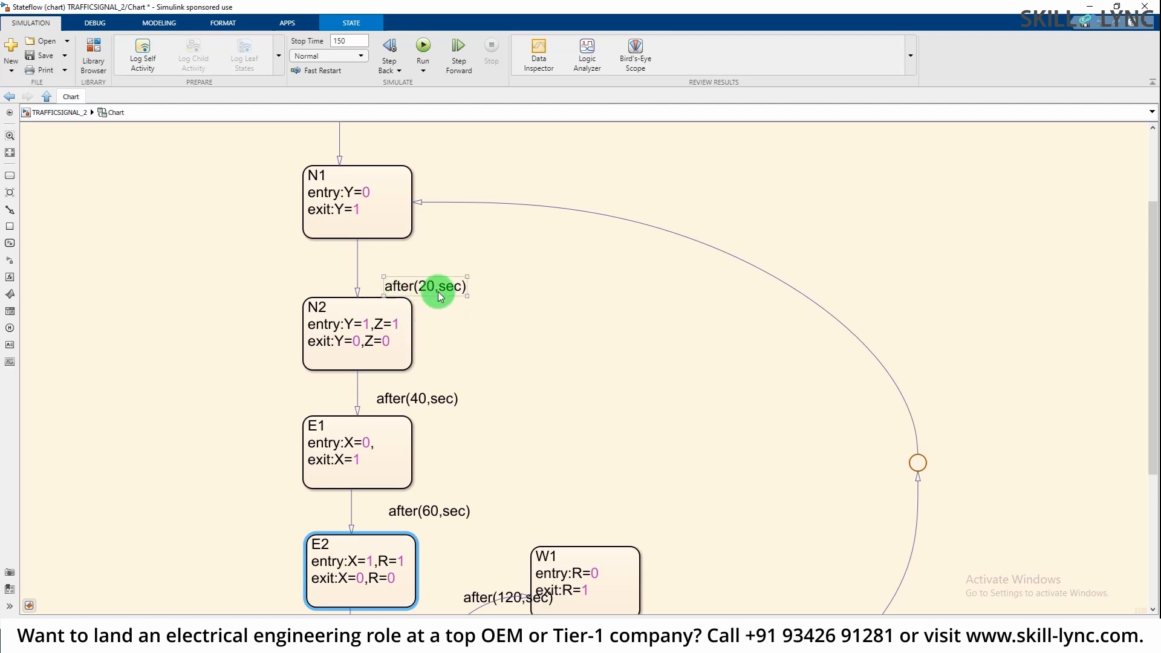
left_click(390, 399)
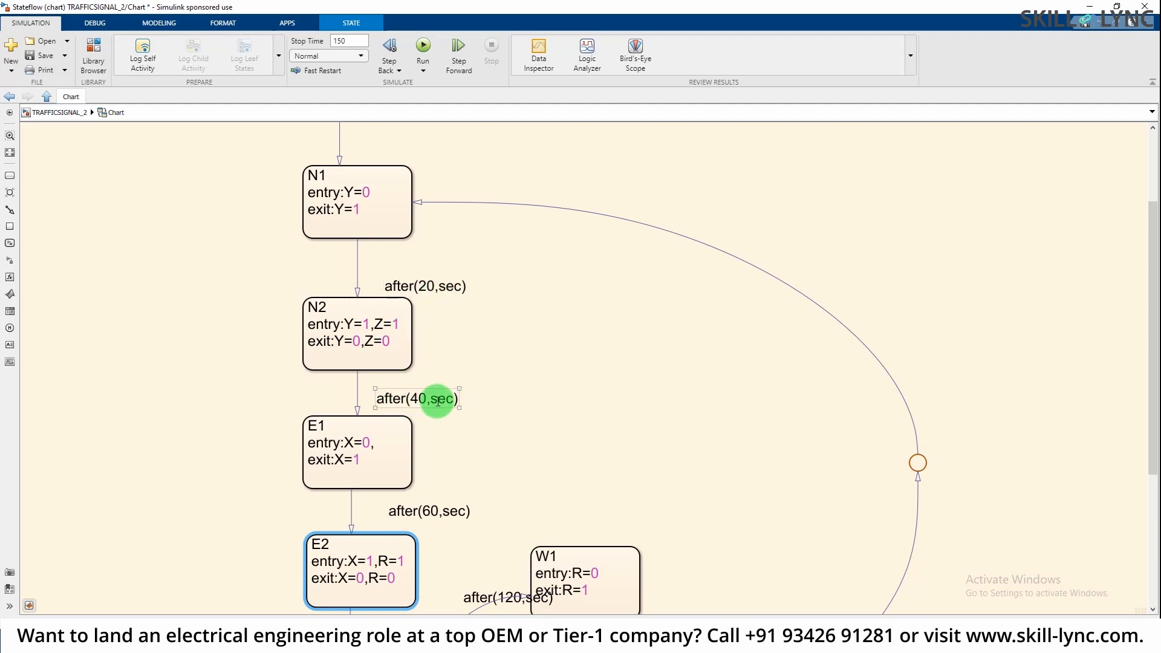
left_click(411, 288)
left_click(384, 306)
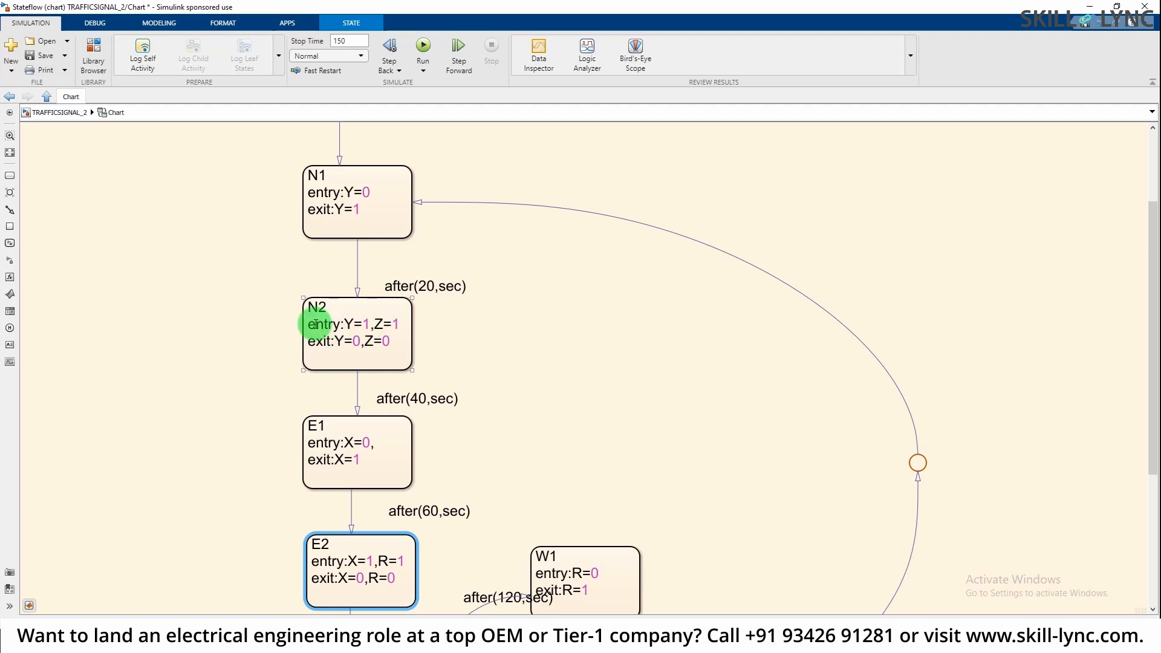
Examine the after(160,sec) transition leaving W2 and the junction where it ends.
left_click_drag(1153, 299, 1153, 391)
left_click(847, 496)
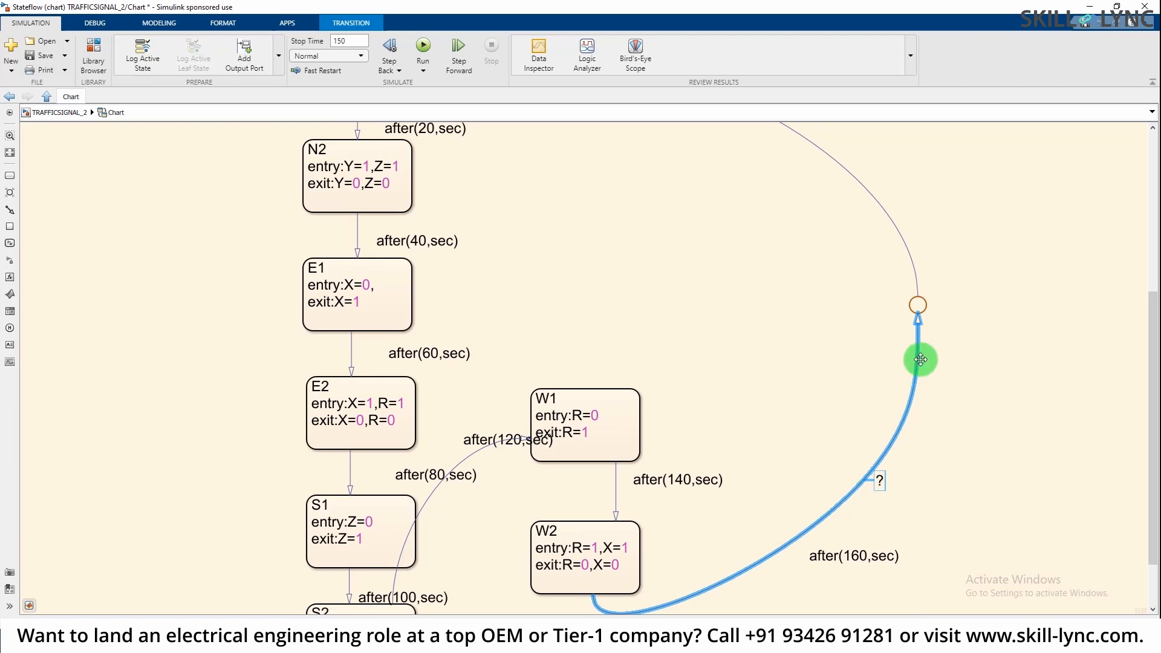
left_click(915, 304)
scroll(914, 303, "up", 2)
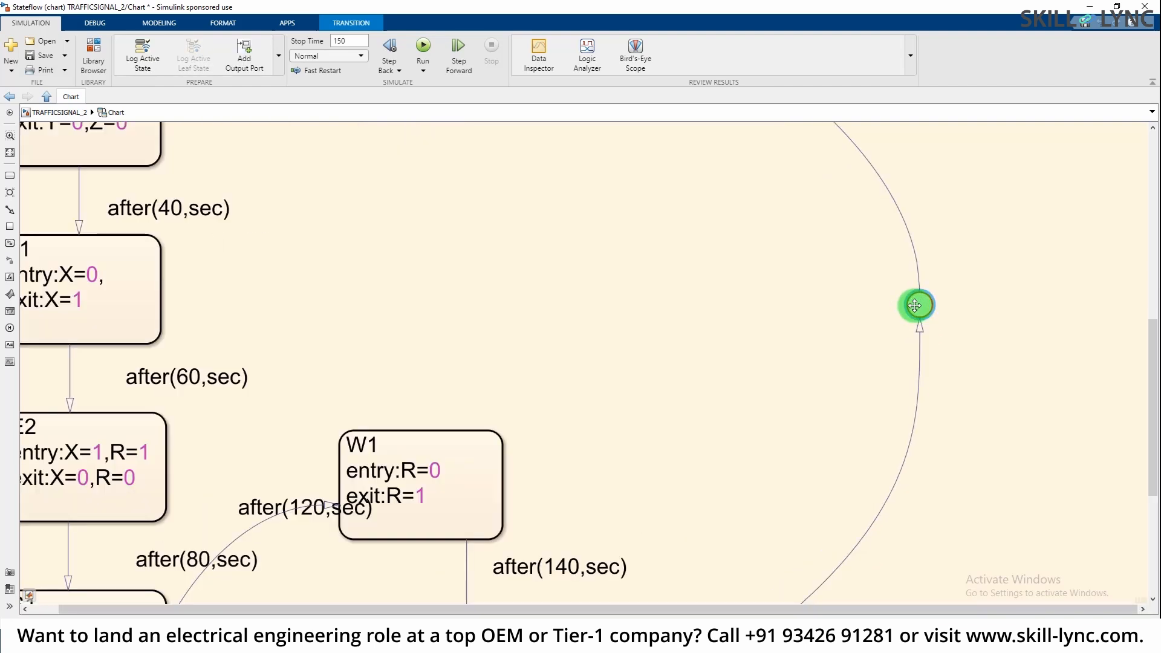
scroll(1082, 390, "down", 3)
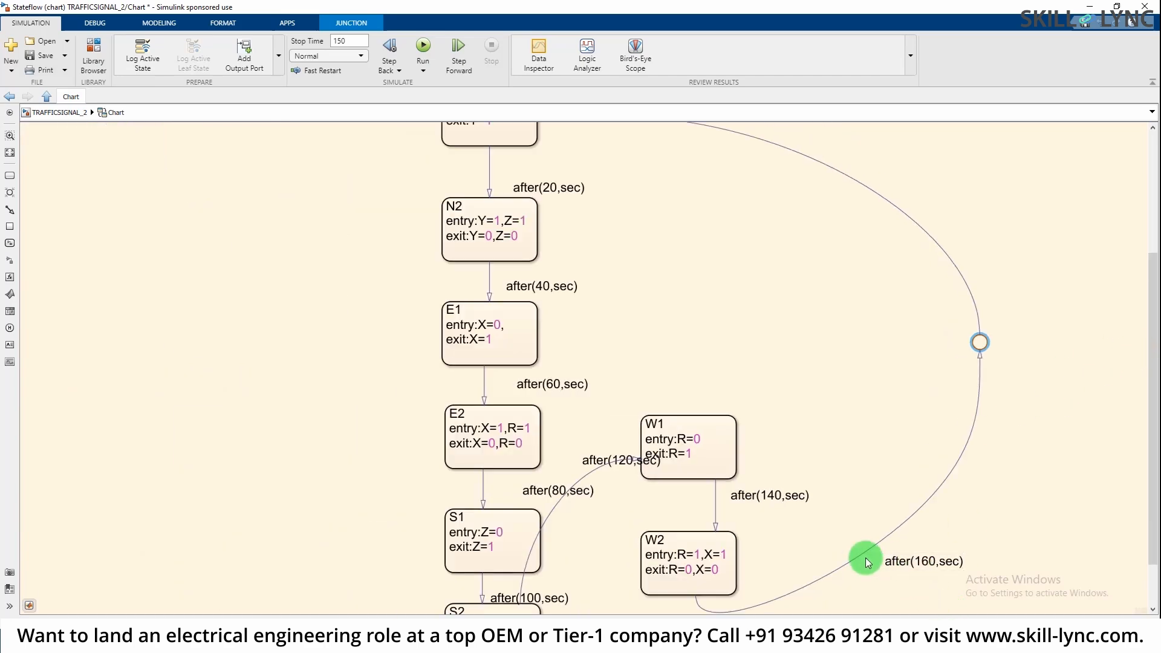
left_click(908, 519)
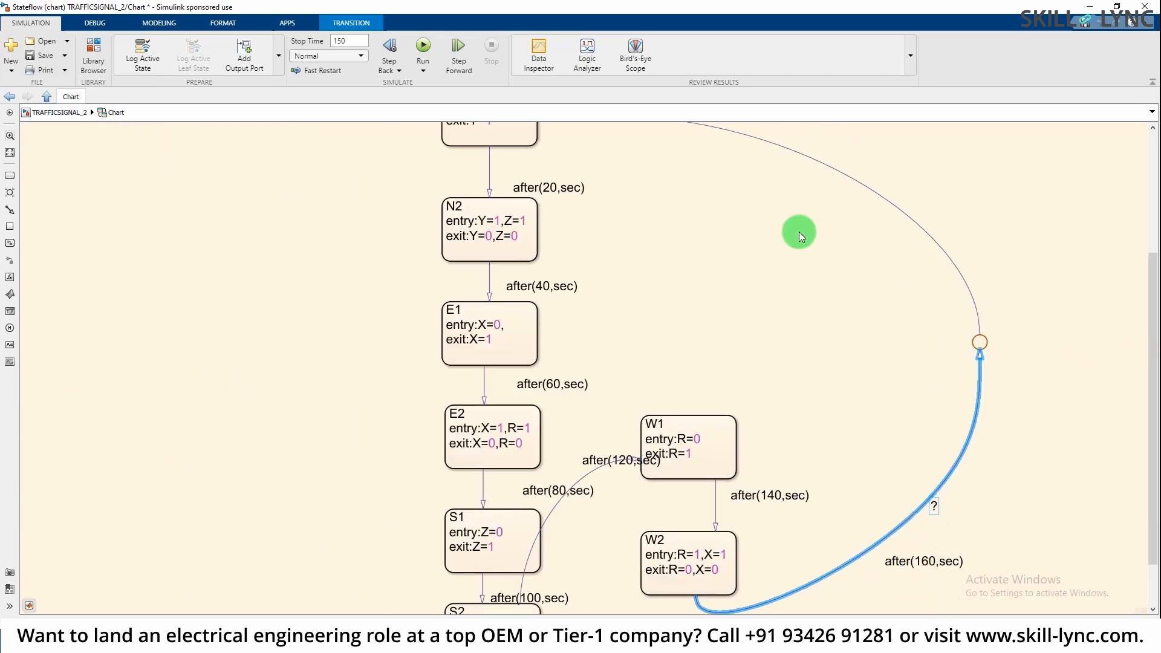
left_click_drag(1149, 325, 1152, 237)
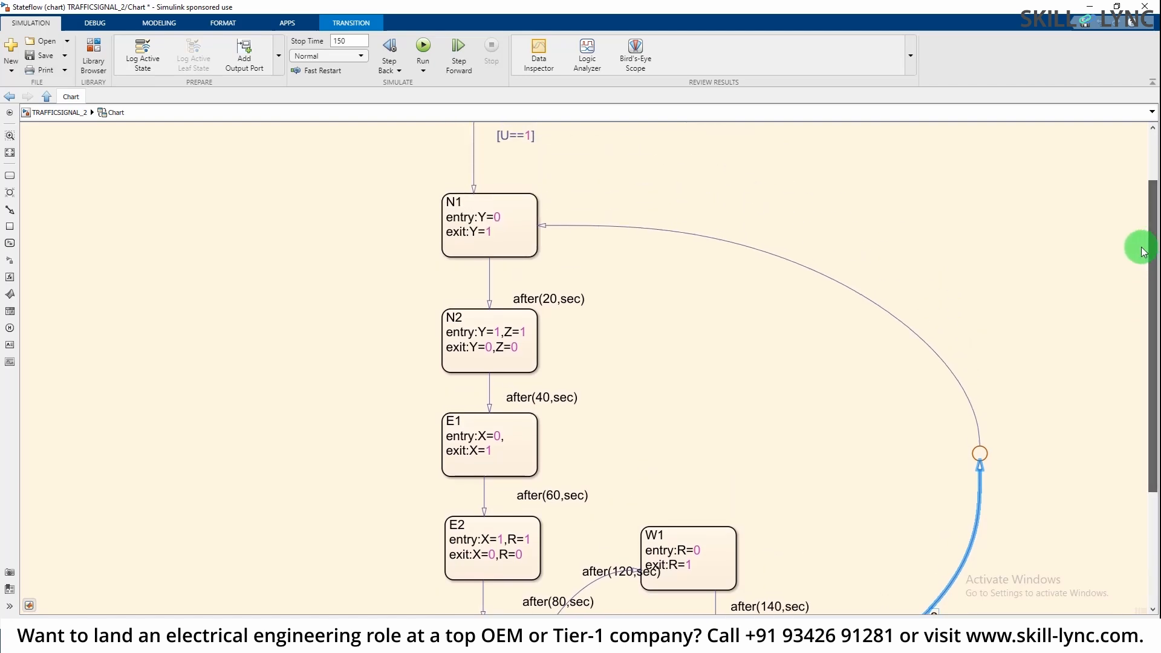
left_click(979, 457)
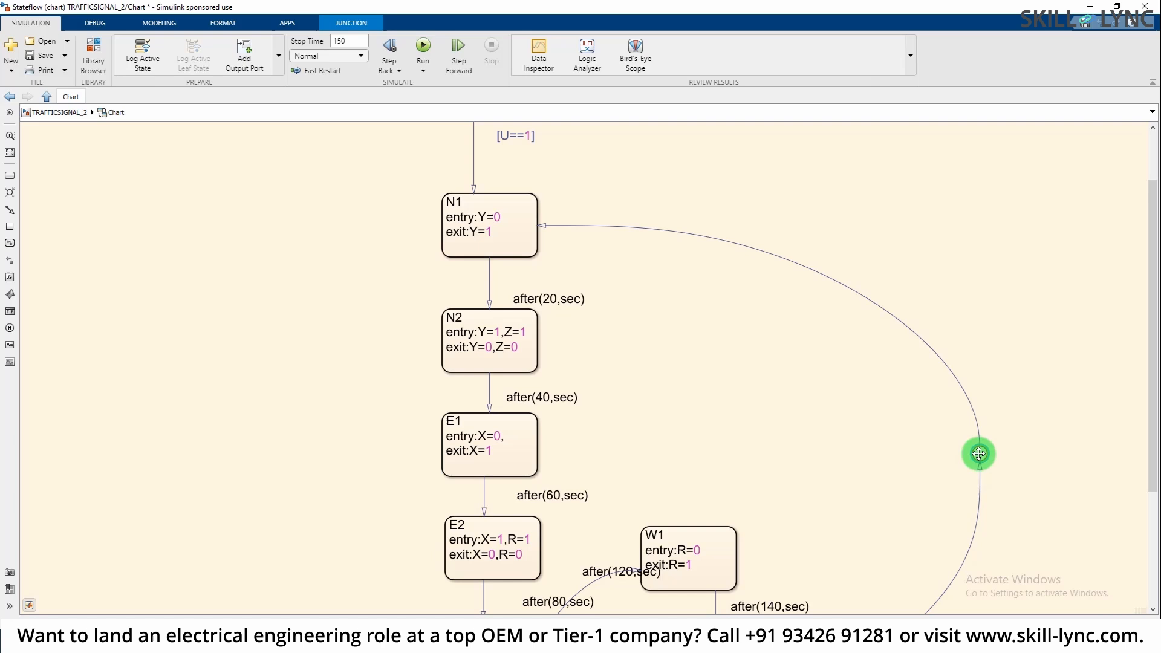
key("ctrl+shift+d")
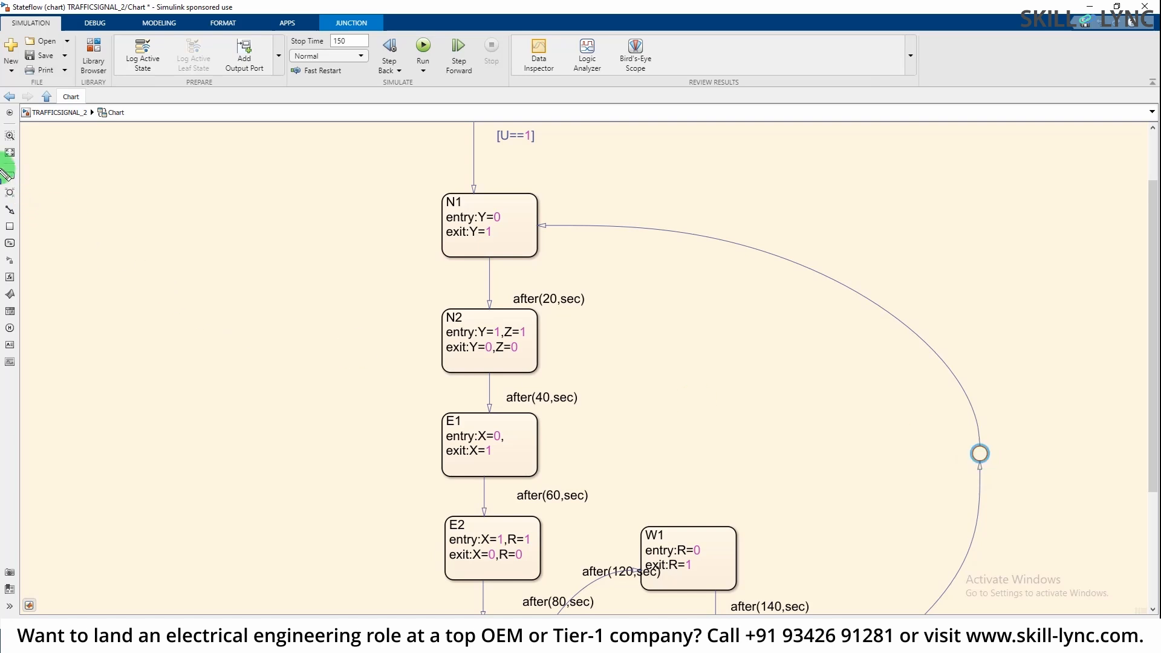
left_click_drag(1, 168, 26, 215)
key("Escape")
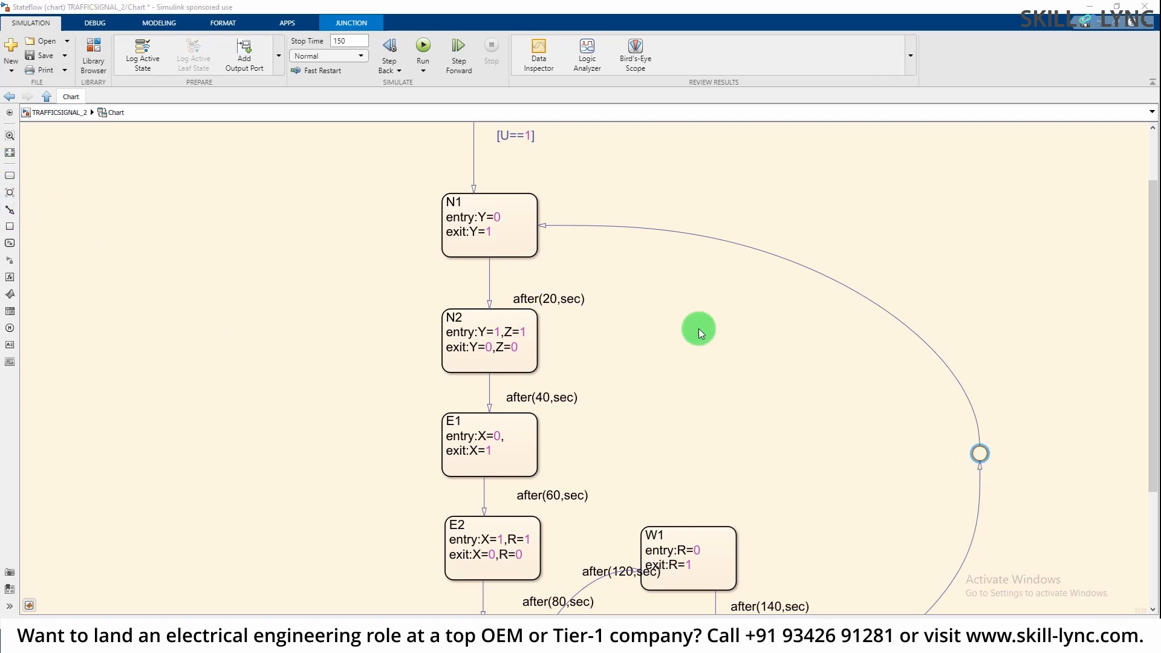
Trace the loop from the junction back to state N1 and check the after(160,sec) label on W2's outgoing transition.
left_click(978, 454)
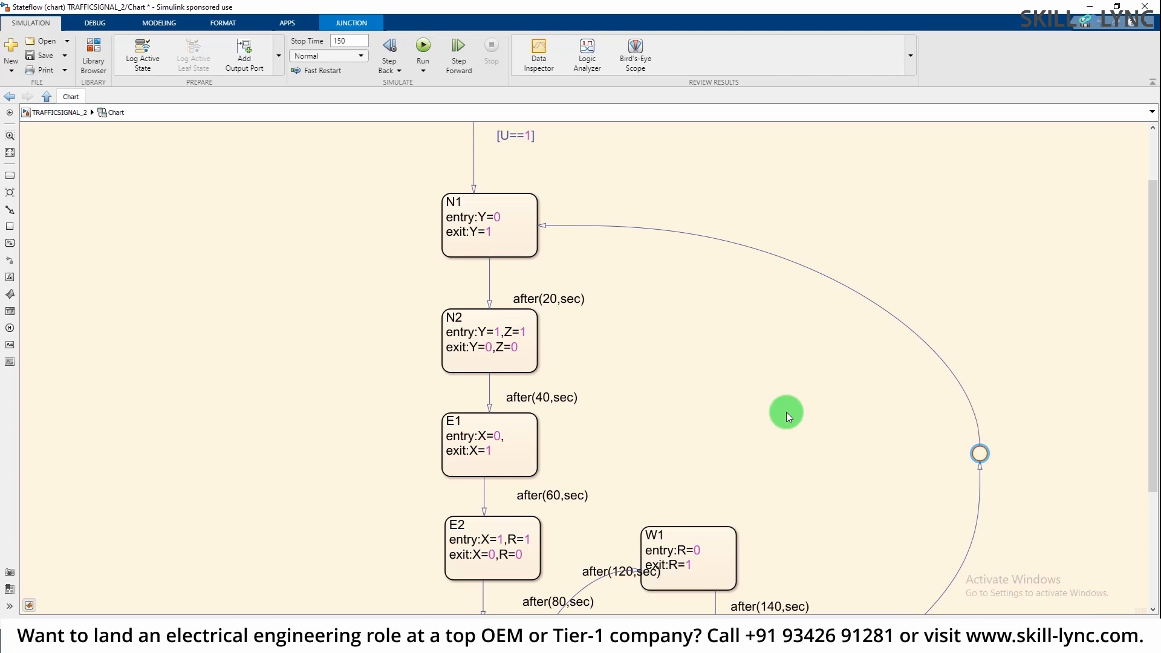
left_click(875, 310)
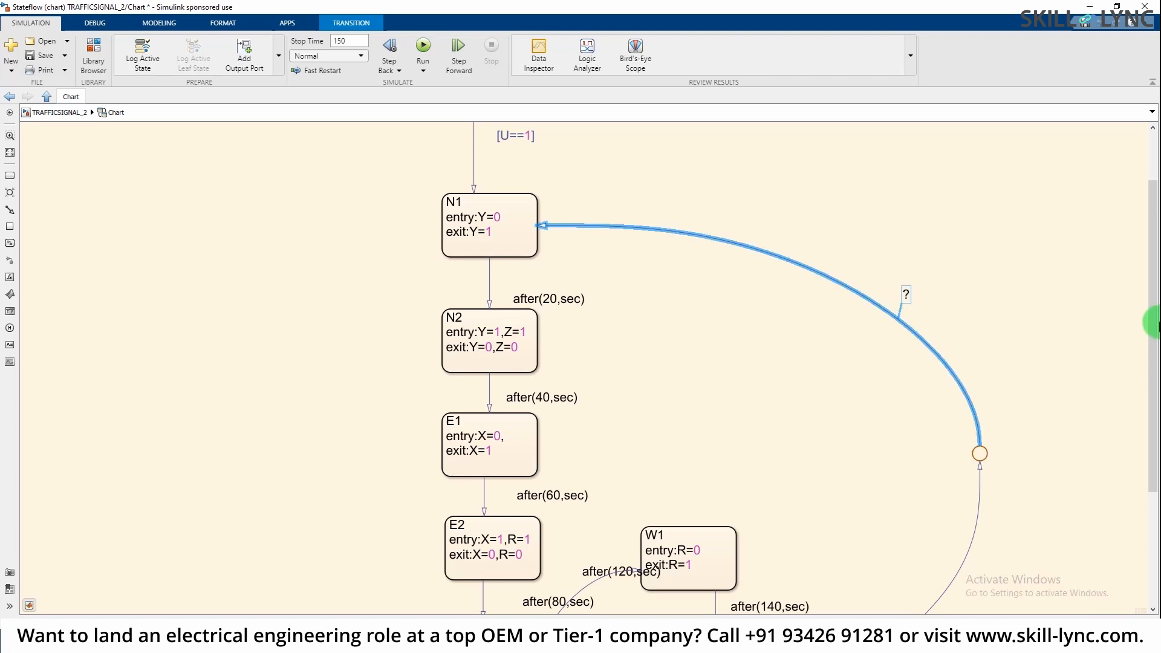
scroll(1155, 312, "down", 3)
scroll(1155, 312, "up", 2)
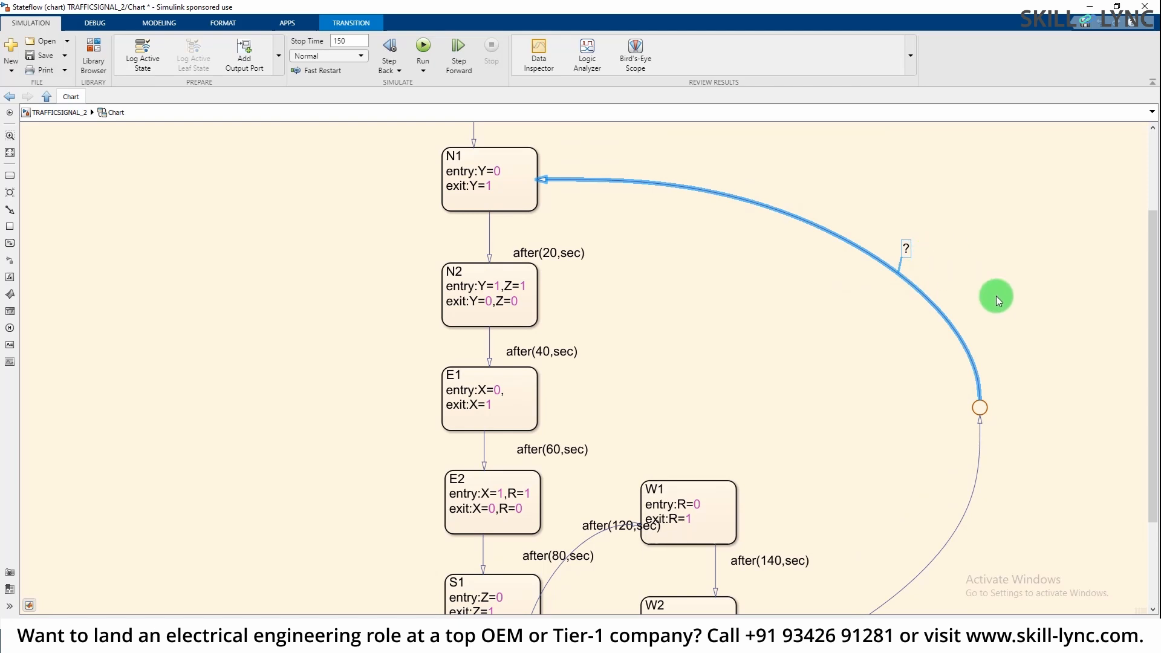
left_click_drag(1145, 324, 1144, 415)
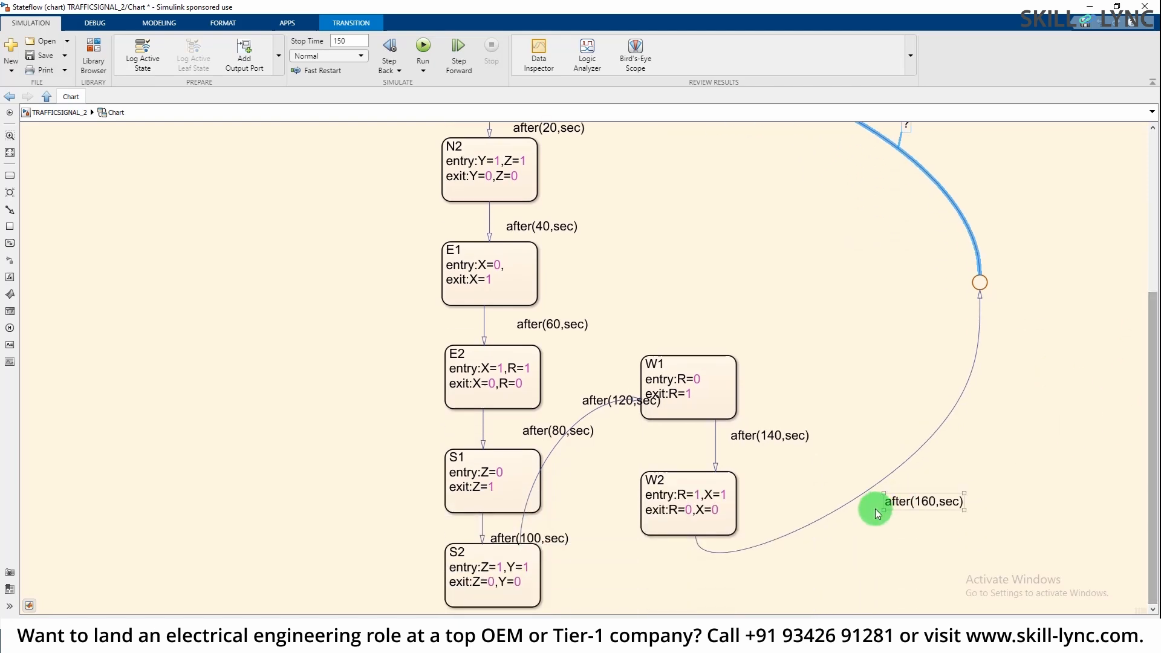
left_click(905, 501)
left_click(1028, 449)
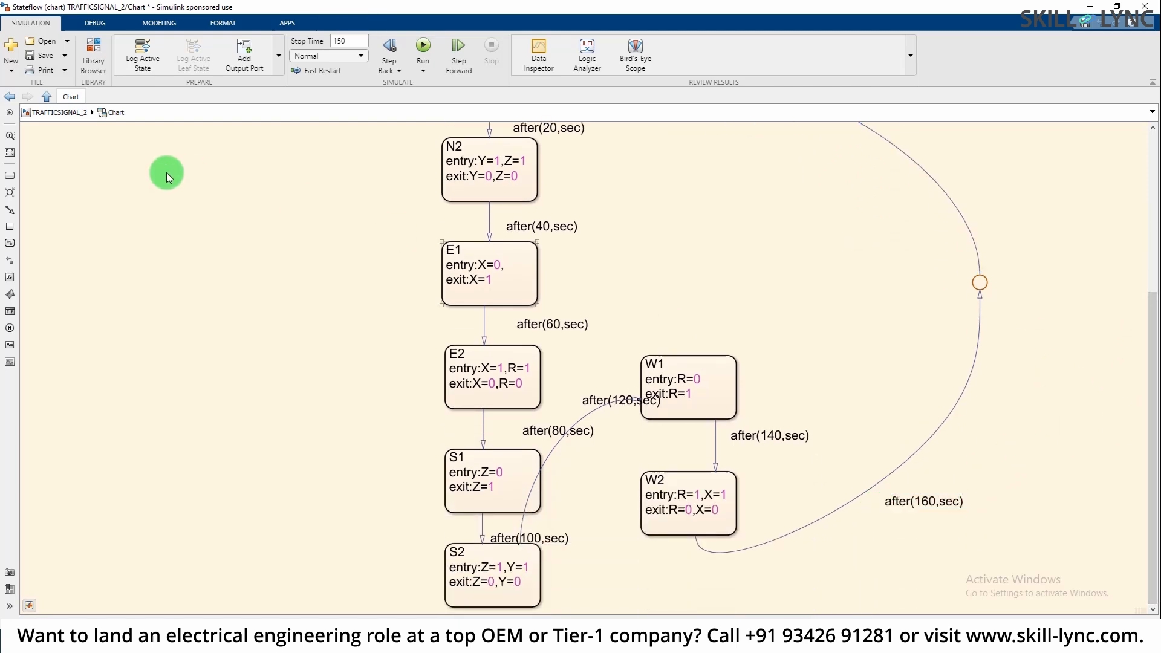
Return to the top-level TRAFFICSIGNAL_2 model and bring the lamps of all four directions into view.
left_click(70, 116)
scroll(1143, 261, "down", 2)
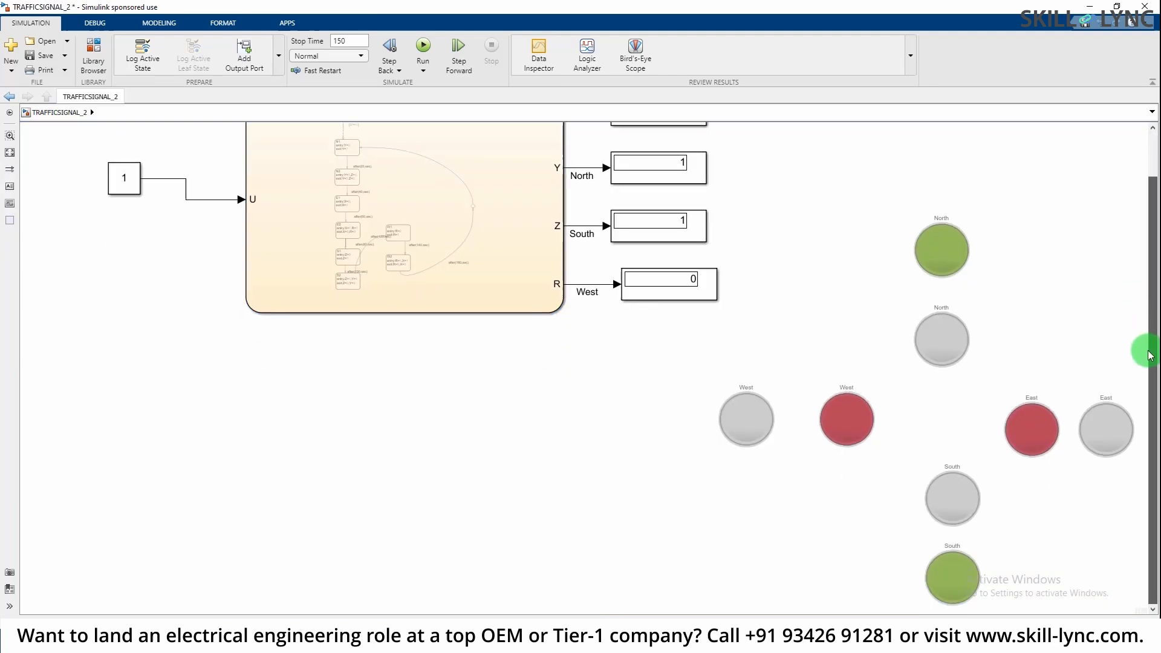